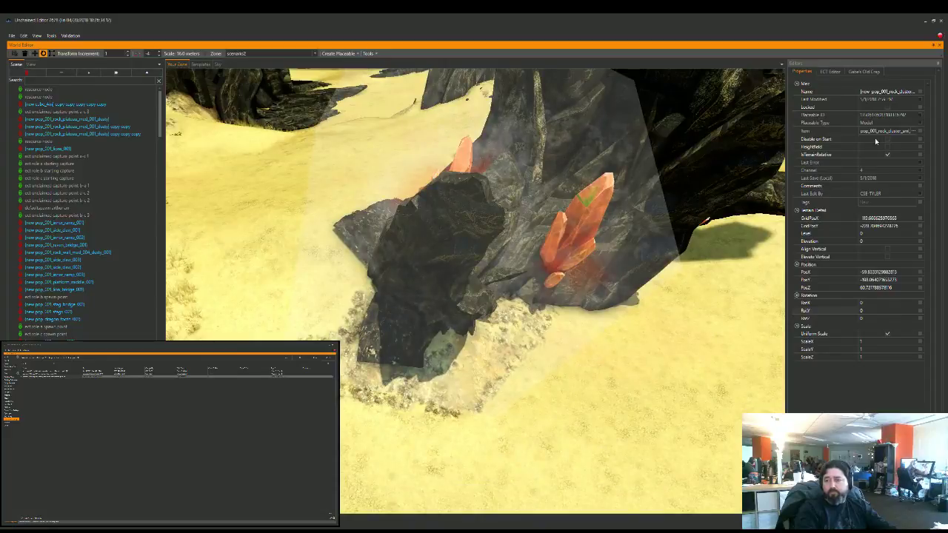
Step: Turn off terrain-relative placement for the selected small rock cluster beside the orange crystals
{"action": "left_click", "coordinate": [887, 155]}
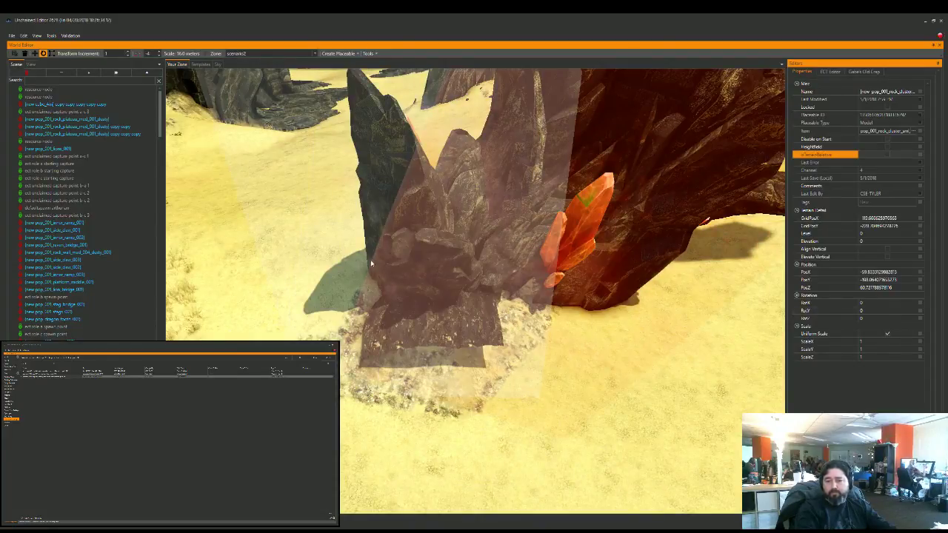
{"action": "right_click_drag", "start_coordinate": [361, 210], "coordinate": [412, 265]}
{"action": "key", "text": "s"}
{"action": "left_click", "coordinate": [519, 237]}
{"action": "key", "text": "w"}
{"action": "key", "text": "s"}
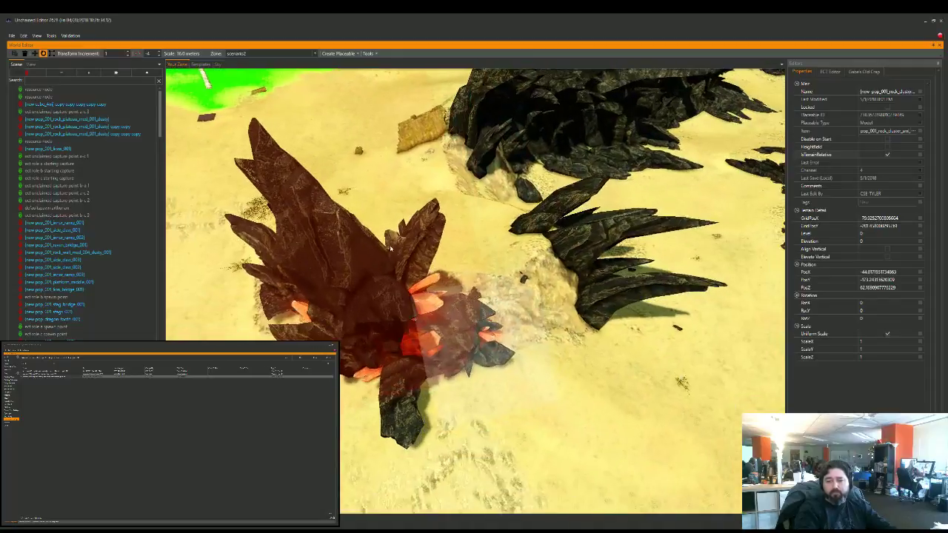
Step: Reselect the small rock cluster, lower it to the sand and shift it outward from the large spiky rock, to a Z position of about 63.25
{"action": "left_click", "coordinate": [343, 295]}
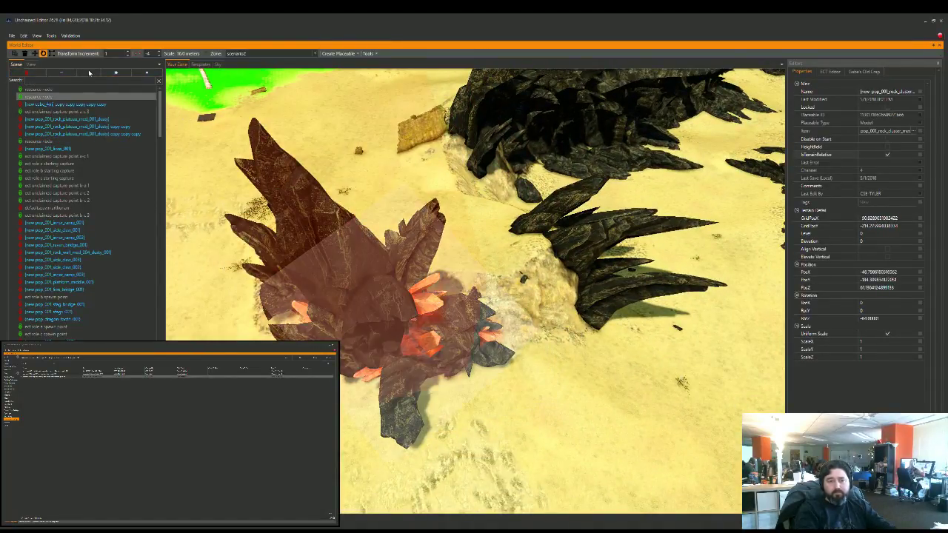
{"action": "left_click", "coordinate": [292, 246]}
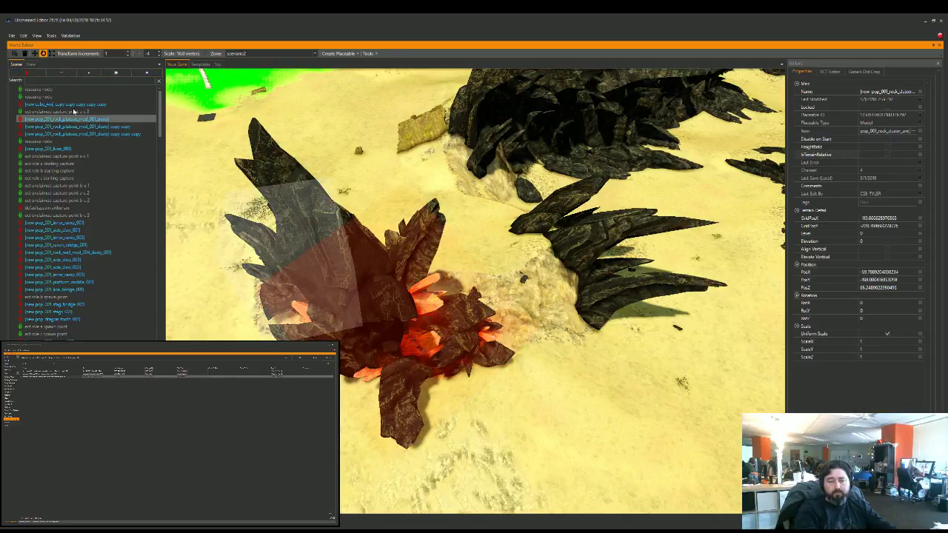
{"action": "right_click_drag", "start_coordinate": [445, 289], "coordinate": [369, 231]}
{"action": "key", "text": "1"}
{"action": "key", "text": "Page_Down"}
{"action": "key", "text": "Page_Down"}
{"action": "key", "text": "Page_Down"}
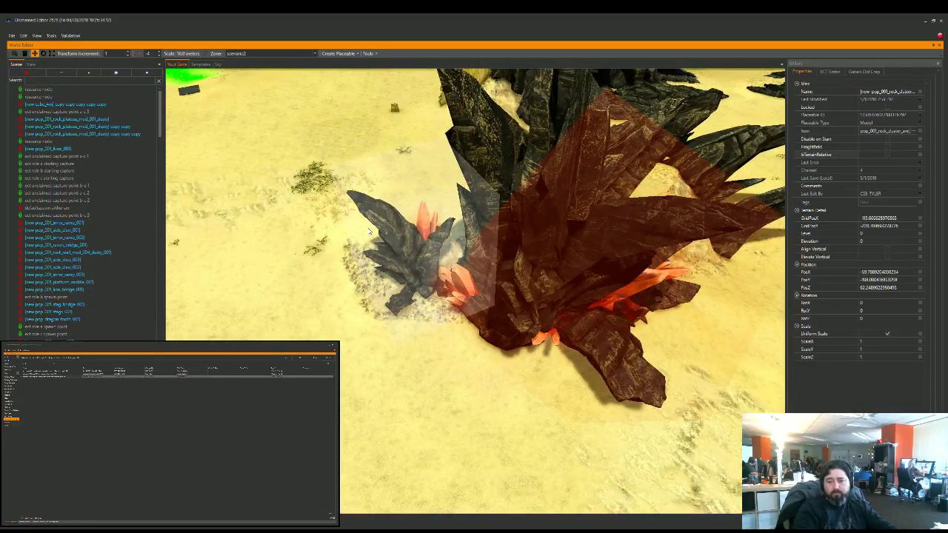
{"action": "left_click", "coordinate": [416, 274]}
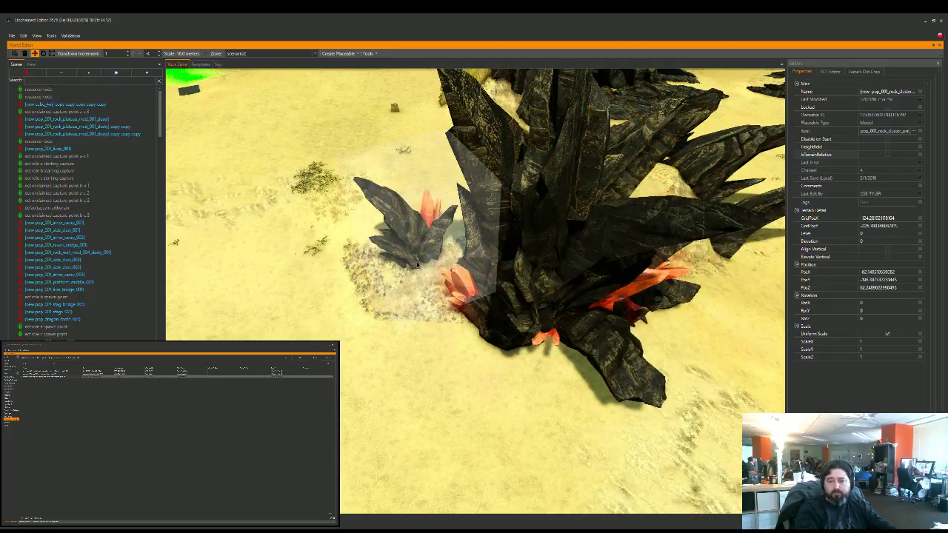
{"action": "key", "text": "Page_Up"}
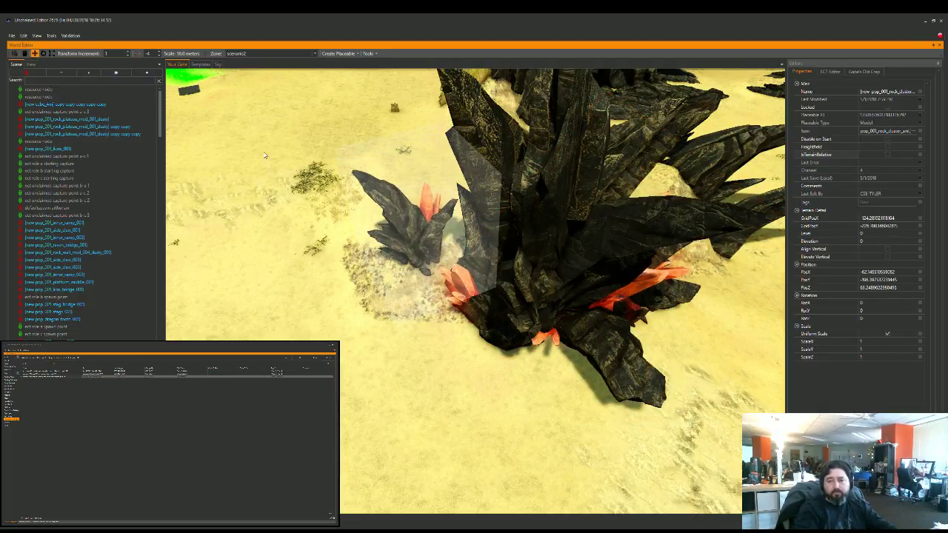
Step: Show the terrain control points and add the terrain_mod_dirt_rock 002a brown warm mod to the one at the small rock cluster
{"action": "left_click", "coordinate": [39, 75]}
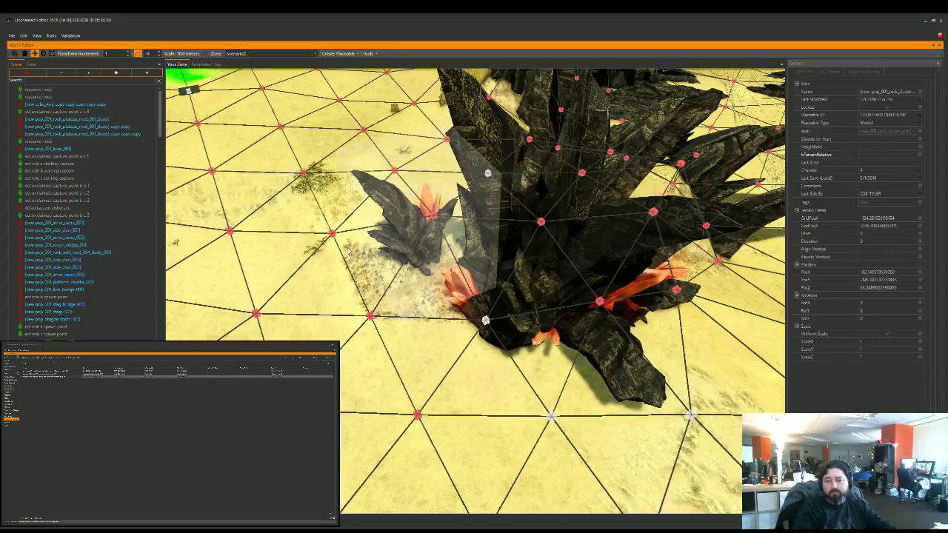
{"action": "left_click", "coordinate": [430, 228]}
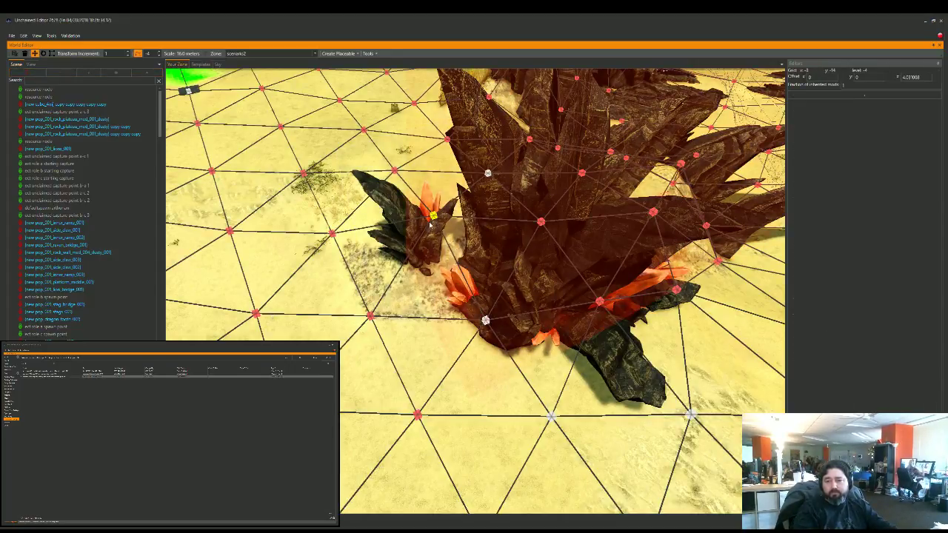
{"action": "left_click", "coordinate": [863, 95]}
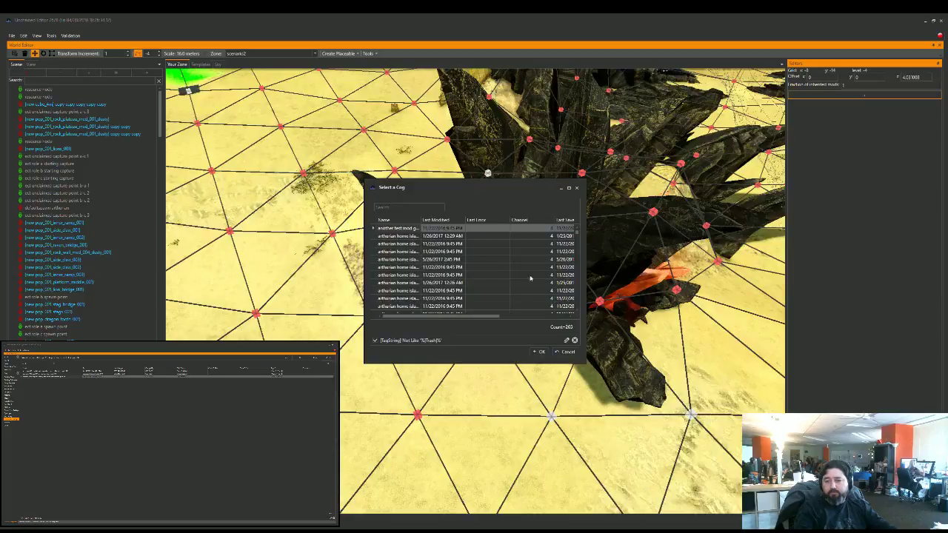
{"action": "left_click", "coordinate": [405, 208]}
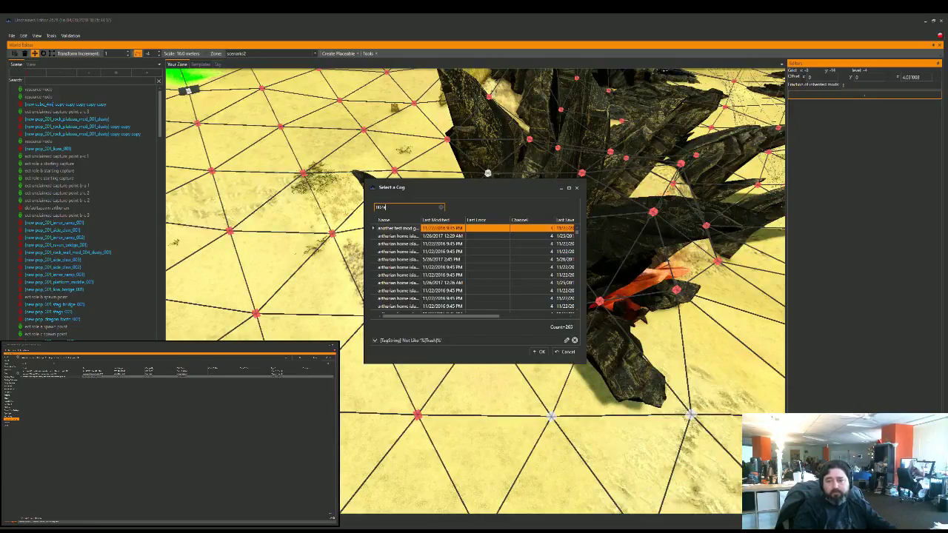
{"action": "left_click", "coordinate": [394, 236]}
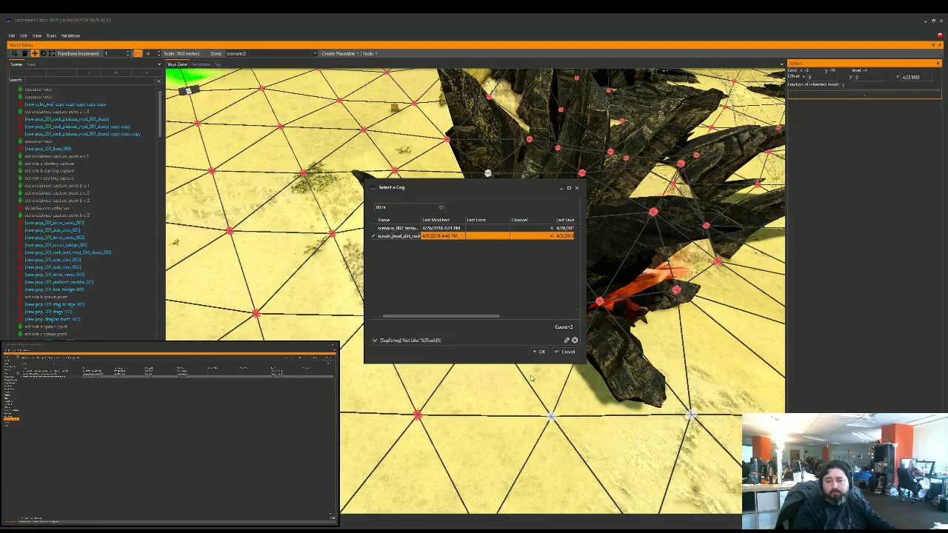
{"action": "left_click", "coordinate": [539, 352]}
Step: Add the same dirt rock 002a mod to the control point at the base of the large spiky rock
{"action": "left_click", "coordinate": [485, 320]}
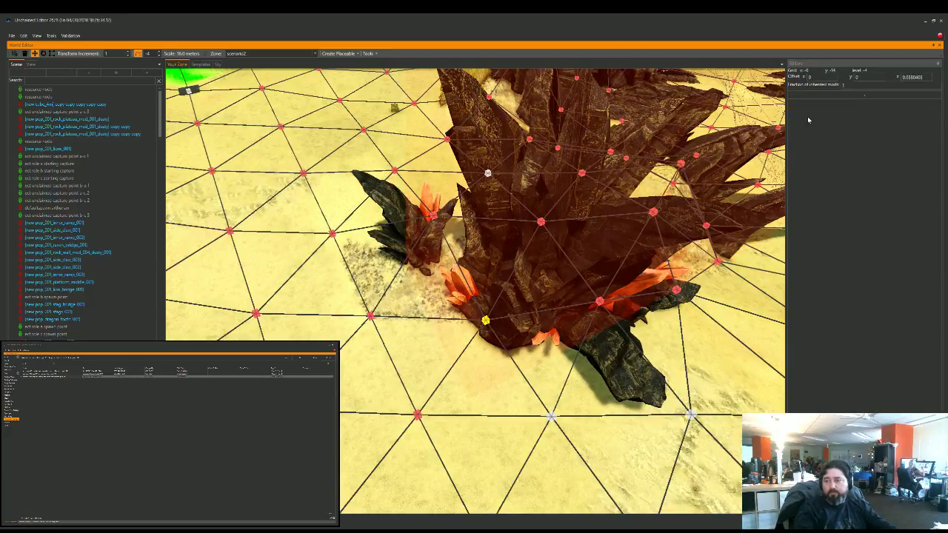
{"action": "left_click", "coordinate": [818, 96]}
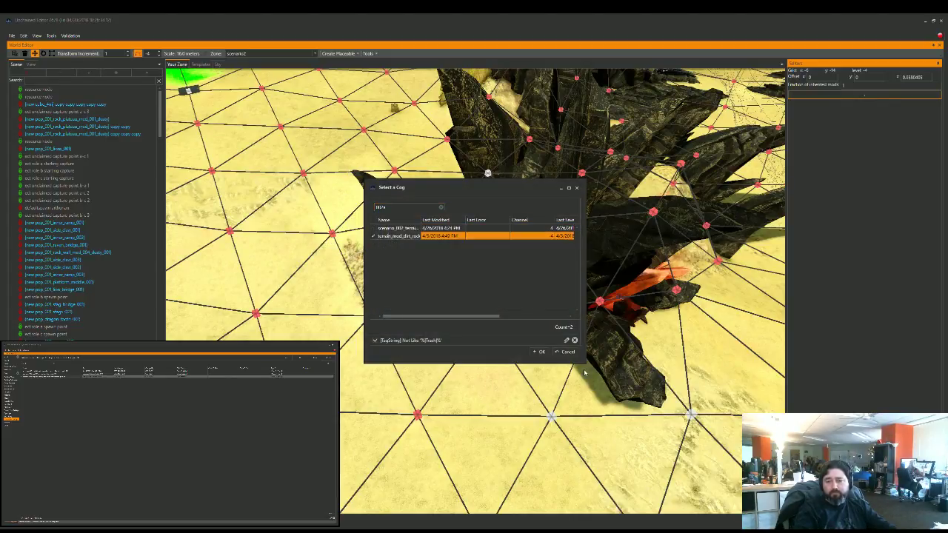
{"action": "left_click", "coordinate": [540, 352]}
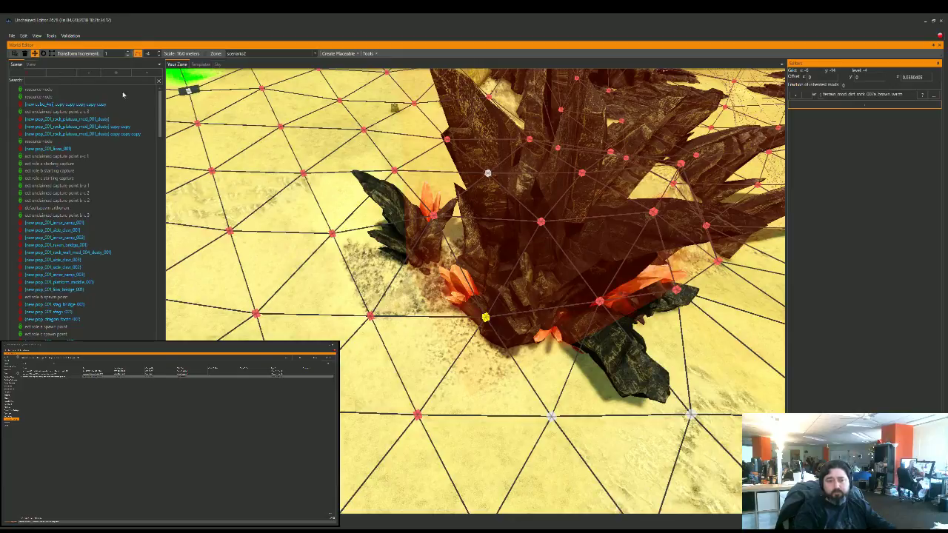
Step: Set the terrain editing grid to the 32-meter scale, level -5, over the bright green wooded area
{"action": "right_click_drag", "start_coordinate": [365, 235], "coordinate": [365, 215]}
{"action": "key", "text": "d"}
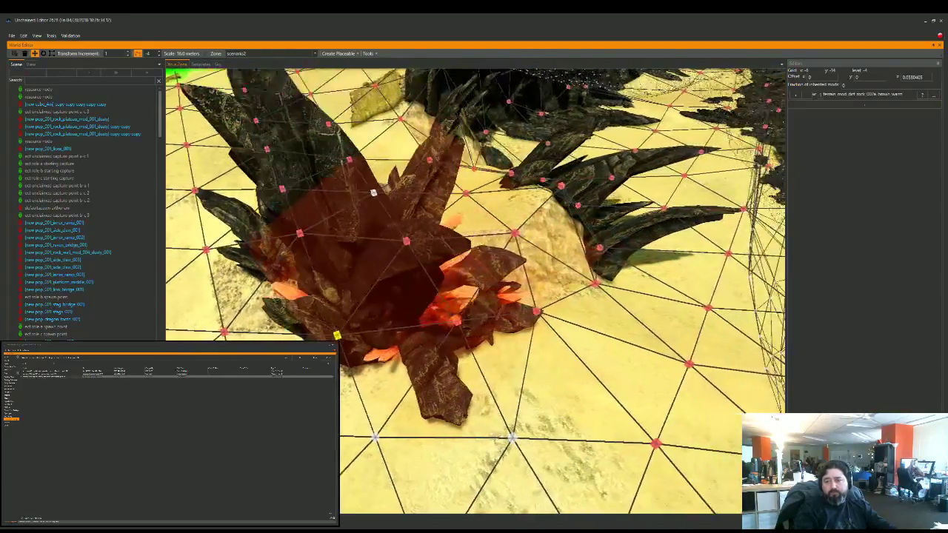
{"action": "key", "text": "w"}
{"action": "key", "text": "Up"}
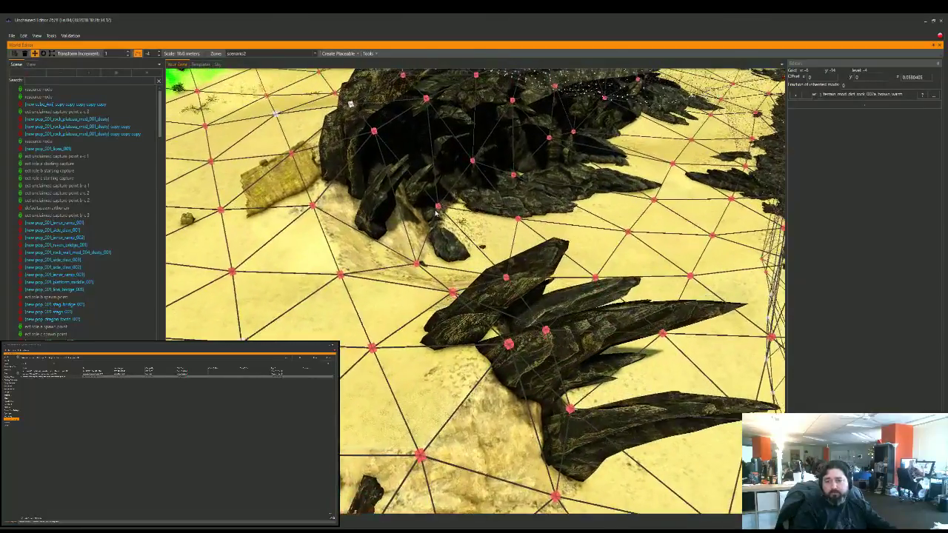
{"action": "key", "text": "Up"}
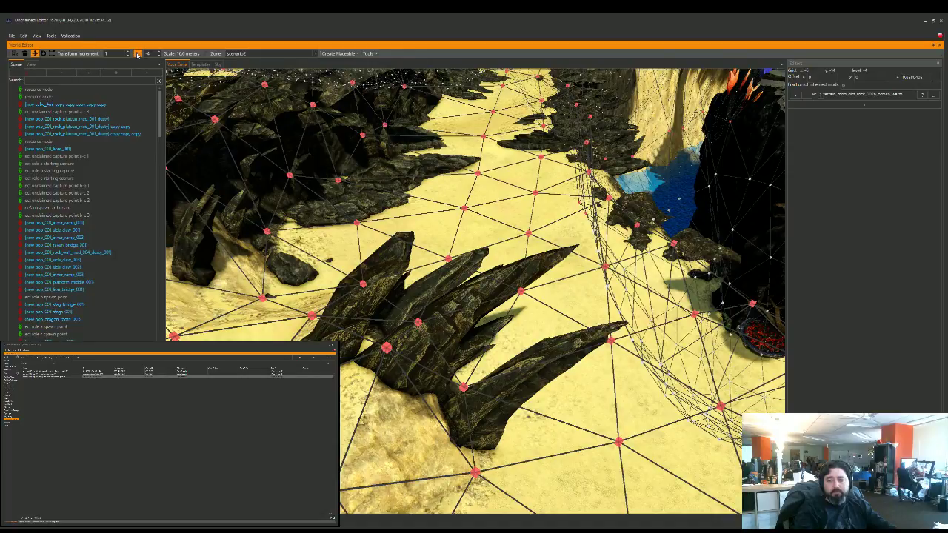
{"action": "left_click", "coordinate": [137, 55]}
{"action": "key", "text": "Up"}
{"action": "key", "text": "w"}
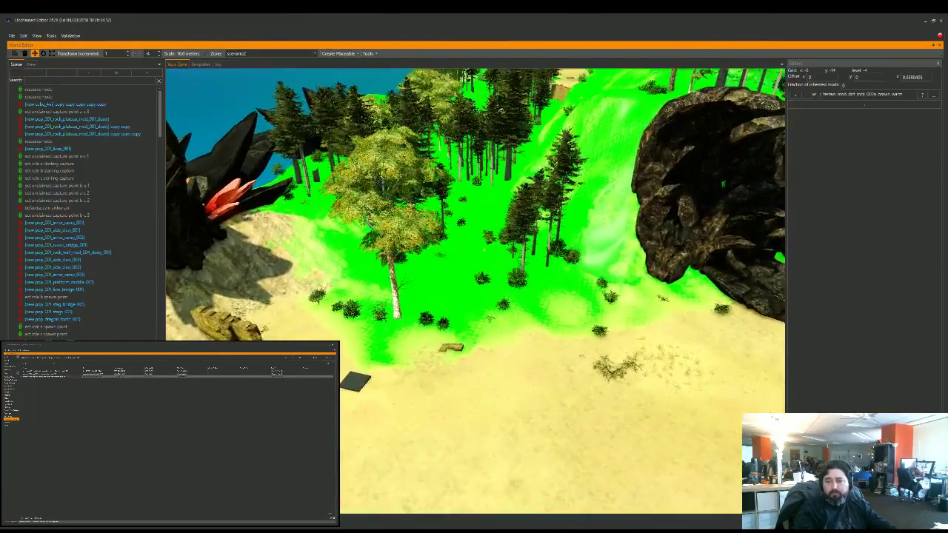
{"action": "key", "text": "Up"}
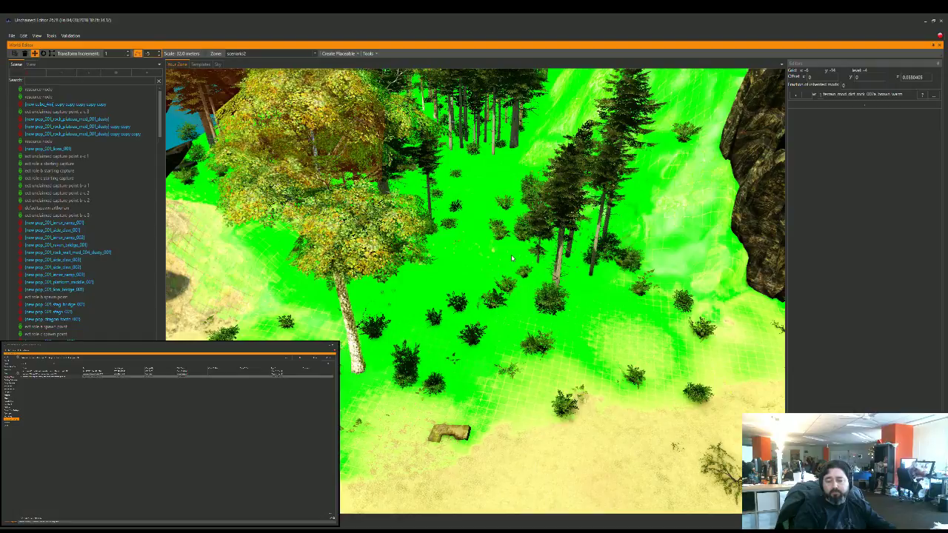
Step: Add the scenario_002_pop_001_vik_corner_open_ground_001 mod to the control point in the middle of the green woods
{"action": "right_click_drag", "start_coordinate": [477, 260], "coordinate": [496, 243]}
{"action": "left_click", "coordinate": [468, 237]}
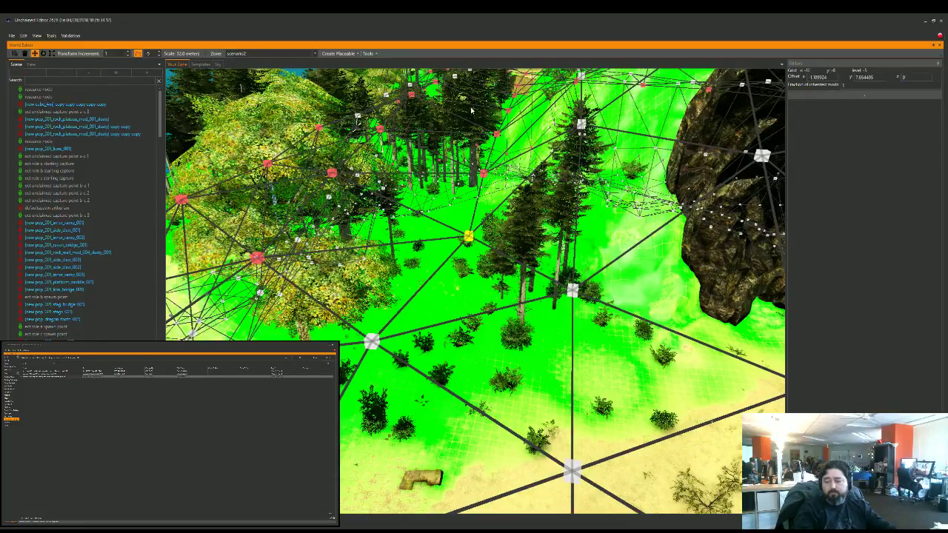
{"action": "left_click", "coordinate": [829, 96]}
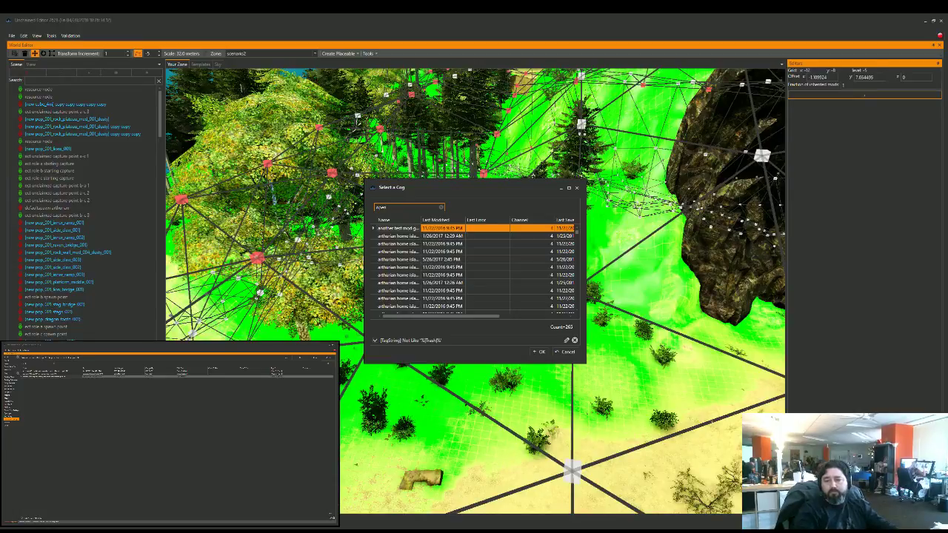
{"action": "type", "text": "open"}
{"action": "left_click_drag", "start_coordinate": [419, 218], "coordinate": [477, 219]}
{"action": "left_click", "coordinate": [426, 251]}
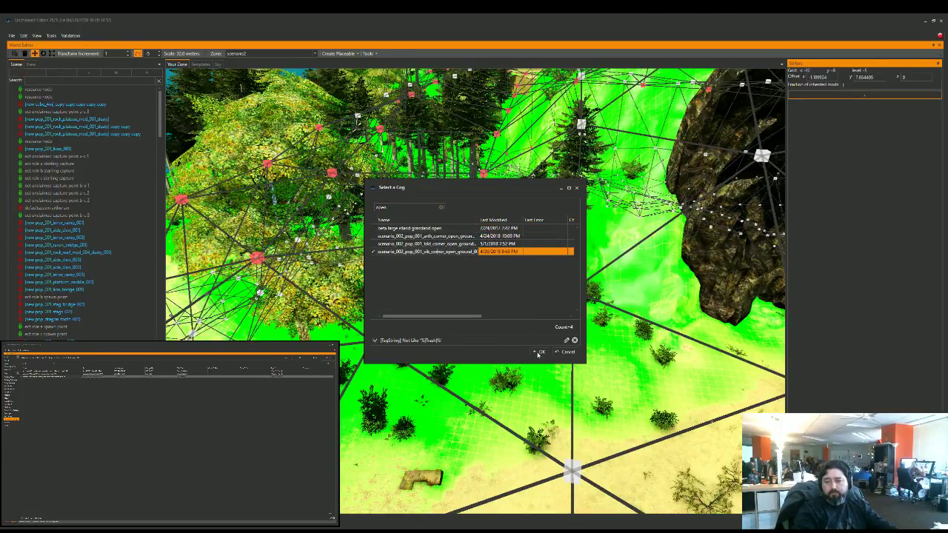
{"action": "left_click", "coordinate": [539, 352]}
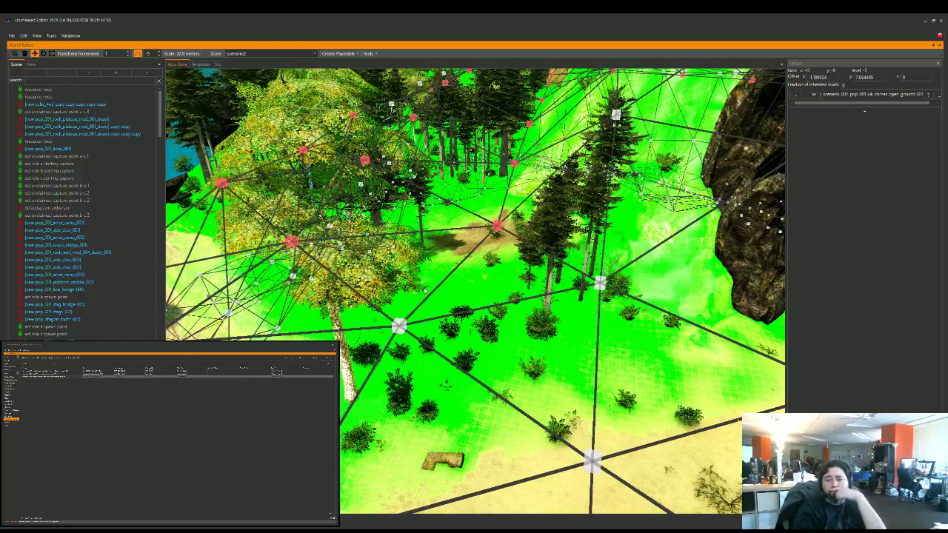
Step: Add the vik corner open ground mod to the neighbouring control point at the sandy edge of the woods
{"action": "left_click", "coordinate": [400, 323]}
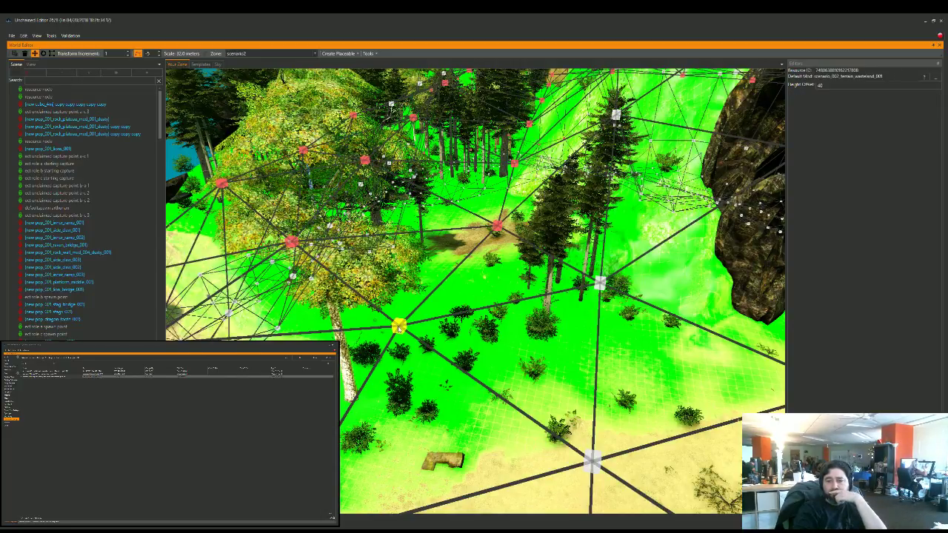
{"action": "right_click_drag", "start_coordinate": [399, 329], "coordinate": [393, 323]}
{"action": "middle_click_drag", "start_coordinate": [400, 329], "coordinate": [485, 168]}
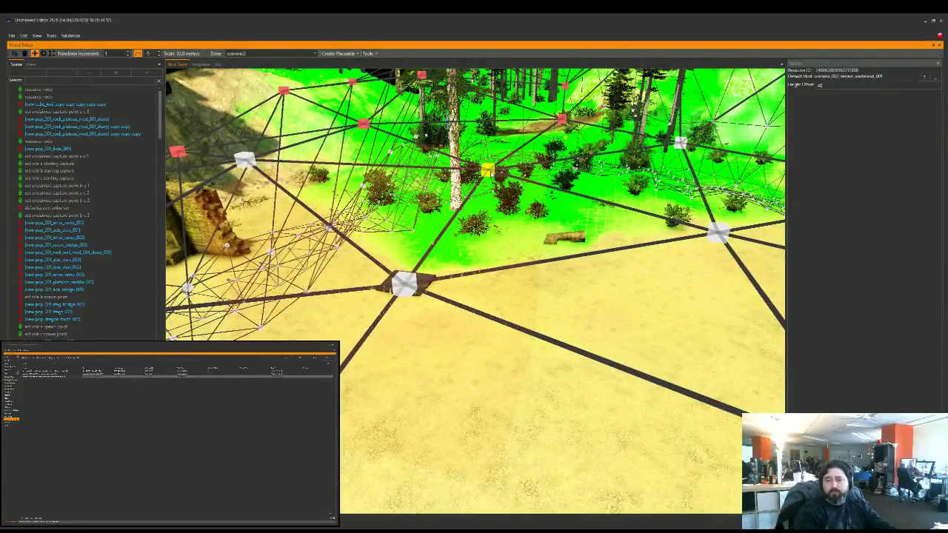
{"action": "left_click", "coordinate": [489, 171]}
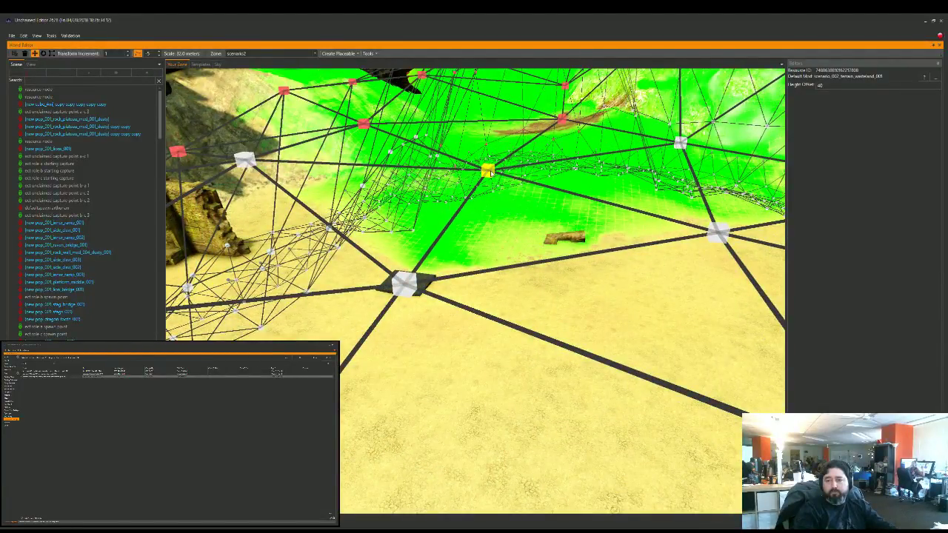
{"action": "left_click", "coordinate": [858, 95]}
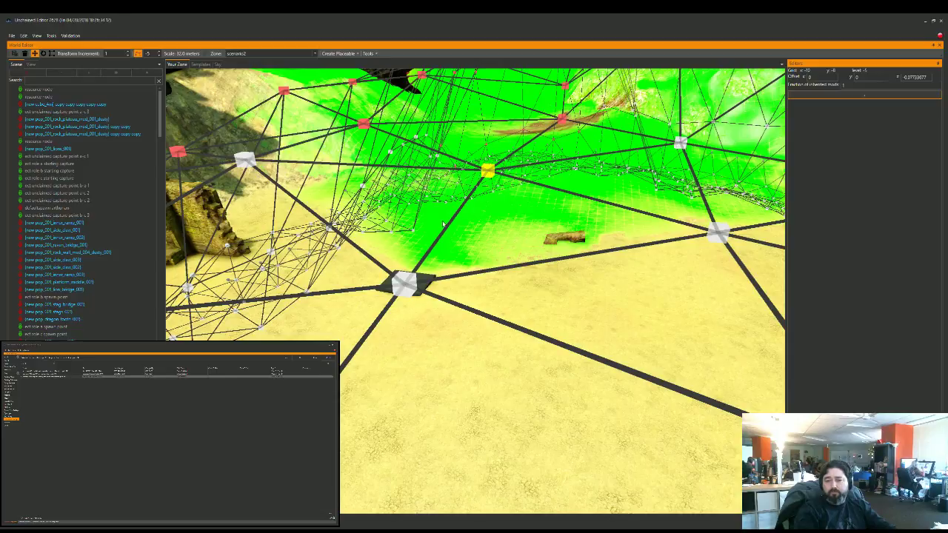
{"action": "left_click", "coordinate": [408, 207]}
{"action": "type", "text": "scen"}
{"action": "left_click", "coordinate": [399, 252]}
{"action": "left_click", "coordinate": [541, 351]}
Step: Add the vik corner open ground mod to the control point at the foot of the green hillside
{"action": "right_click_drag", "start_coordinate": [501, 294], "coordinate": [632, 326]}
{"action": "left_click", "coordinate": [614, 224]}
{"action": "key", "text": "w"}
{"action": "key", "text": "w"}
{"action": "right_click_drag", "start_coordinate": [611, 226], "coordinate": [558, 285]}
{"action": "left_click", "coordinate": [558, 285]}
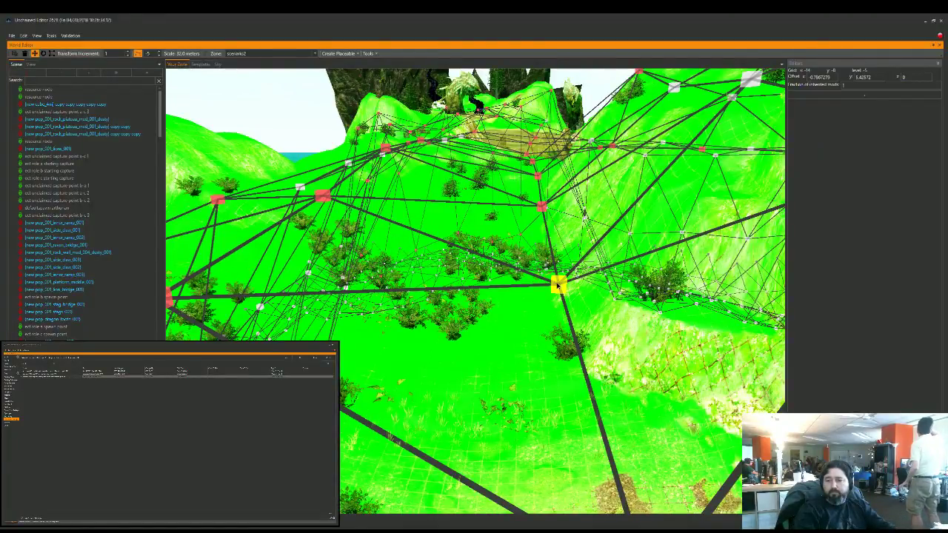
{"action": "left_click_drag", "start_coordinate": [559, 287], "coordinate": [558, 285]}
{"action": "left_click", "coordinate": [808, 99]}
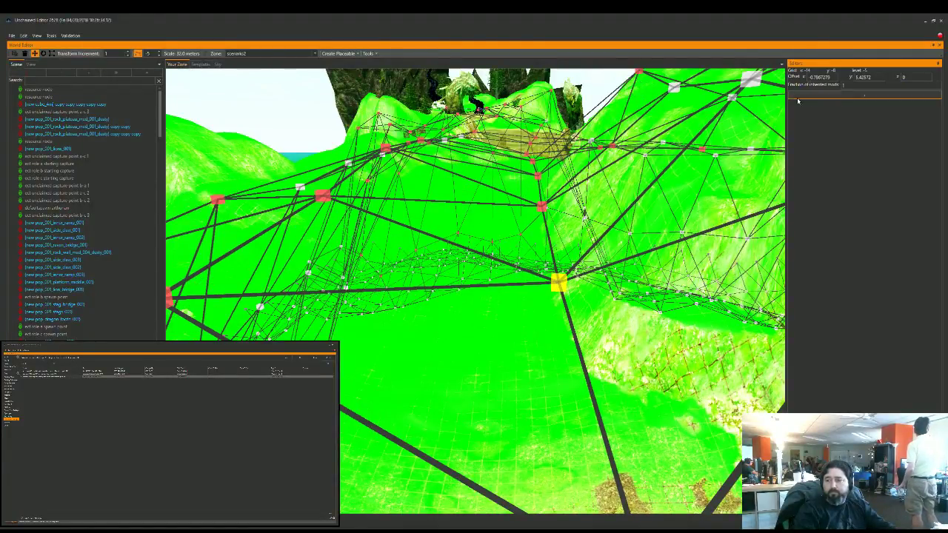
{"action": "left_click", "coordinate": [418, 208]}
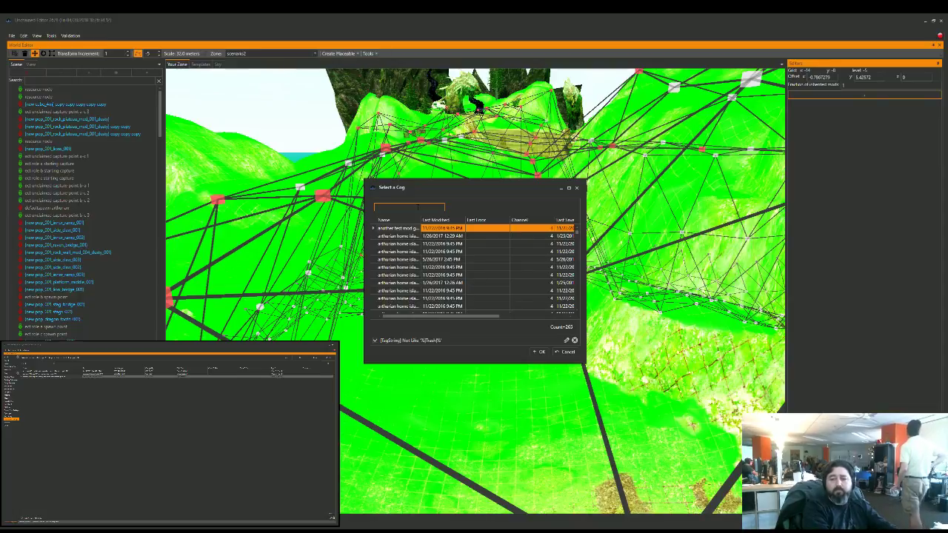
{"action": "type", "text": "scen"}
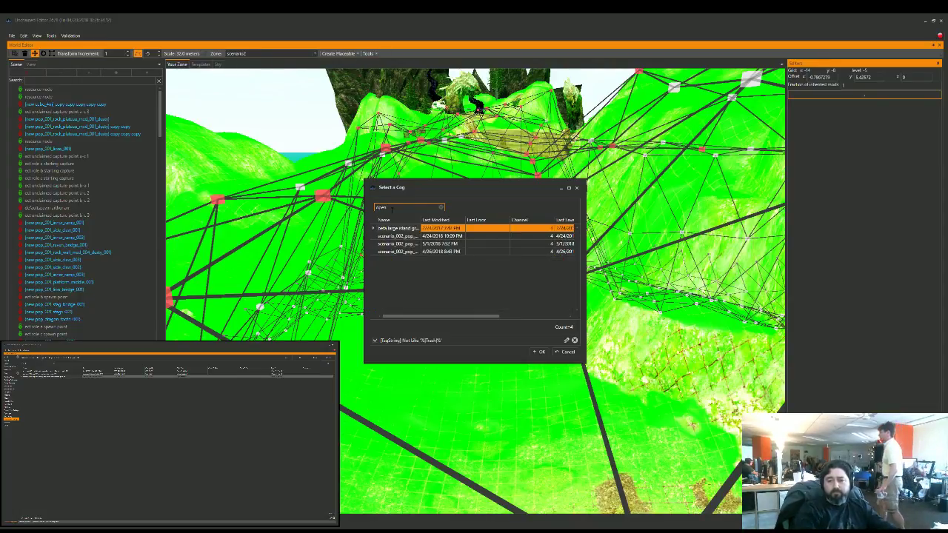
{"action": "left_click", "coordinate": [387, 252]}
{"action": "left_click", "coordinate": [539, 352]}
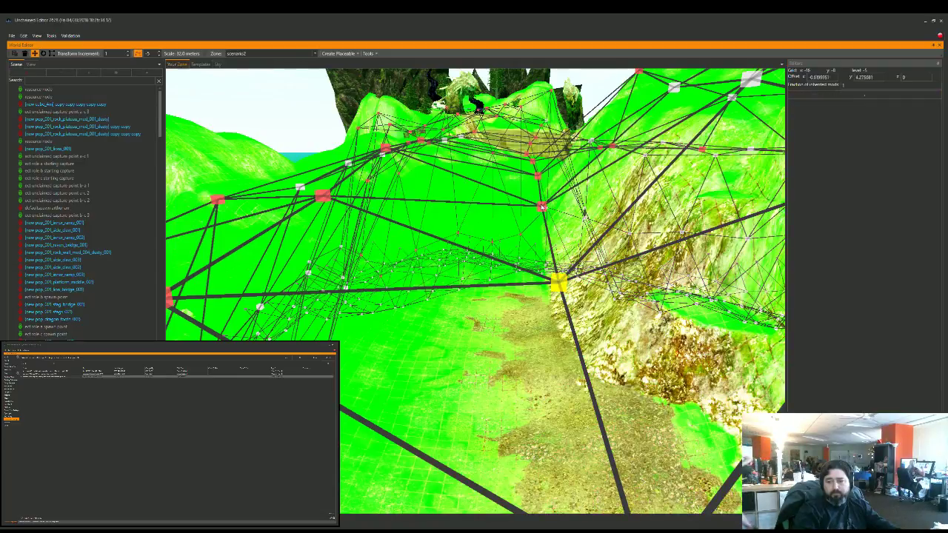
Step: Add the scenario_002_pop_001_vik_corner_open_ground_001 mod to the next control point up the slope along the foot of the rock cliff
{"action": "left_click", "coordinate": [830, 97]}
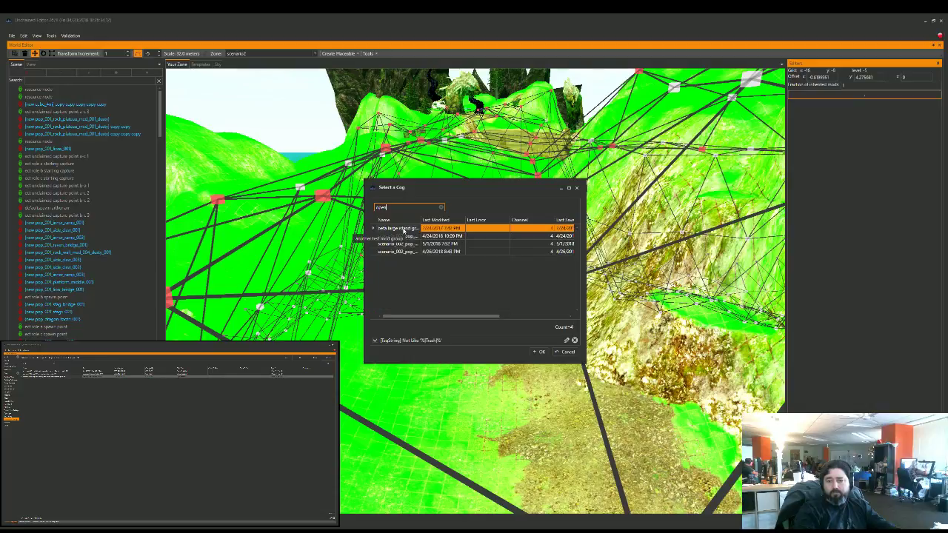
{"action": "left_click_drag", "start_coordinate": [421, 220], "coordinate": [454, 220]}
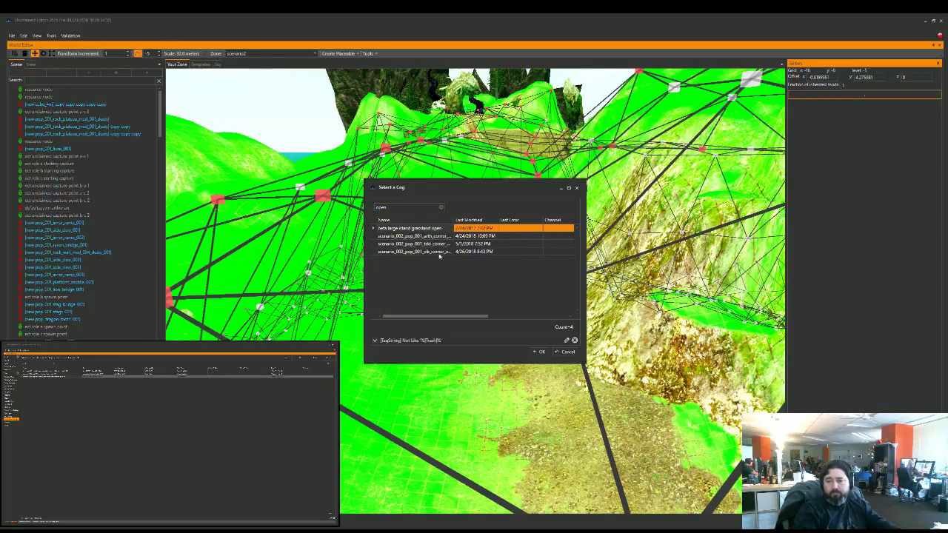
{"action": "left_click", "coordinate": [437, 252]}
{"action": "left_click", "coordinate": [541, 351]}
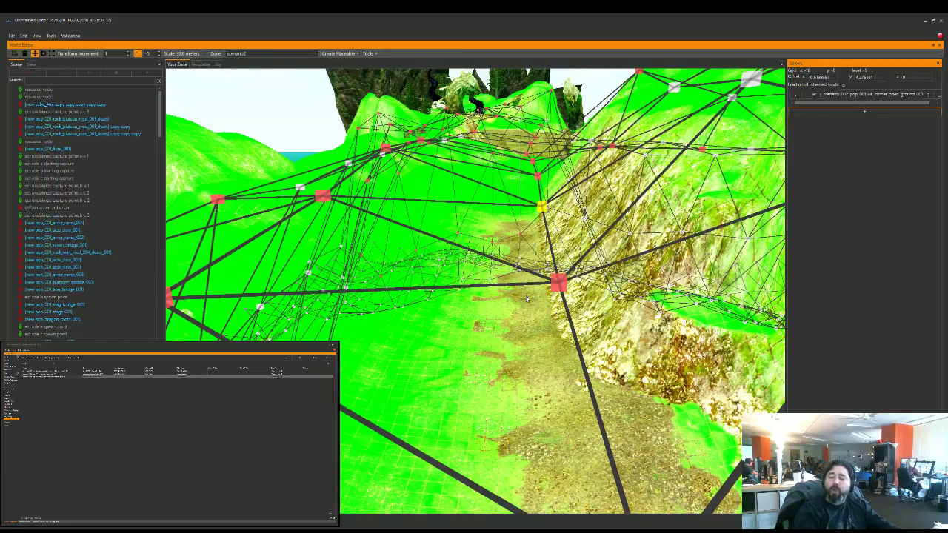
Step: Add the vik corner open ground mod to the control point beside the fallen log on the shrub-covered green slope
{"action": "right_click_drag", "start_coordinate": [523, 296], "coordinate": [511, 365]}
{"action": "key", "text": "w"}
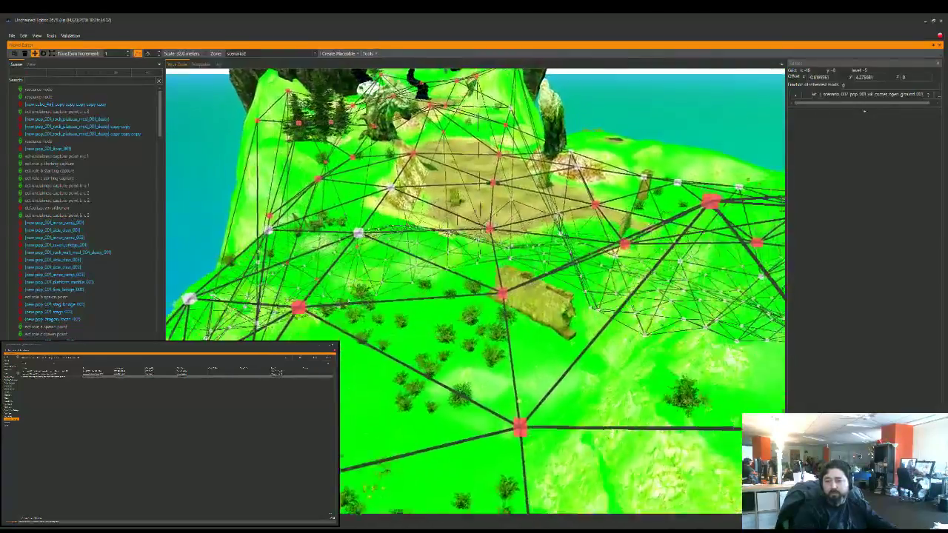
{"action": "left_click", "coordinate": [504, 304]}
{"action": "left_click", "coordinate": [849, 97]}
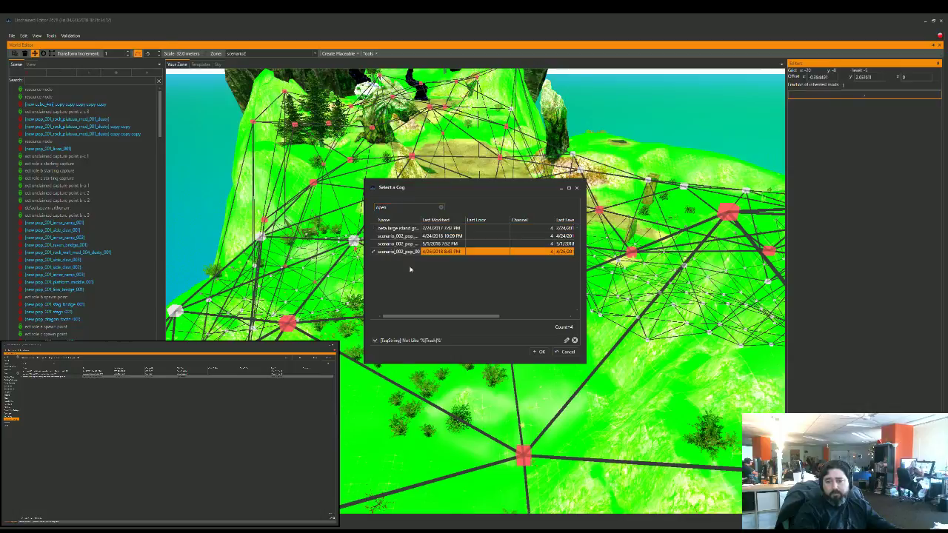
{"action": "left_click", "coordinate": [540, 353]}
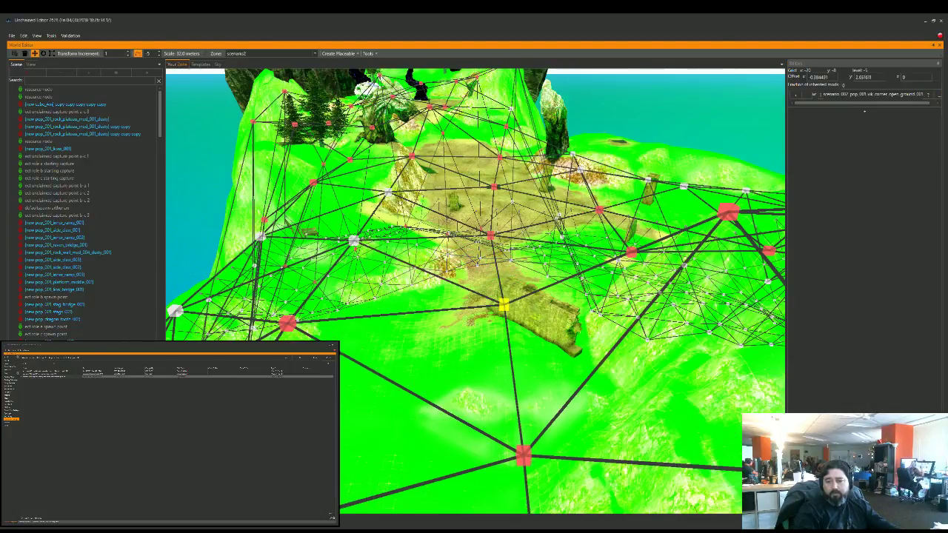
Step: Set the terrain editing grid to the 16-meter scale, level -4, over the sandy path between the woods and the cliff
{"action": "right_click_drag", "start_coordinate": [540, 352], "coordinate": [857, 343]}
{"action": "key", "text": "w"}
{"action": "key", "text": "w"}
{"action": "key", "text": "w"}
{"action": "key", "text": "s"}
{"action": "key", "text": "s"}
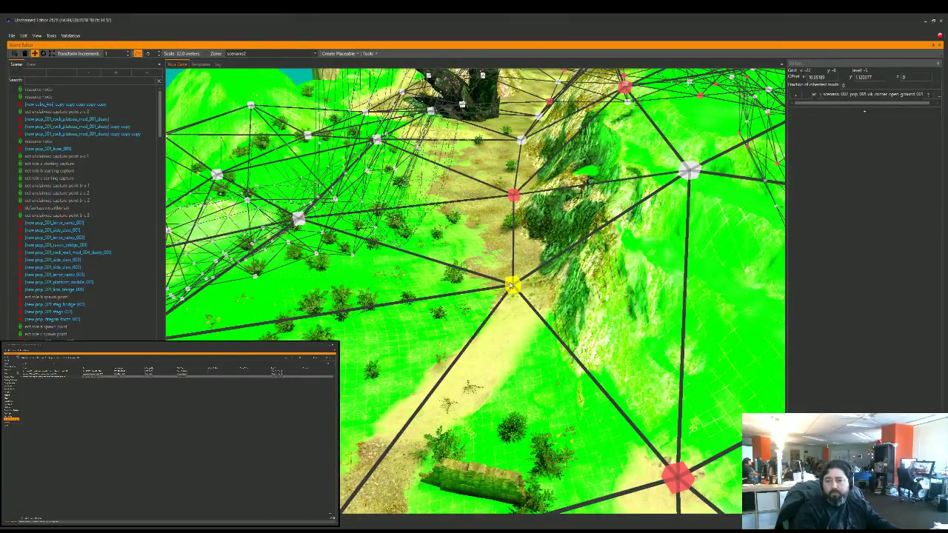
{"action": "left_click", "coordinate": [138, 54]}
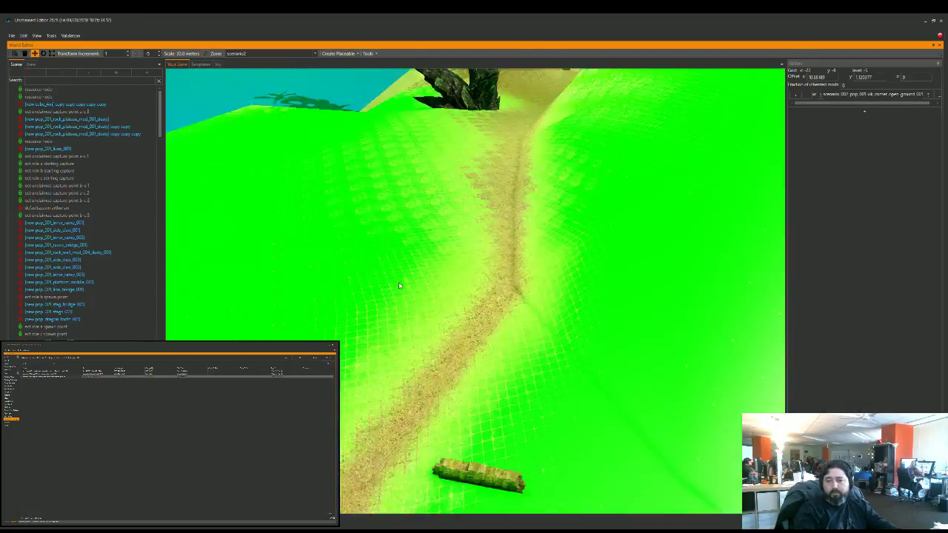
{"action": "key", "text": "s"}
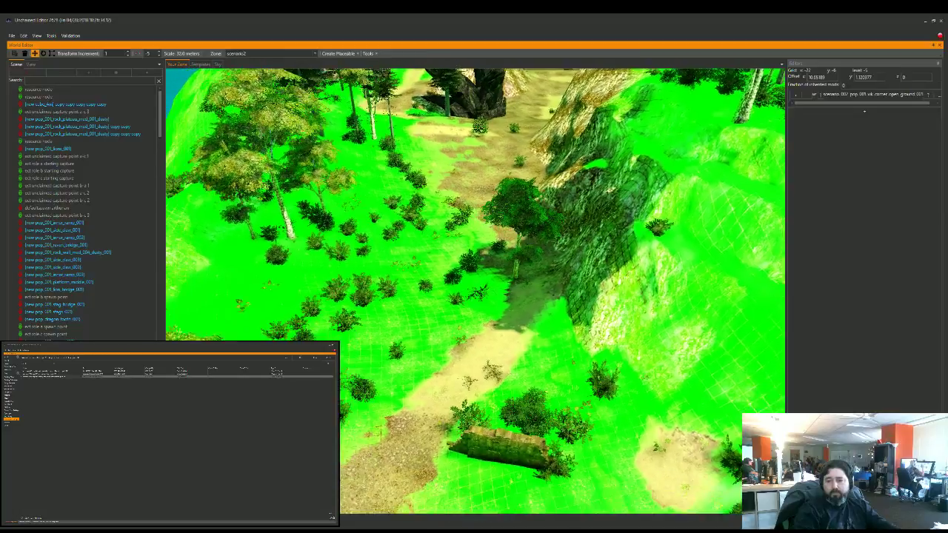
{"action": "key", "text": "d"}
{"action": "key", "text": "w"}
{"action": "key", "text": "w"}
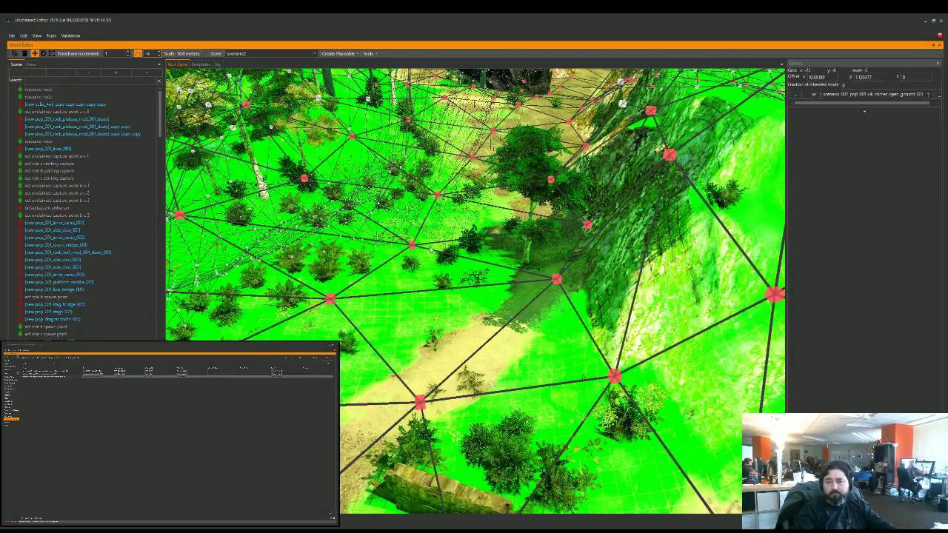
Step: Add the viking dirt leaves cobblestone path mod to the sandy path's control point near the log, always ignoring the texture format warning
{"action": "right_click_drag", "start_coordinate": [584, 378], "coordinate": [540, 416]}
{"action": "left_click", "coordinate": [545, 336]}
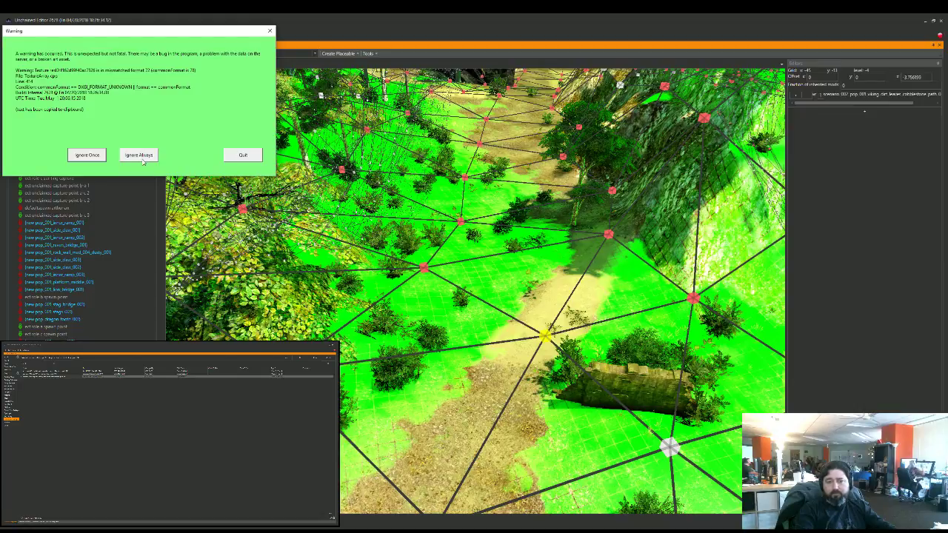
{"action": "left_click", "coordinate": [138, 155]}
Step: Add the scenario_002_pop_001_viking_dirt_leaves_cobblestone_path_001 mod to the control point on the green ground bordering the cobbled path
{"action": "right_click_drag", "start_coordinate": [498, 292], "coordinate": [544, 291]}
{"action": "key", "text": "w"}
{"action": "right_click_drag", "start_coordinate": [555, 149], "coordinate": [290, 72]}
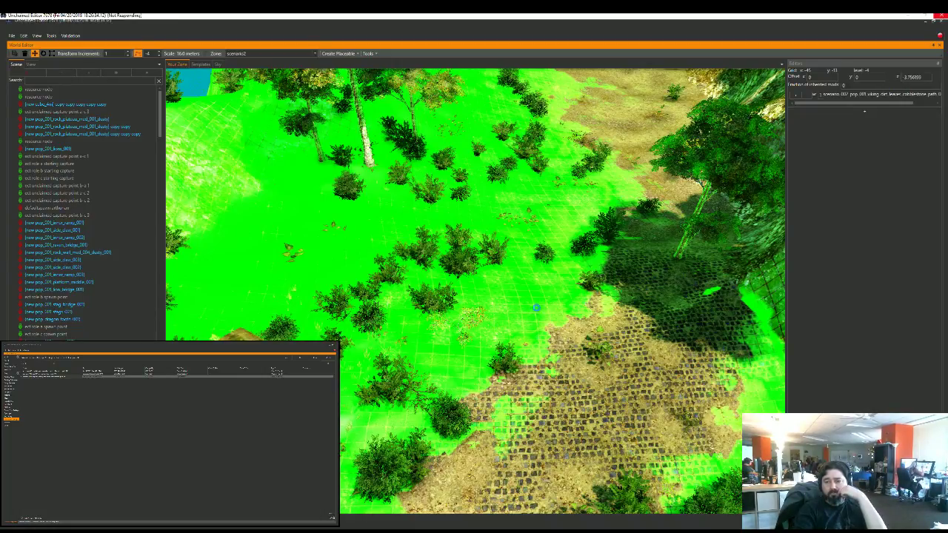
{"action": "left_click", "coordinate": [534, 227]}
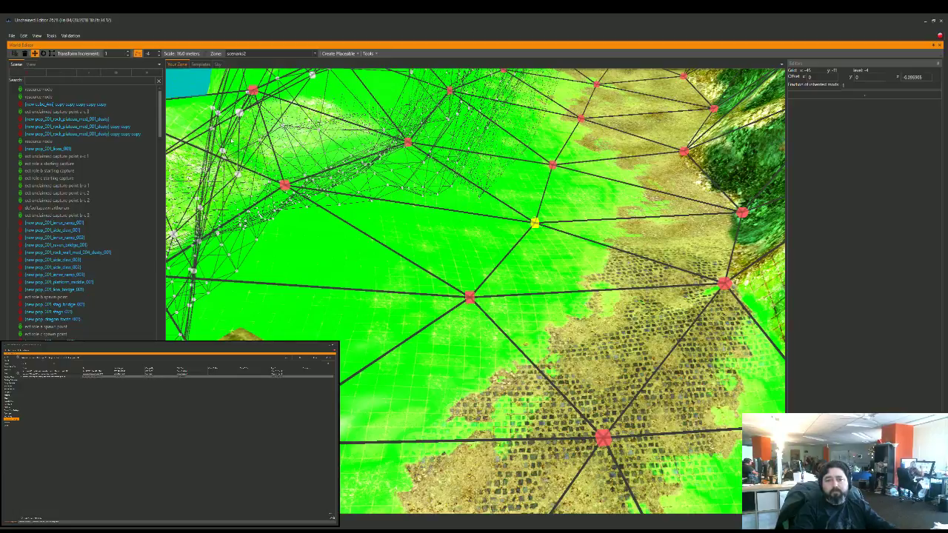
{"action": "right_click_drag", "start_coordinate": [557, 253], "coordinate": [626, 187]}
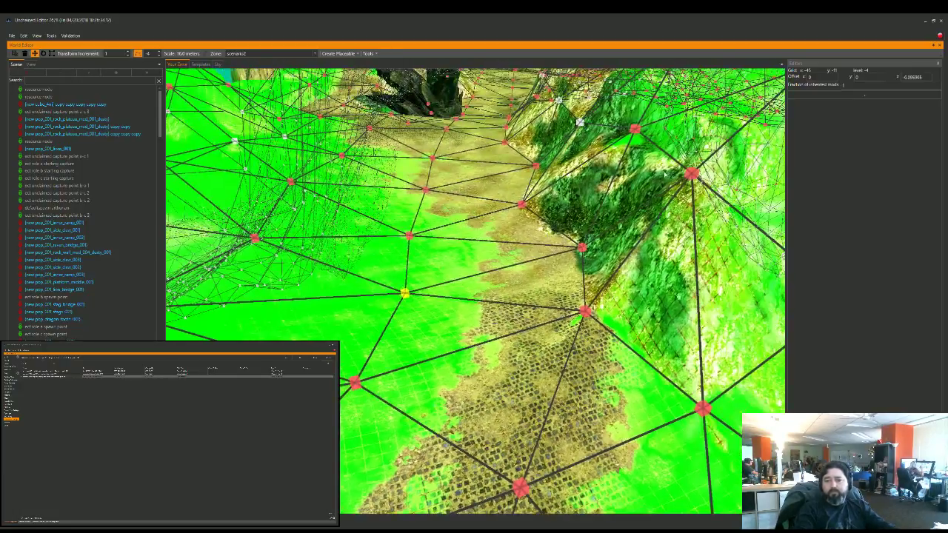
{"action": "left_click", "coordinate": [835, 102]}
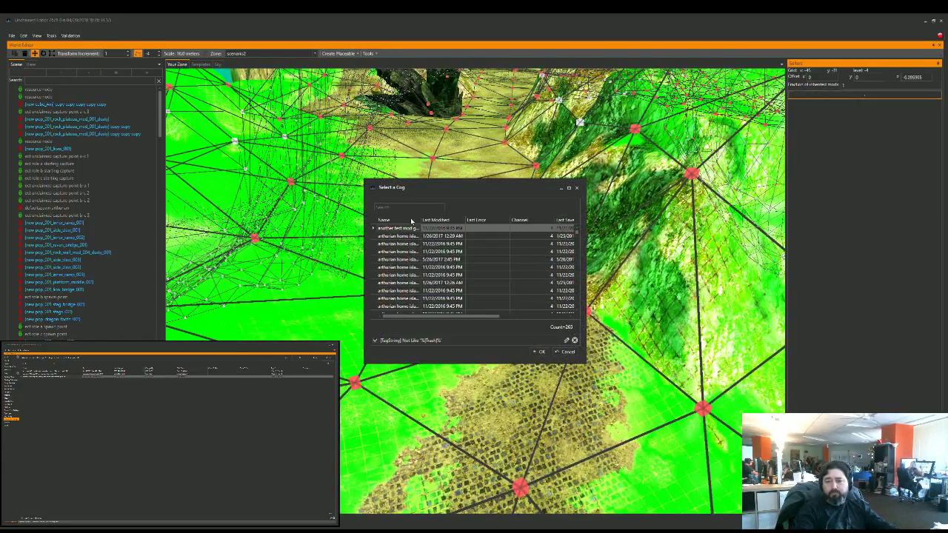
{"action": "type", "text": "cobbl"}
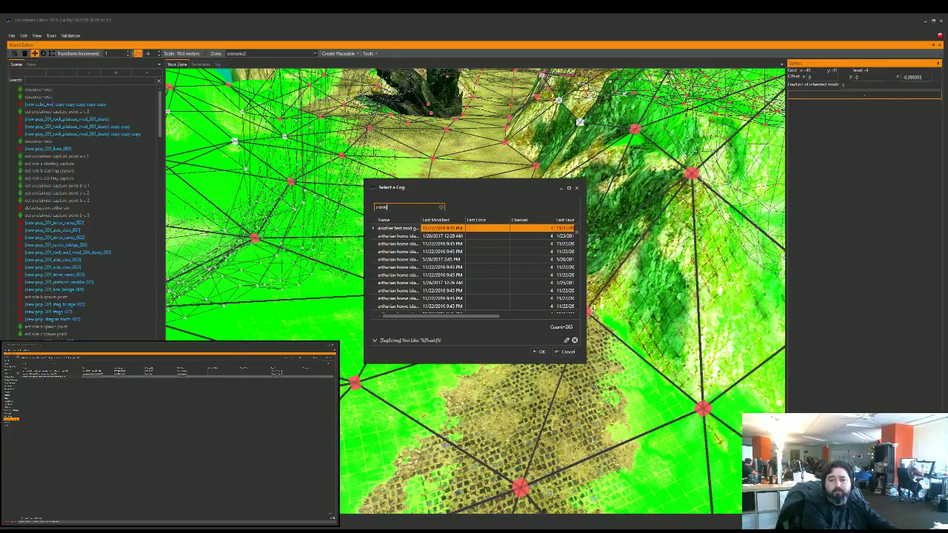
{"action": "type", "text": "e"}
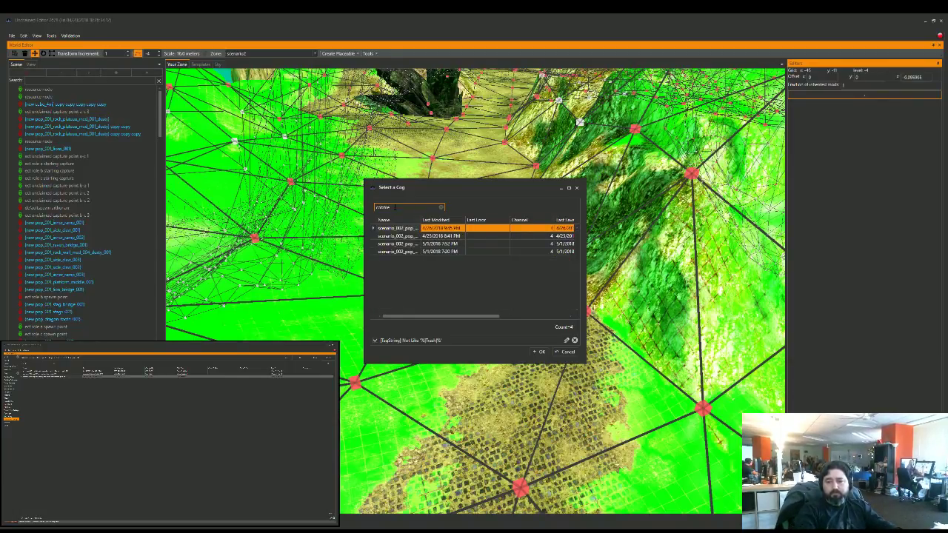
{"action": "left_click", "coordinate": [433, 251]}
{"action": "left_click", "coordinate": [538, 352]}
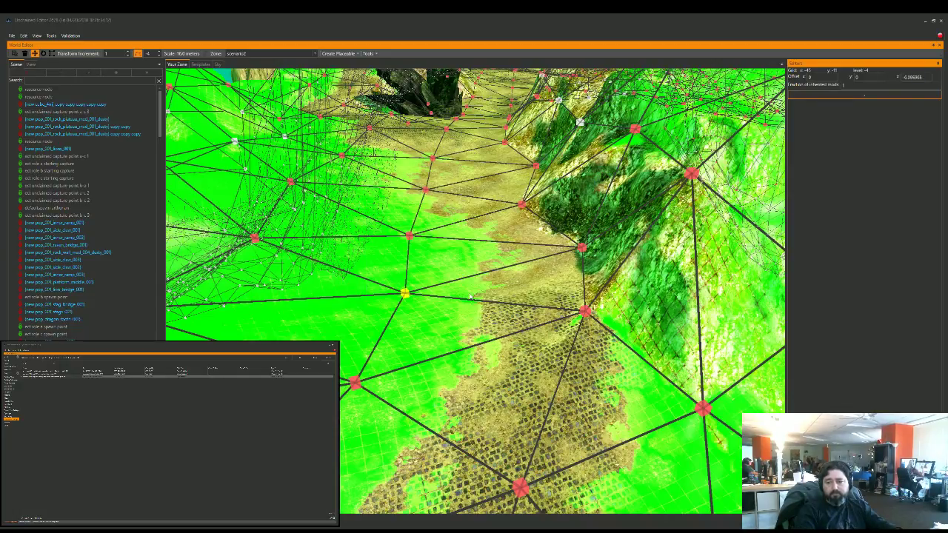
Step: Add the viking dirt leaves cobblestone path mod to the next control point up the path's green edge
{"action": "left_click", "coordinate": [410, 236]}
{"action": "left_click", "coordinate": [839, 99]}
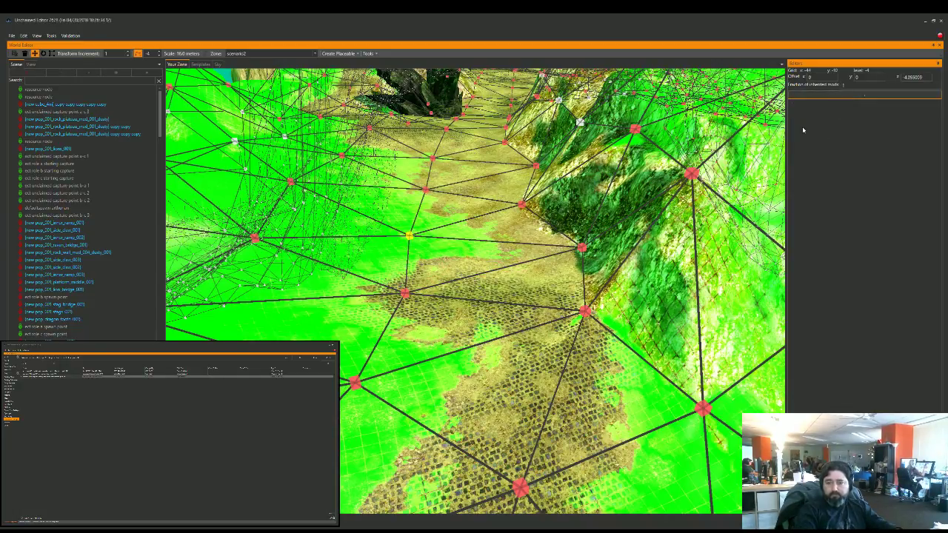
{"action": "left_click", "coordinate": [400, 208]}
{"action": "type", "text": "cobble"}
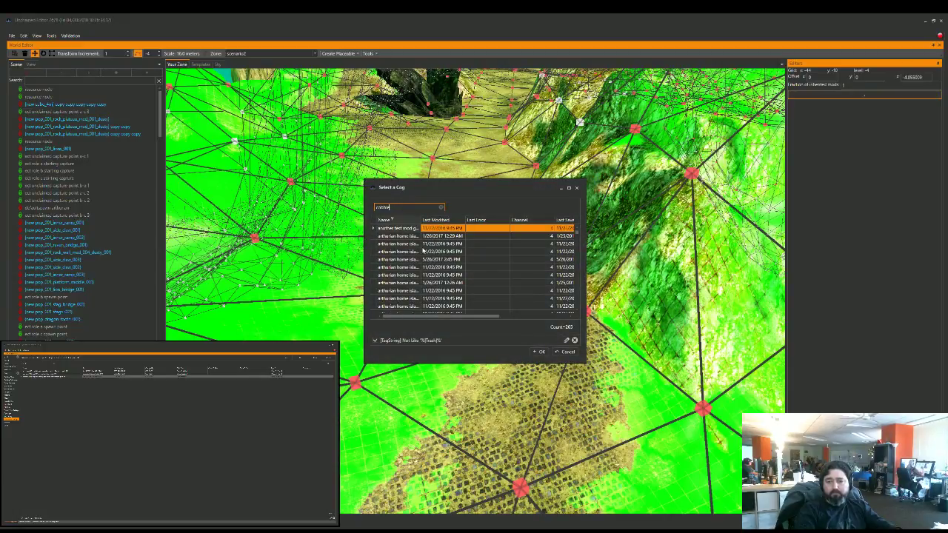
{"action": "left_click", "coordinate": [392, 252]}
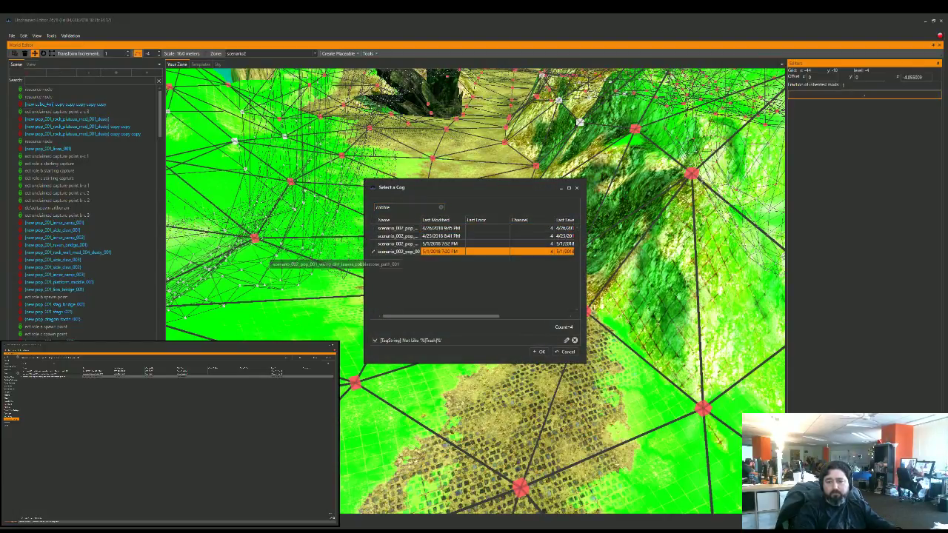
{"action": "left_click", "coordinate": [540, 353]}
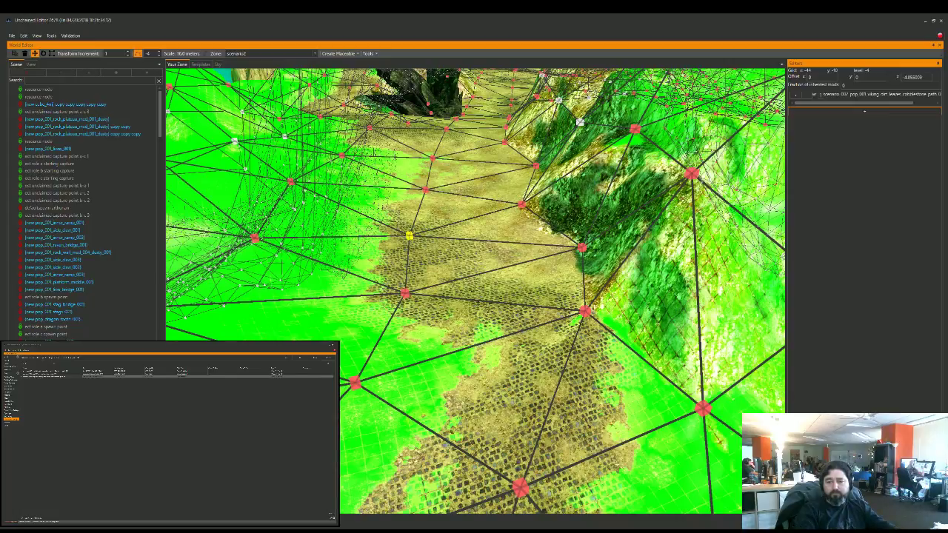
Step: Add the viking dirt leaves cobblestone path mod to the control point at the corner of the green patch before the big tree
{"action": "key", "text": "w"}
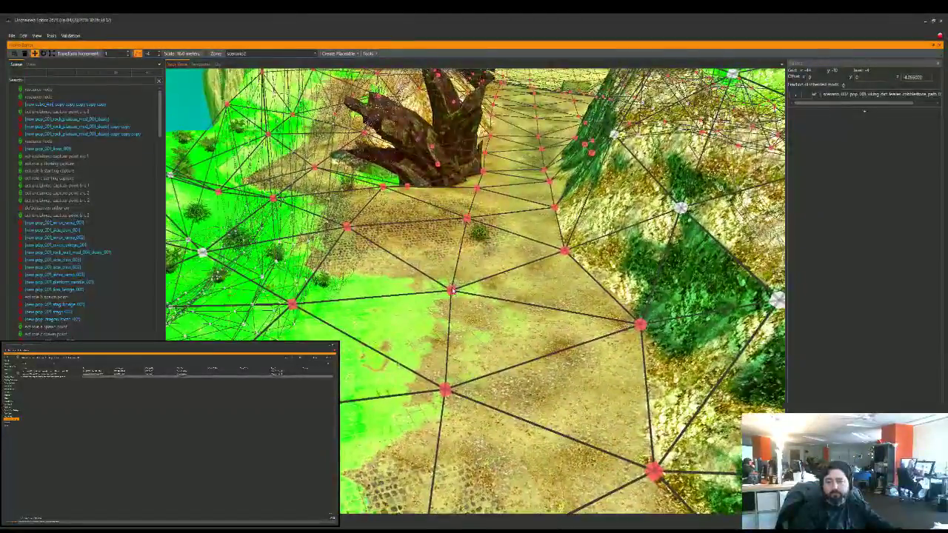
{"action": "left_click", "coordinate": [451, 290]}
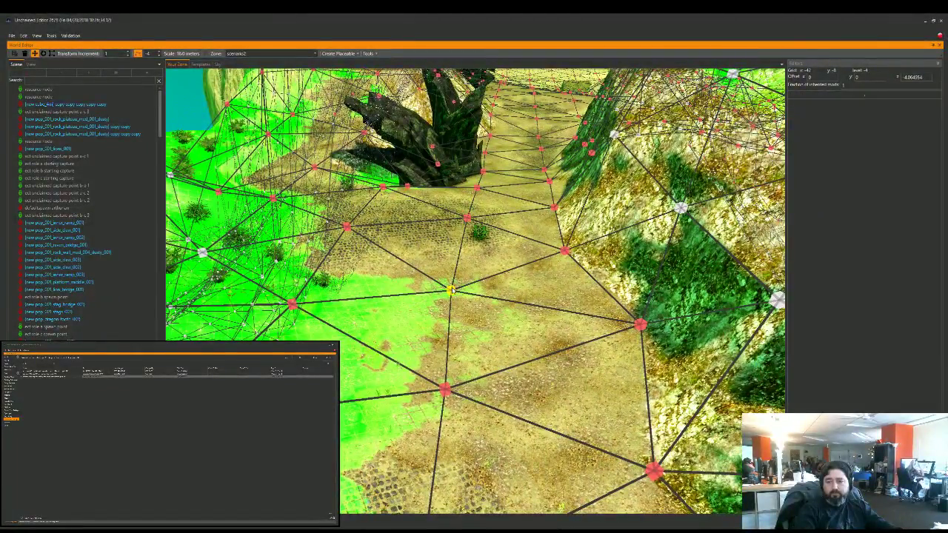
{"action": "left_click", "coordinate": [860, 96]}
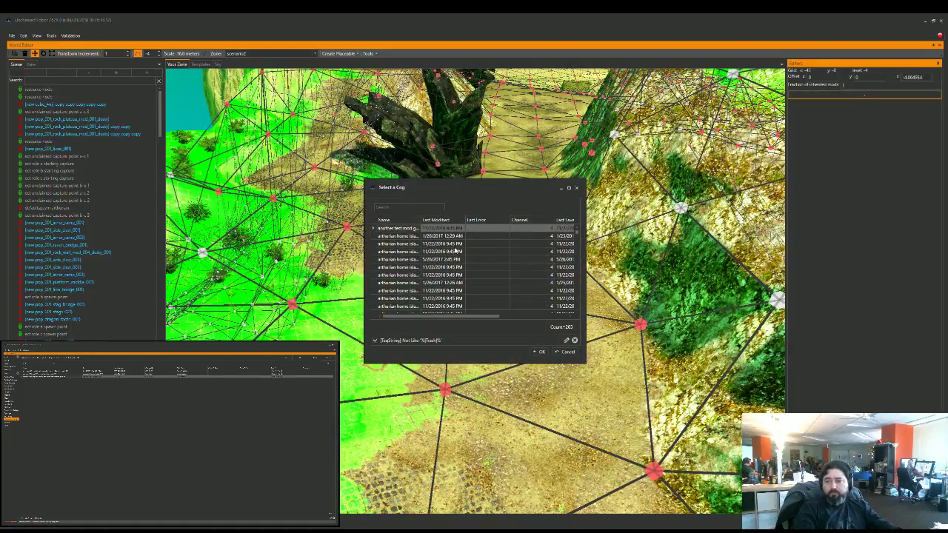
{"action": "type", "text": "cobble"}
{"action": "left_click", "coordinate": [394, 252]}
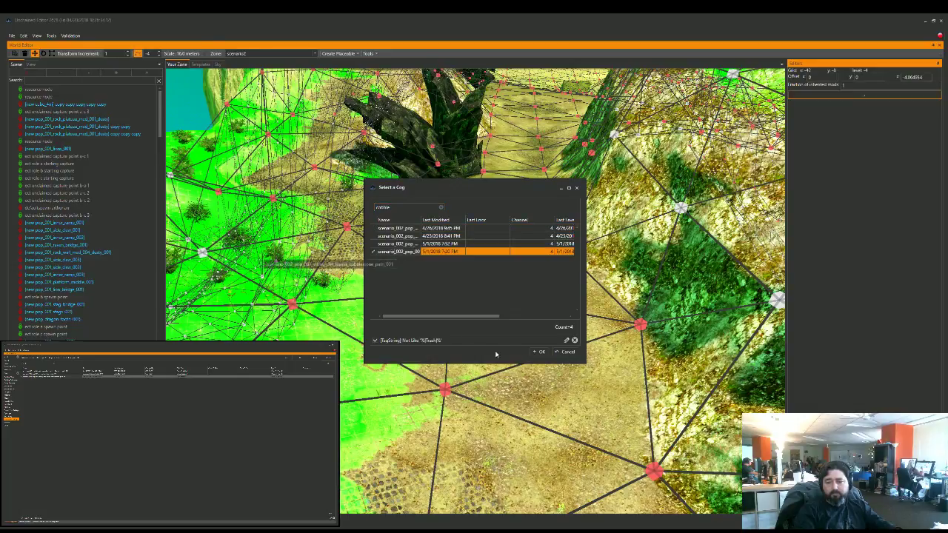
{"action": "left_click", "coordinate": [541, 352]}
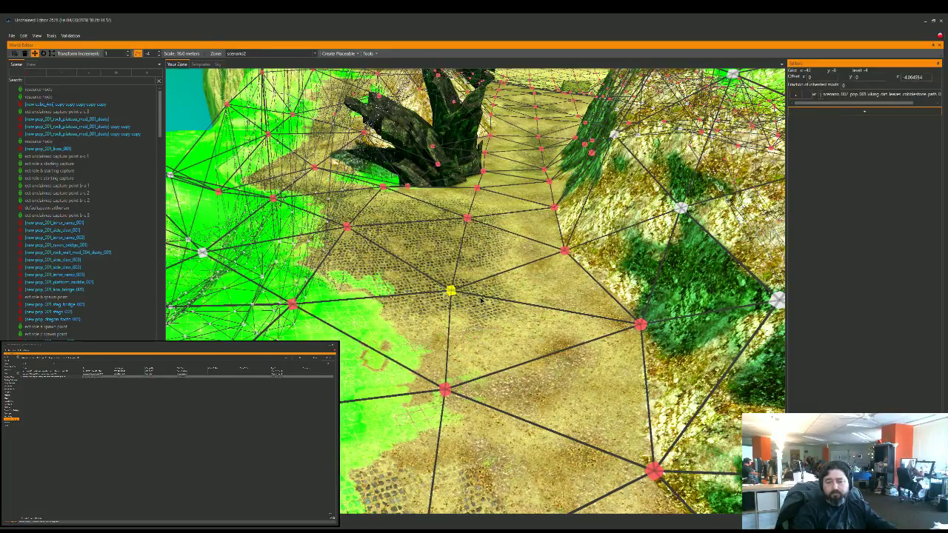
Step: Set the terrain editing grid to the 8-meter scale, level -3, over the dirt path beside the big tree
{"action": "key", "text": "w"}
{"action": "right_click_drag", "start_coordinate": [480, 300], "coordinate": [529, 296]}
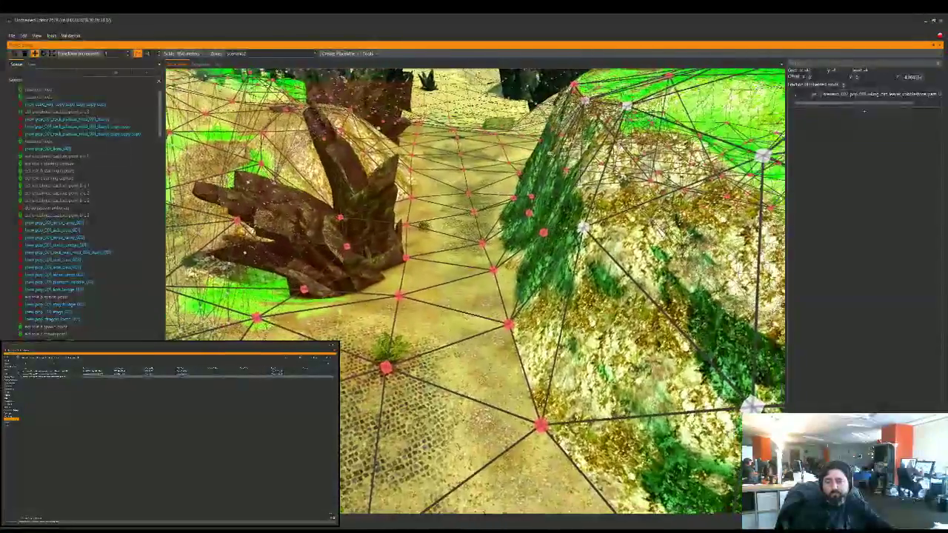
{"action": "key", "text": "w"}
{"action": "right_click_drag", "start_coordinate": [424, 171], "coordinate": [424, 265]}
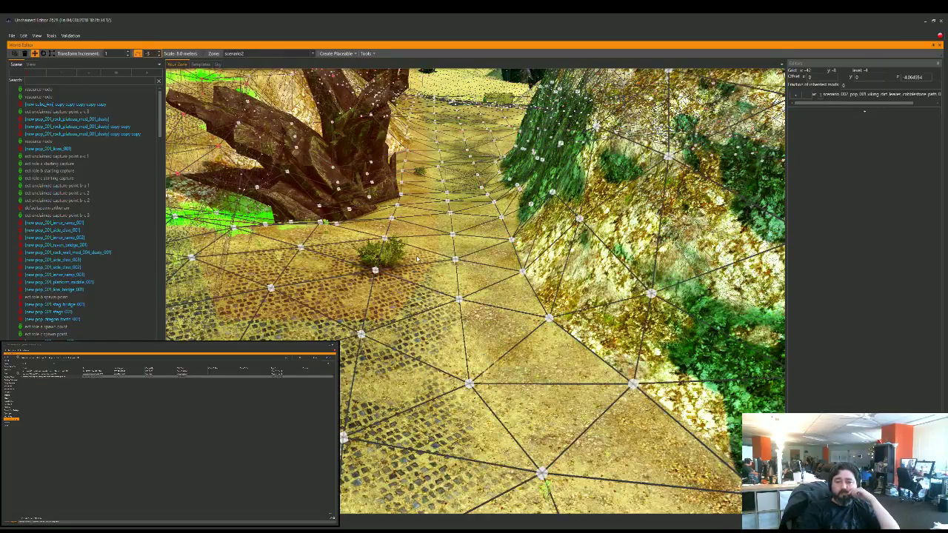
Step: Add the viking dirt leaves cobblestone path mod to the control point in the middle of the narrow path beside the big tree
{"action": "left_click", "coordinate": [453, 233]}
{"action": "left_click", "coordinate": [832, 97]}
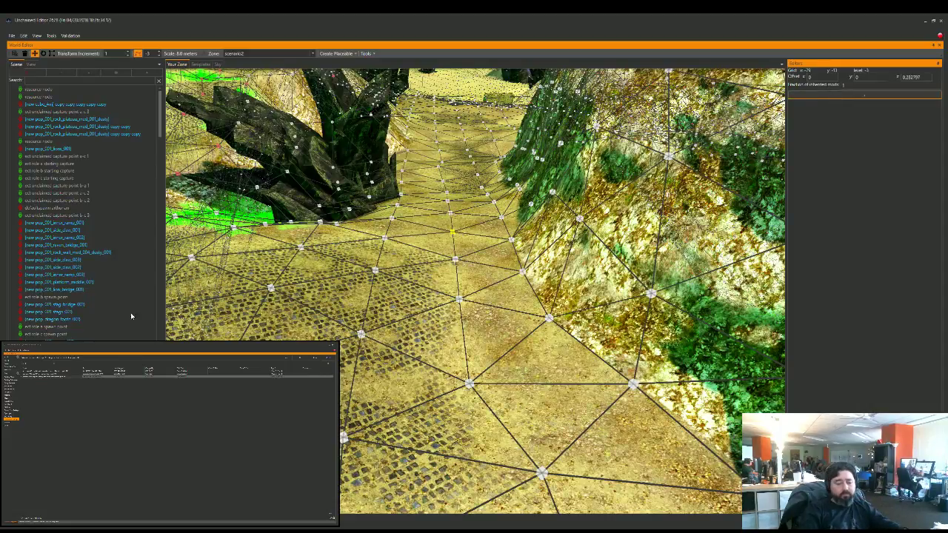
{"action": "left_click", "coordinate": [386, 208]}
{"action": "type", "text": "cobble"}
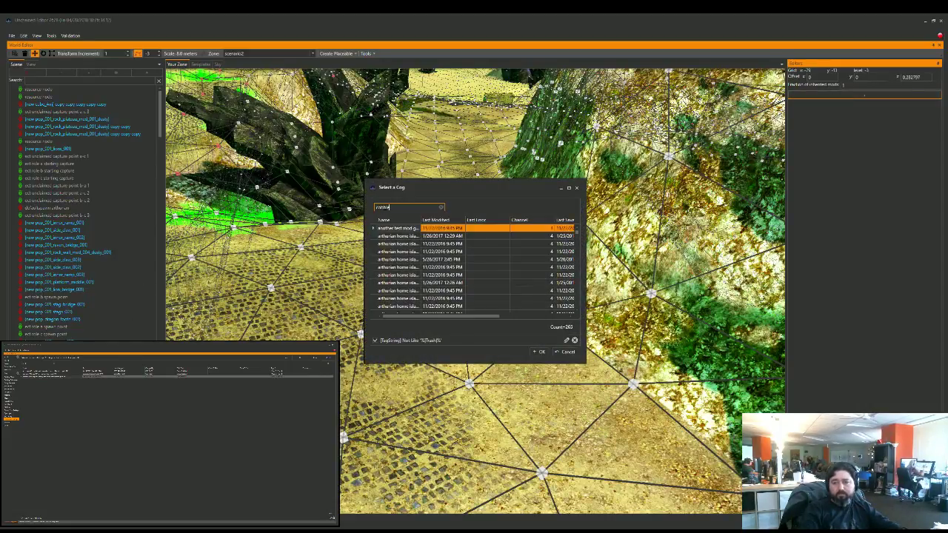
{"action": "left_click", "coordinate": [396, 252]}
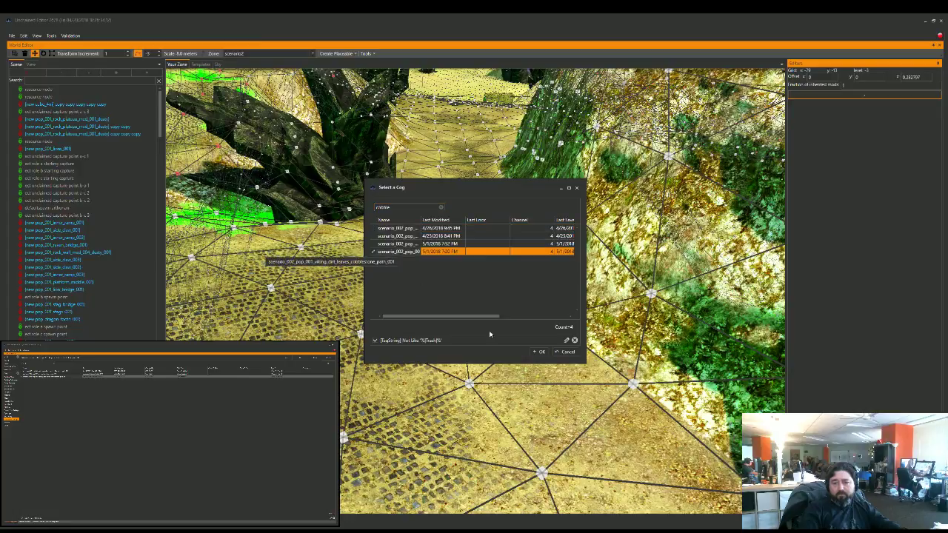
{"action": "left_click", "coordinate": [540, 351]}
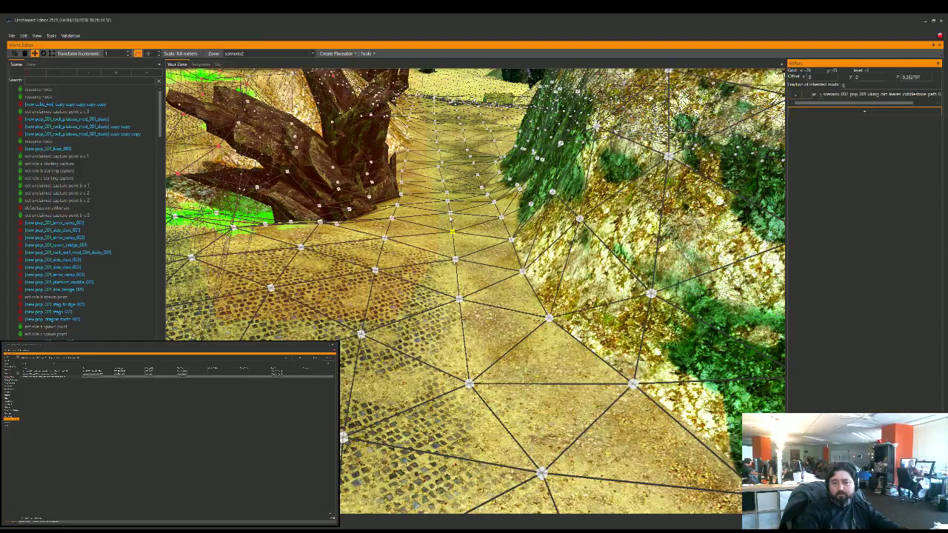
Step: Add the viking dirt leaves cobblestone path mod to the next control point up the middle of the narrow path toward the willow-green slope
{"action": "left_click", "coordinate": [450, 219]}
{"action": "left_click", "coordinate": [449, 212]}
{"action": "left_click", "coordinate": [807, 96]}
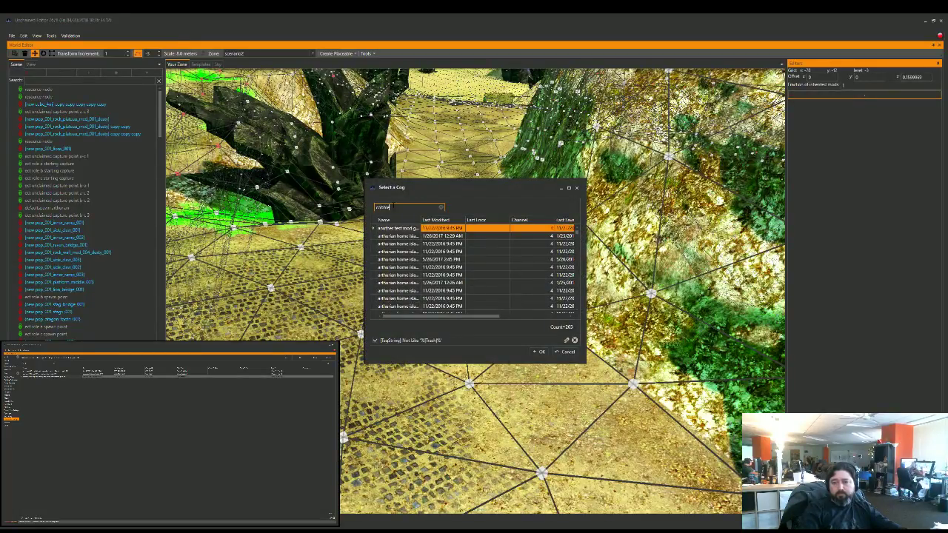
{"action": "left_click", "coordinate": [393, 252]}
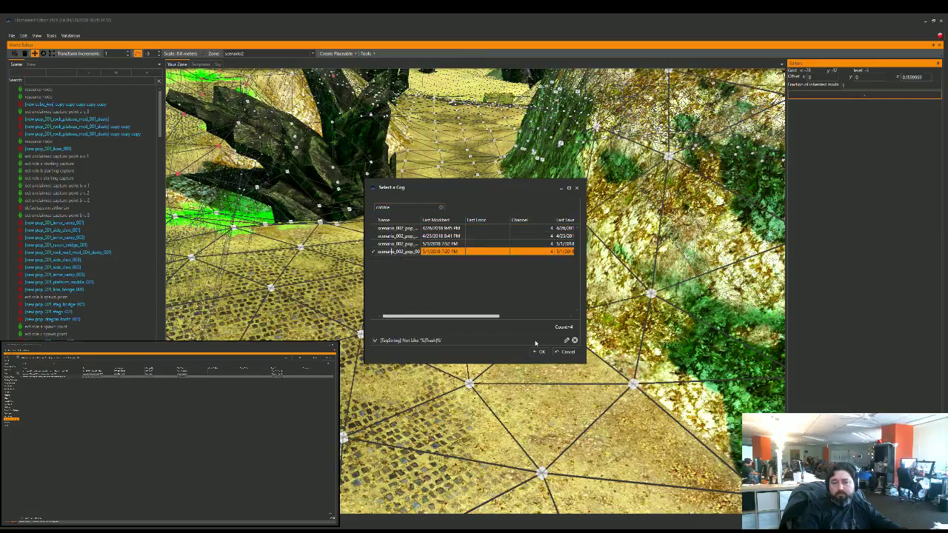
{"action": "left_click", "coordinate": [542, 353]}
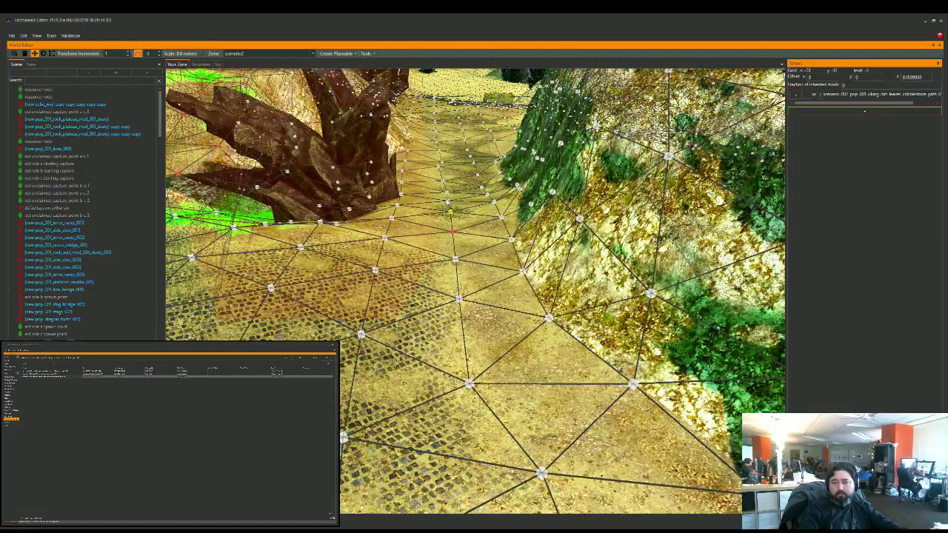
Step: Add the viking dirt leaves cobblestone path mod to the third control point up the narrow path, level with the big tree's base
{"action": "left_click", "coordinate": [448, 203]}
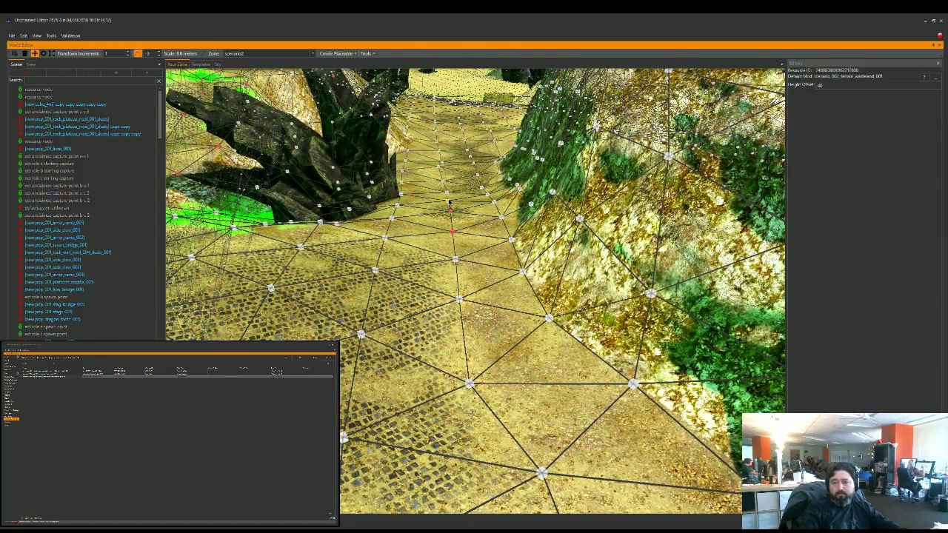
{"action": "left_click", "coordinate": [449, 202]}
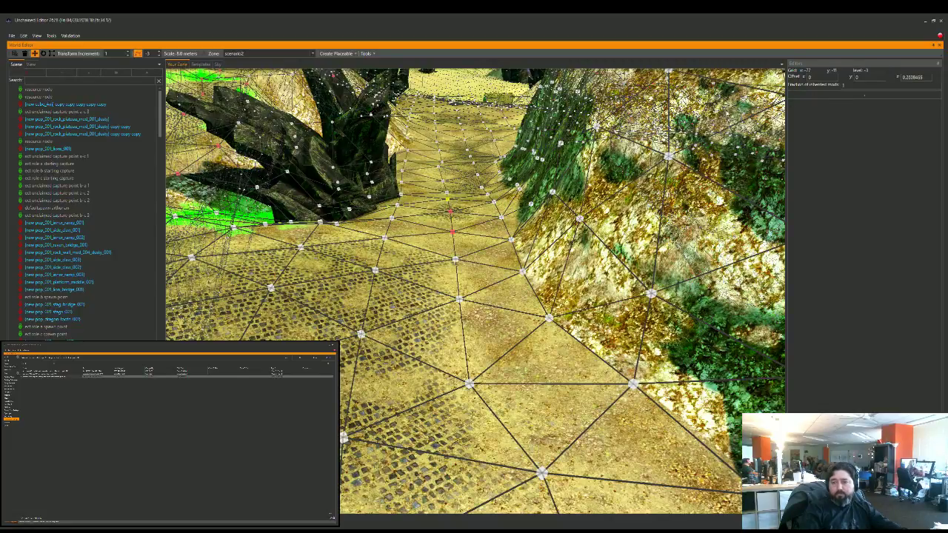
{"action": "left_click", "coordinate": [864, 94]}
{"action": "type", "text": "cobble"}
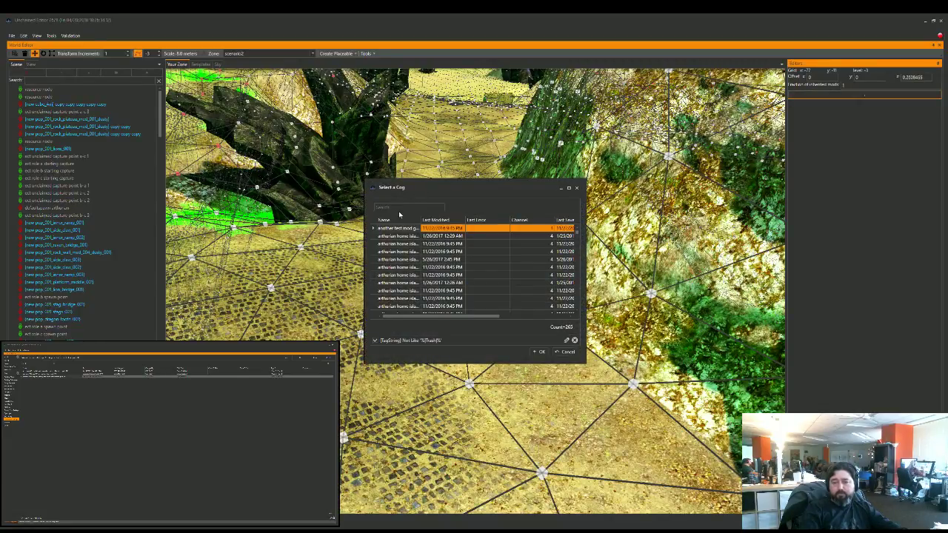
{"action": "left_click", "coordinate": [397, 208]}
{"action": "type", "text": "cobble"}
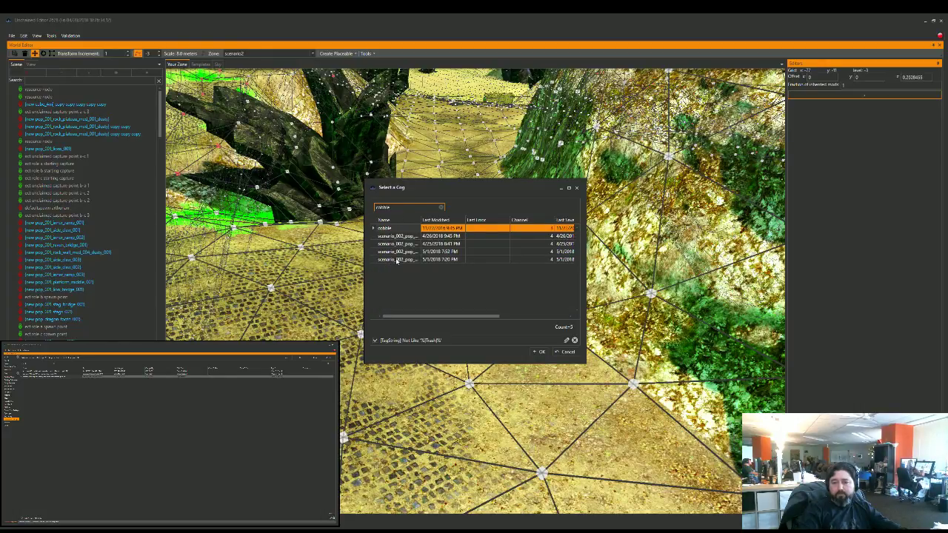
{"action": "left_click", "coordinate": [396, 260]}
{"action": "double_click", "coordinate": [397, 228]}
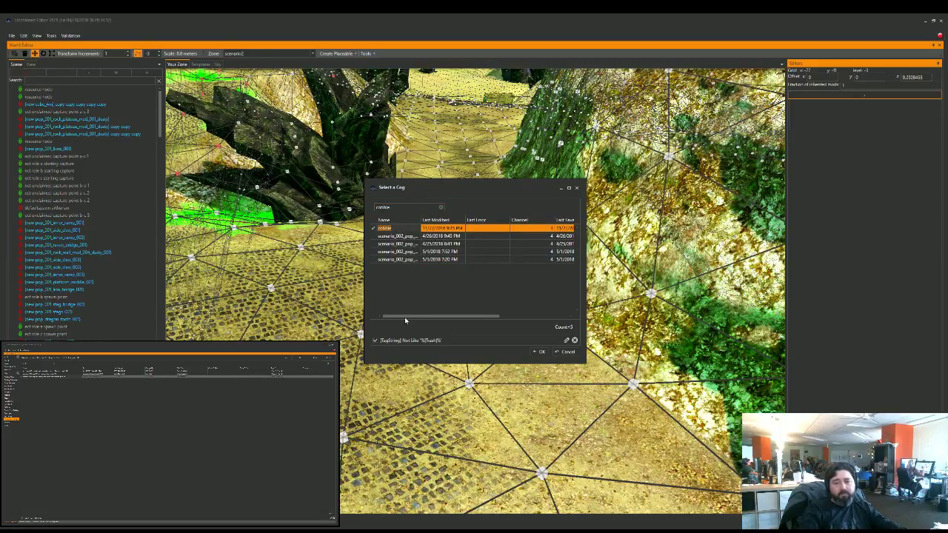
{"action": "scroll", "coordinate": [451, 317], "scroll_direction": "right", "scroll_amount": 4}
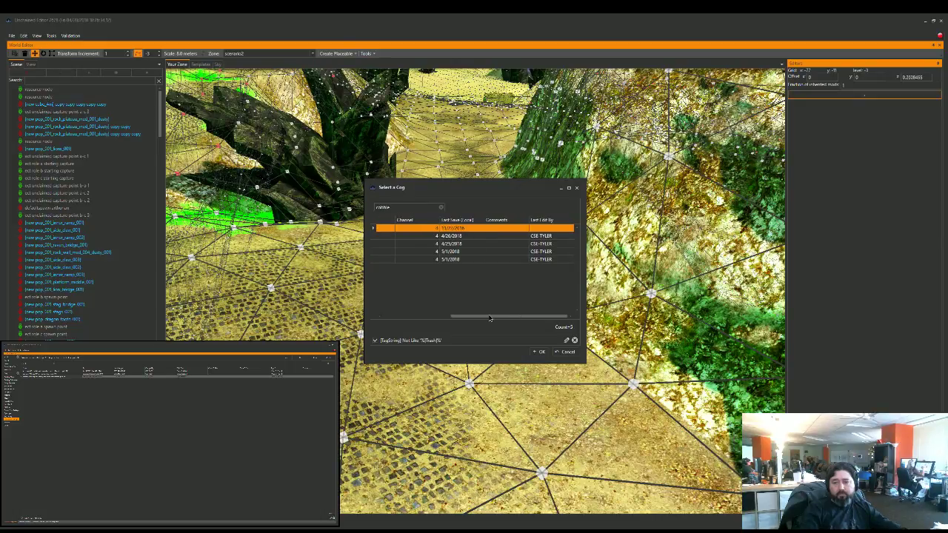
{"action": "left_click_drag", "start_coordinate": [489, 319], "coordinate": [380, 317]}
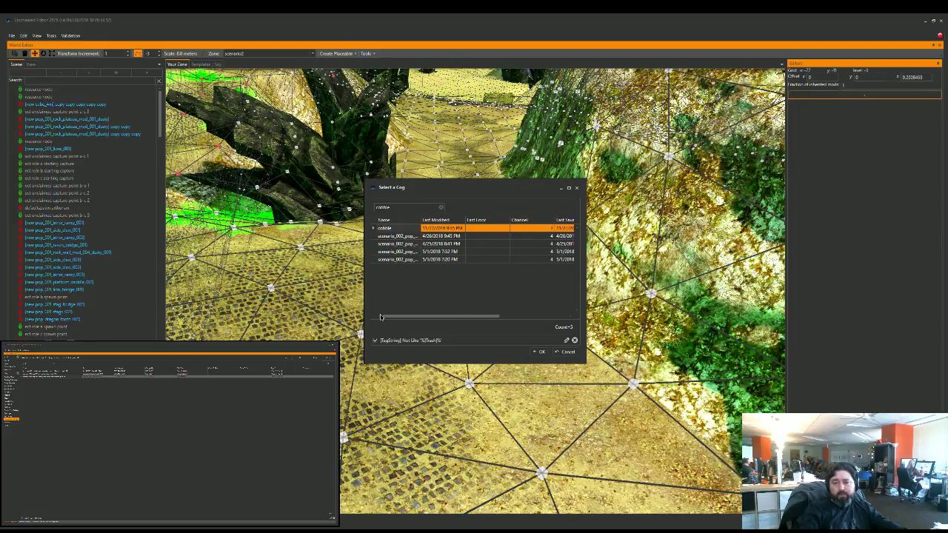
{"action": "left_click", "coordinate": [391, 259]}
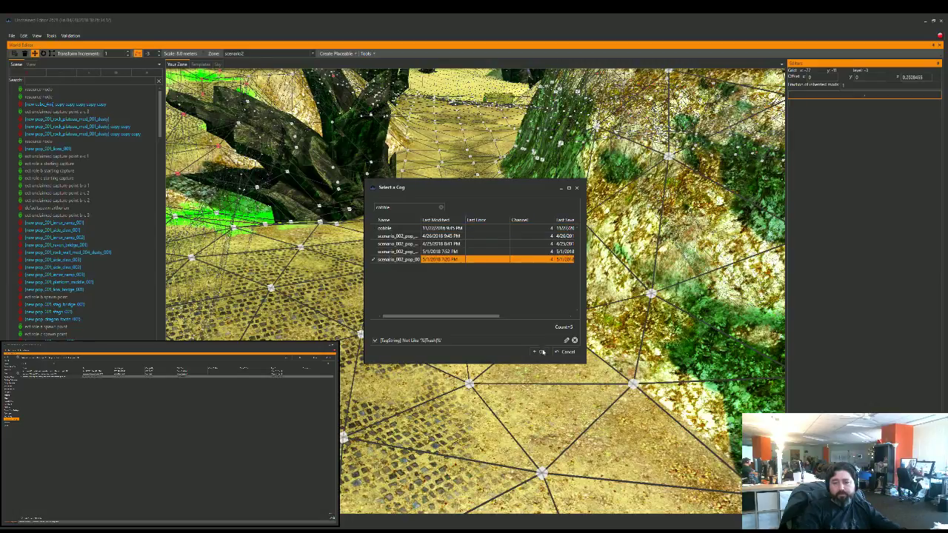
{"action": "double_click", "coordinate": [454, 260]}
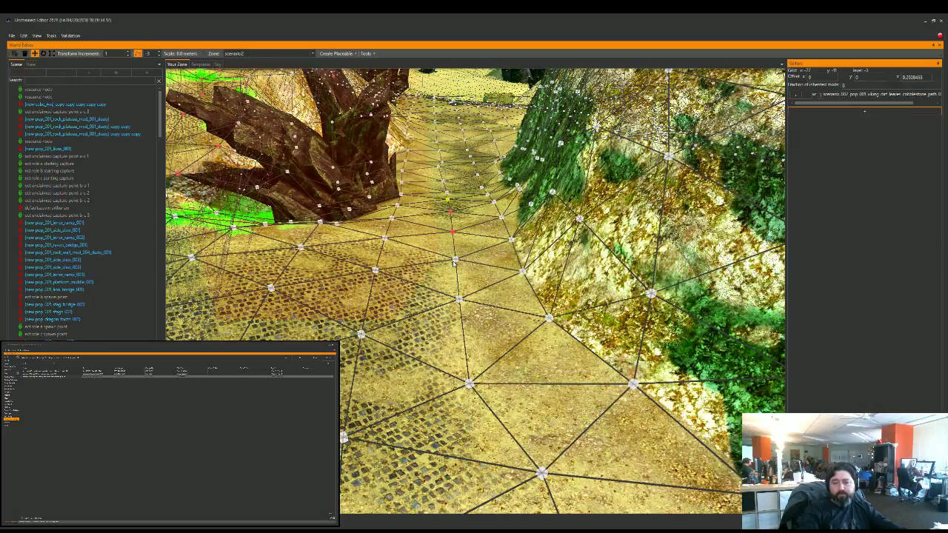
Step: Add the viking dirt leaves cobblestone path mod to the control point at the cobbles' edge, where the path widens below the narrow stretch
{"action": "left_click", "coordinate": [459, 299]}
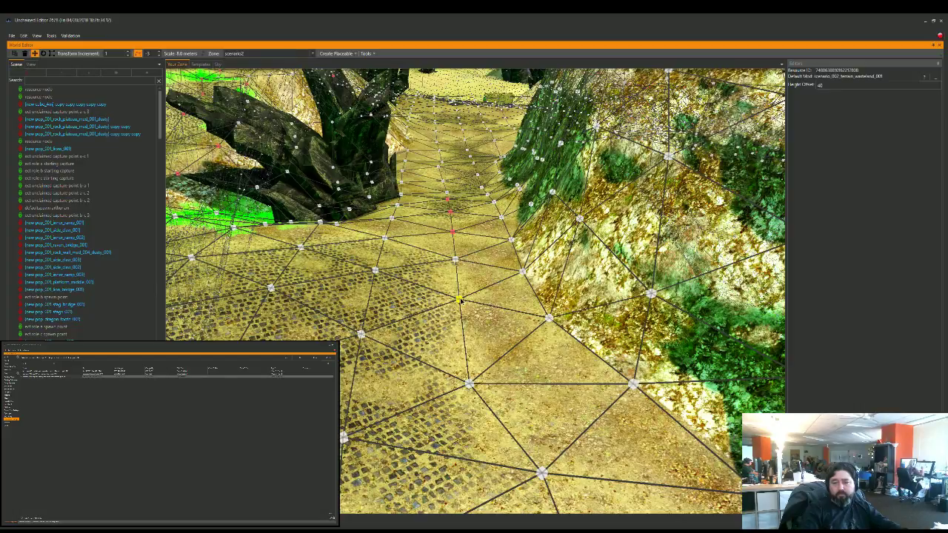
{"action": "left_click", "coordinate": [460, 299]}
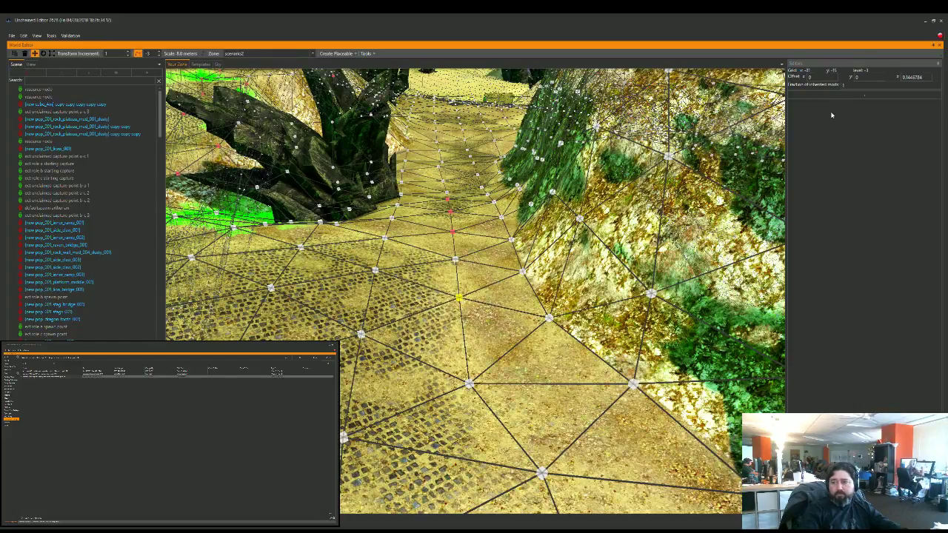
{"action": "left_click", "coordinate": [832, 96]}
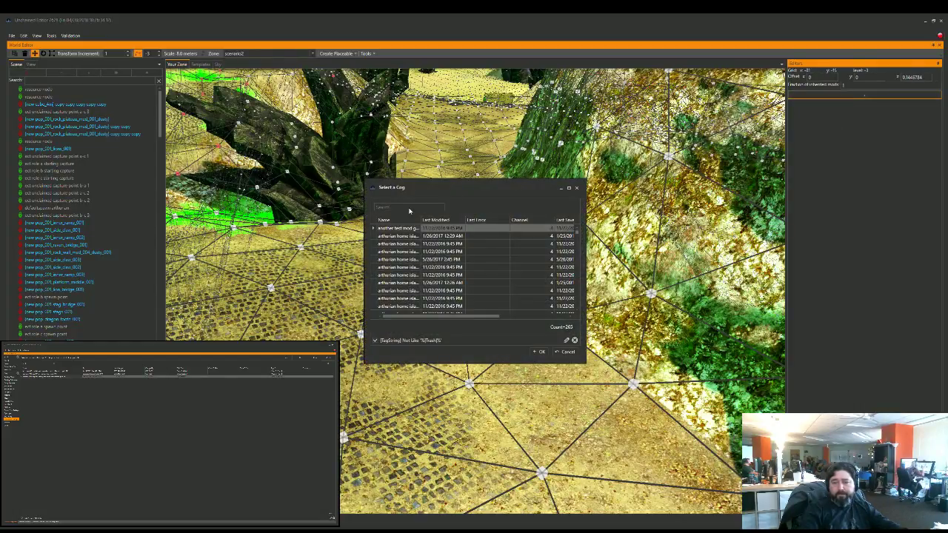
{"action": "left_click", "coordinate": [409, 209]}
{"action": "type", "text": "zombie"}
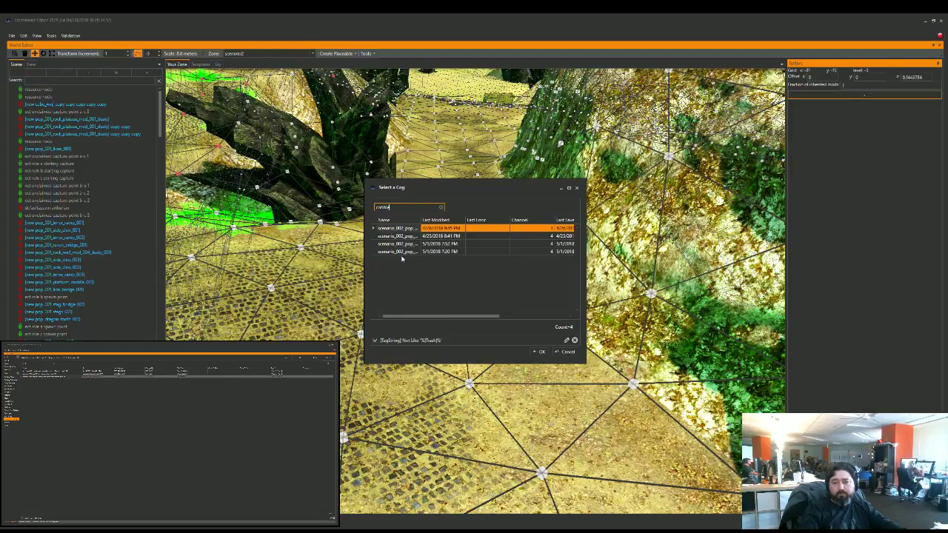
{"action": "left_click", "coordinate": [403, 252]}
{"action": "left_click", "coordinate": [541, 353]}
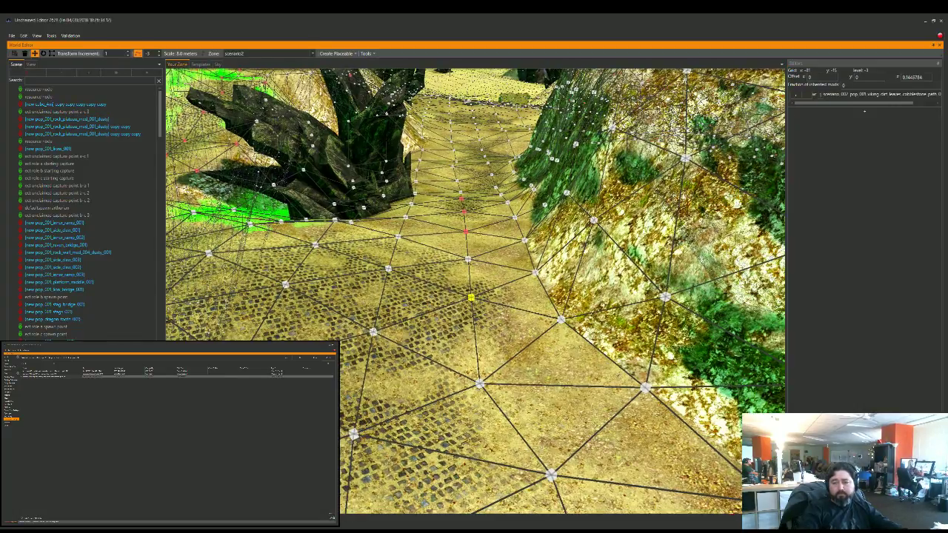
Step: Slightly lower three control points on the cobblestone ground before the big tree and raise one near the tree's base
{"action": "right_click_drag", "start_coordinate": [474, 296], "coordinate": [444, 297]}
{"action": "right_click_drag", "start_coordinate": [417, 212], "coordinate": [413, 209]}
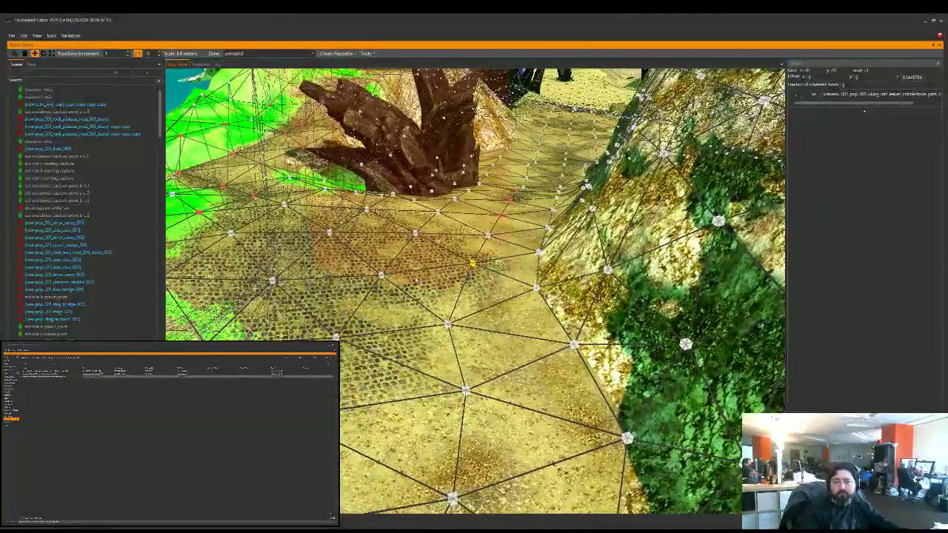
{"action": "left_click", "coordinate": [285, 206]}
{"action": "left_click", "coordinate": [330, 236]}
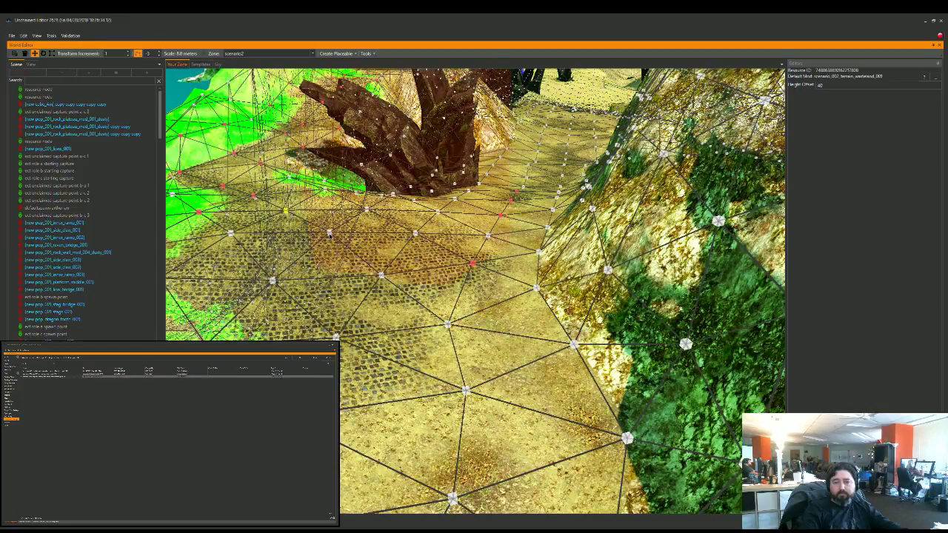
{"action": "left_click", "coordinate": [230, 235]}
{"action": "left_click_drag", "start_coordinate": [232, 244], "coordinate": [234, 246]}
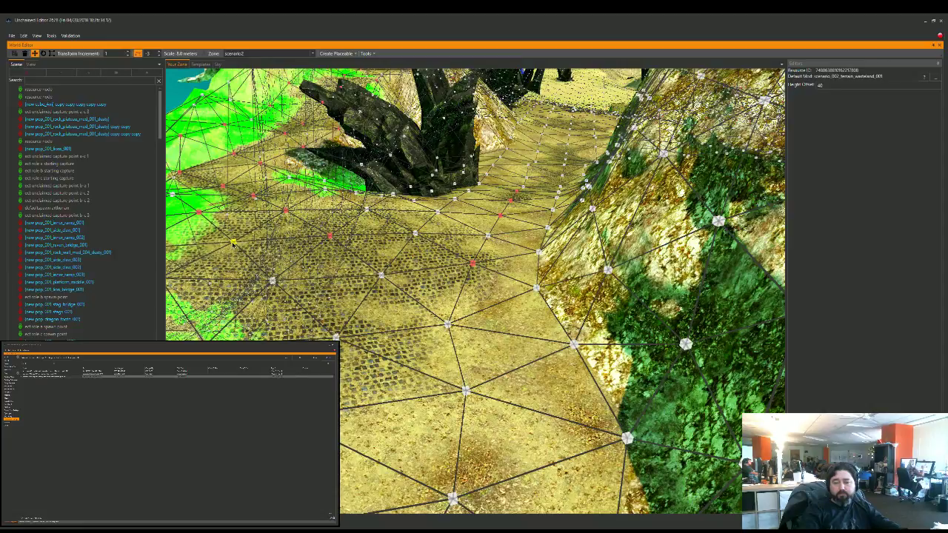
{"action": "left_click_drag", "start_coordinate": [438, 211], "coordinate": [436, 210]}
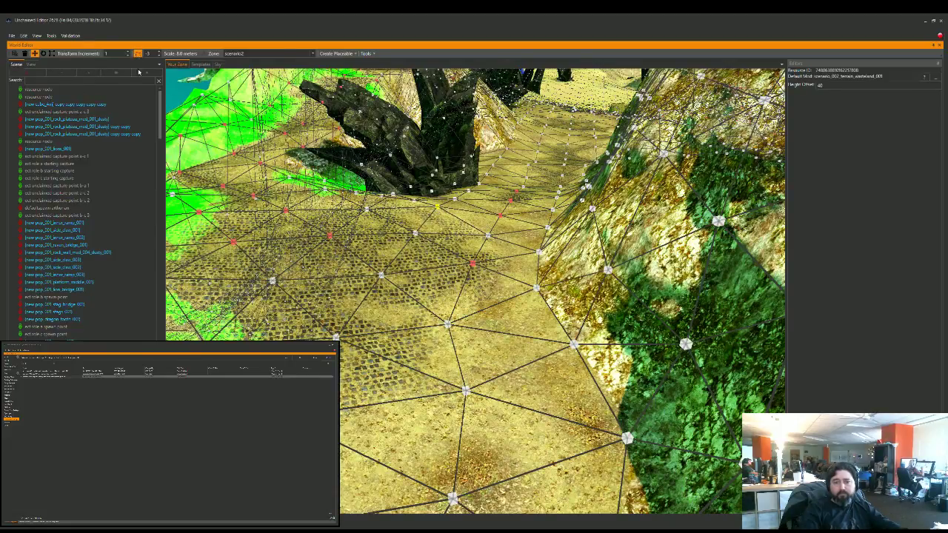
Step: Hide the terrain grid and examine the blended cobblestone path with its vegetation from farther back
{"action": "left_click", "coordinate": [138, 53]}
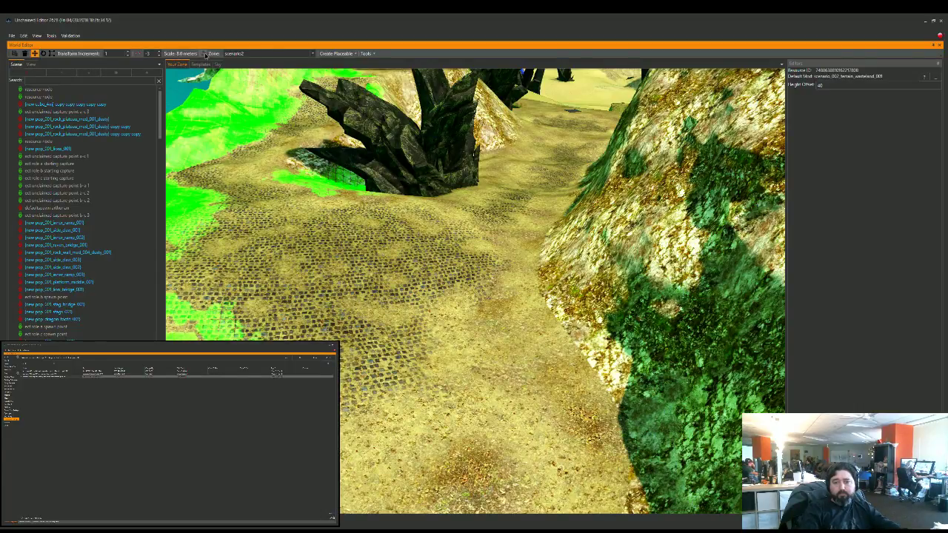
{"action": "left_click", "coordinate": [205, 54]}
{"action": "right_click_drag", "start_coordinate": [497, 281], "coordinate": [532, 267]}
{"action": "key", "text": "s"}
{"action": "key", "text": "a"}
{"action": "key", "text": "a"}
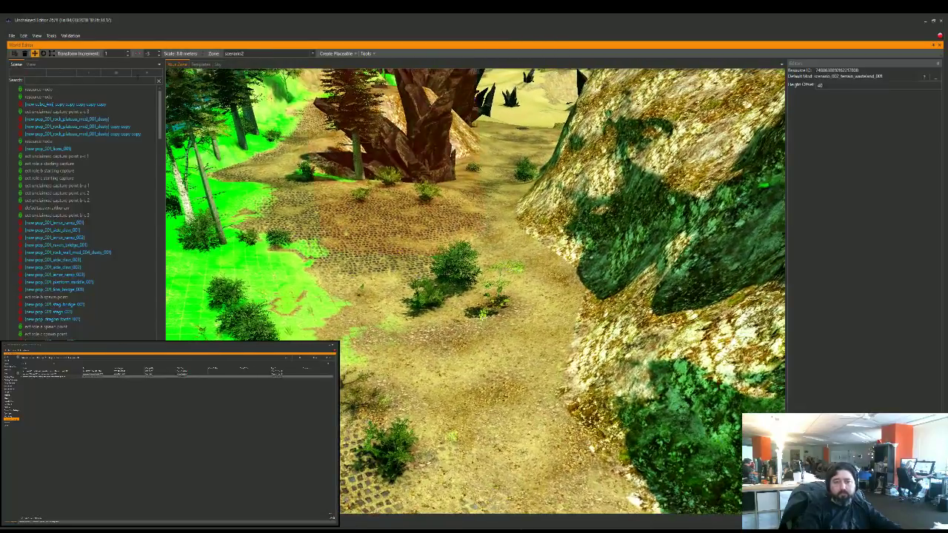
Step: Slightly raise the control point where the bright green ground meets the path and add the viking dirt leaves cobblestone path mod to it
{"action": "left_click", "coordinate": [138, 54]}
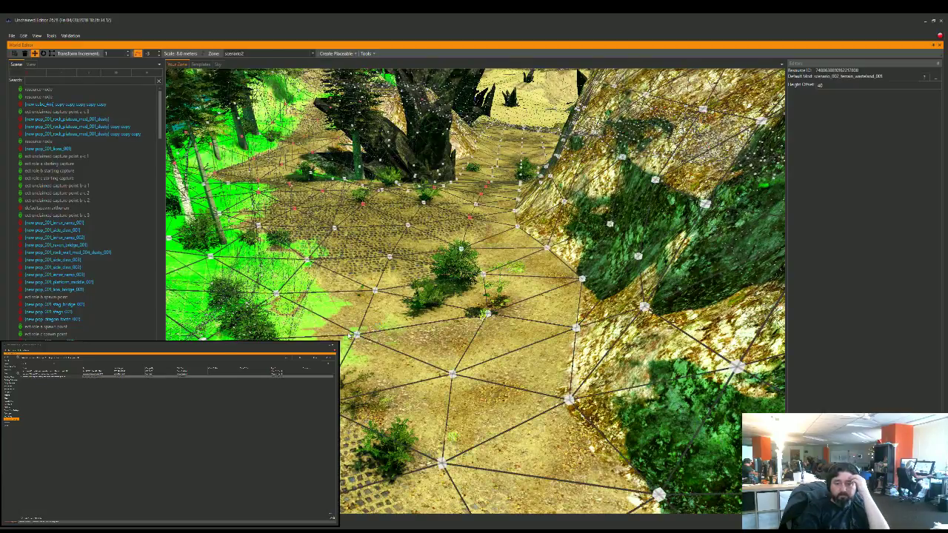
{"action": "left_click_drag", "start_coordinate": [356, 336], "coordinate": [355, 327]}
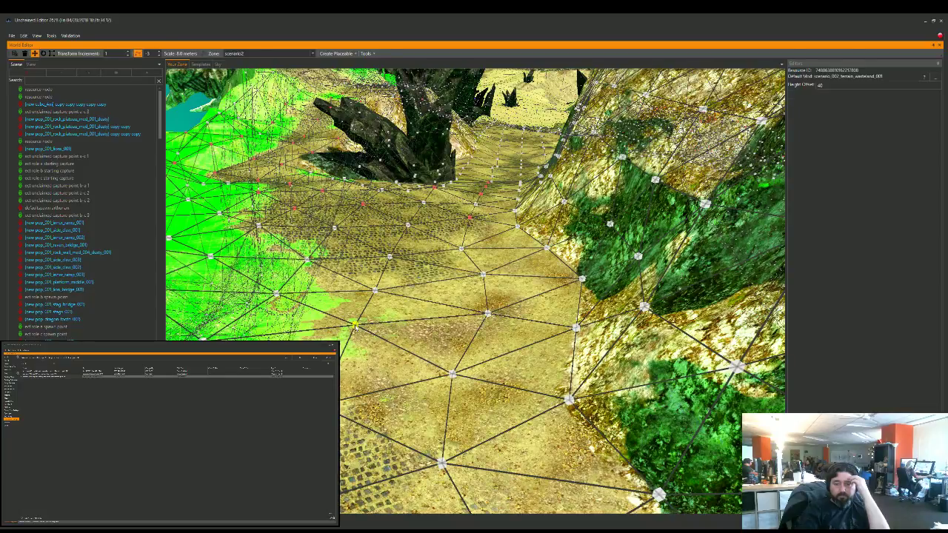
{"action": "left_click", "coordinate": [865, 95]}
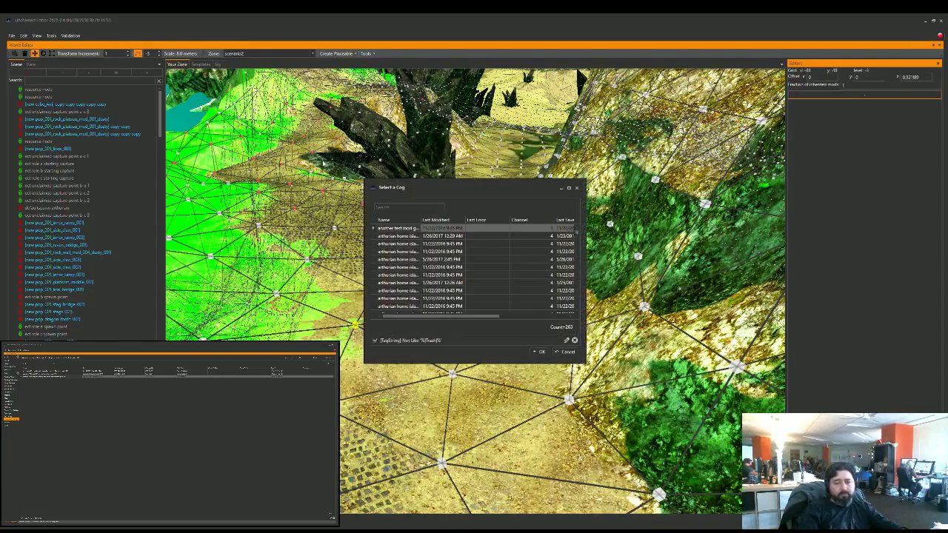
{"action": "type", "text": "cobble"}
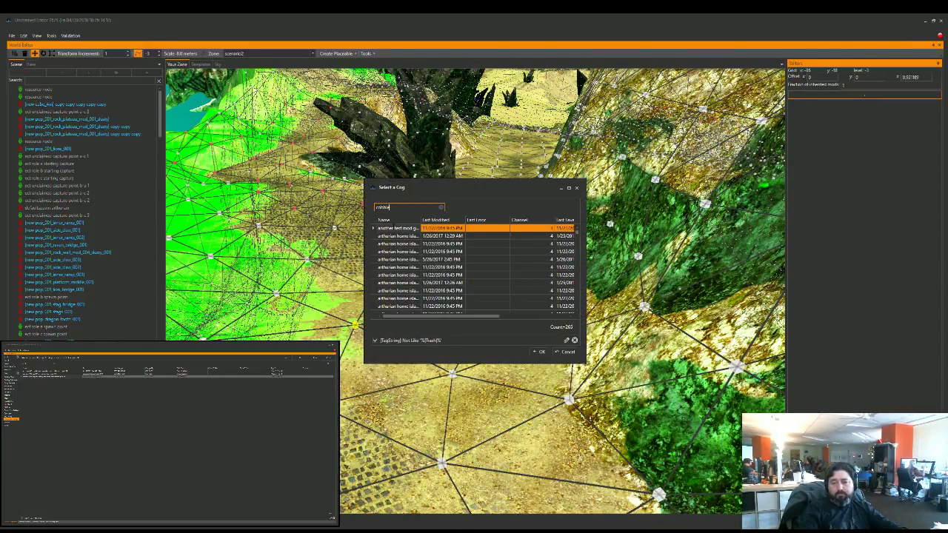
{"action": "left_click", "coordinate": [393, 252]}
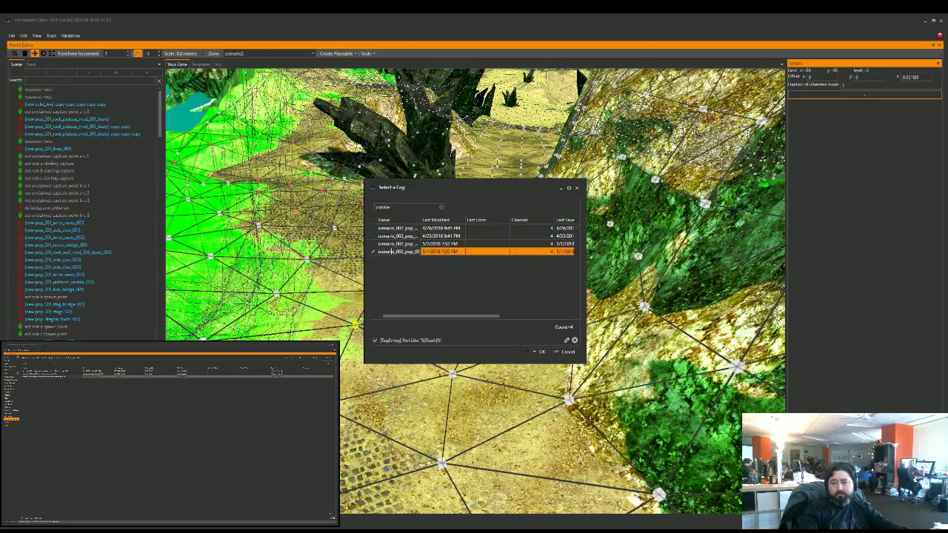
{"action": "left_click", "coordinate": [540, 353]}
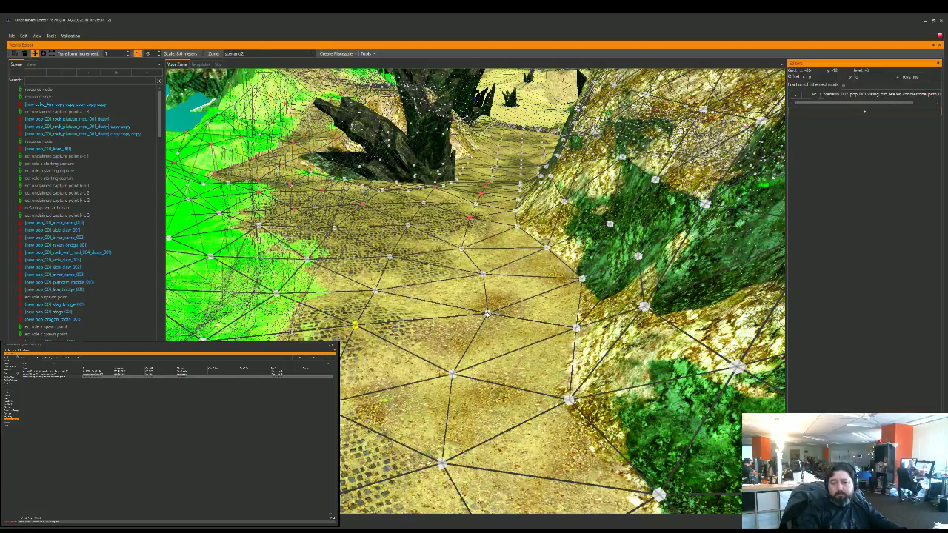
Step: Slightly raise the control point in the middle of the wide dirt path and add the viking dirt leaves cobblestone path mod to it
{"action": "left_click", "coordinate": [487, 314]}
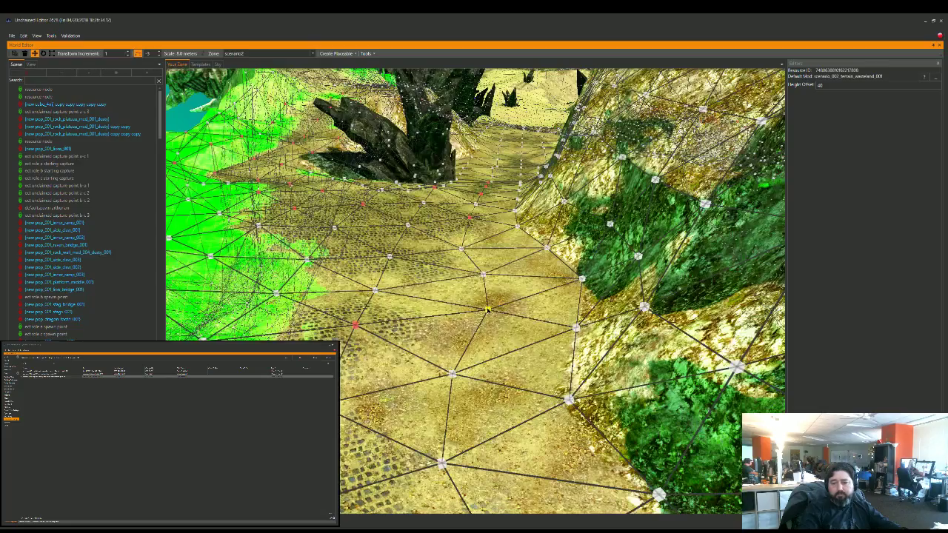
{"action": "left_click", "coordinate": [487, 311]}
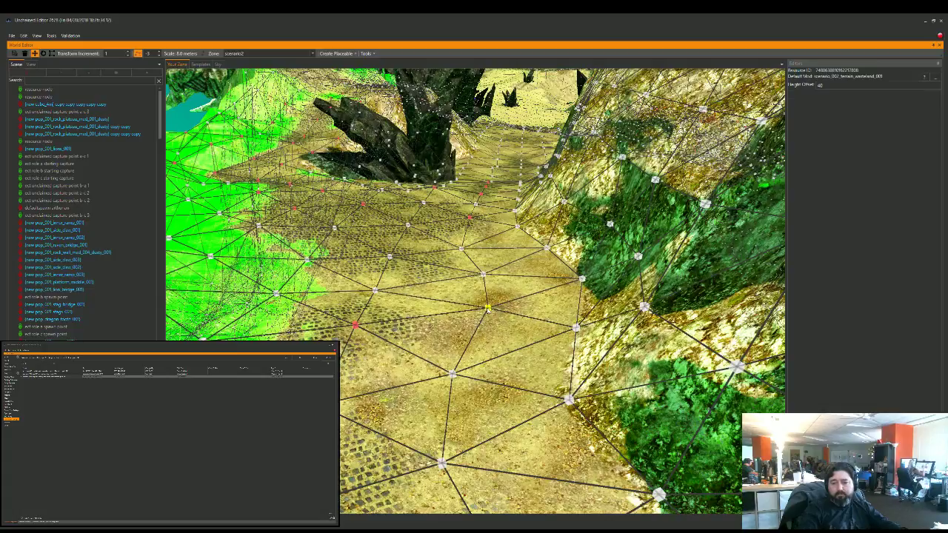
{"action": "left_click", "coordinate": [864, 95]}
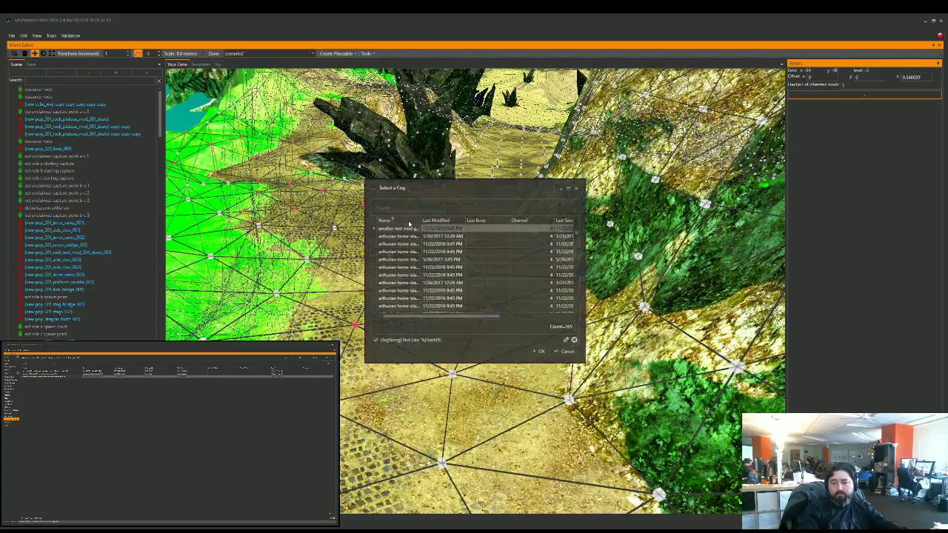
{"action": "left_click", "coordinate": [402, 208]}
{"action": "type", "text": "cobbl"}
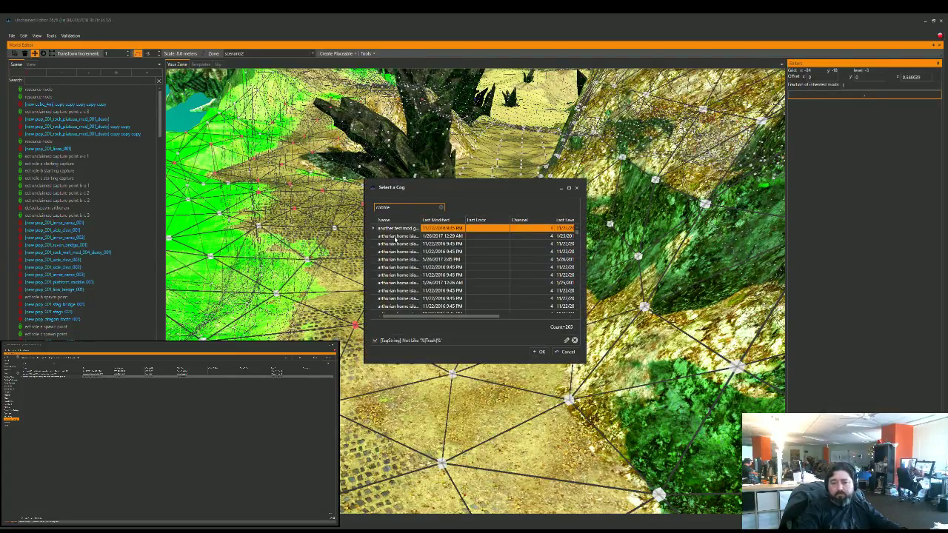
{"action": "type", "text": "e"}
{"action": "left_click", "coordinate": [395, 252]}
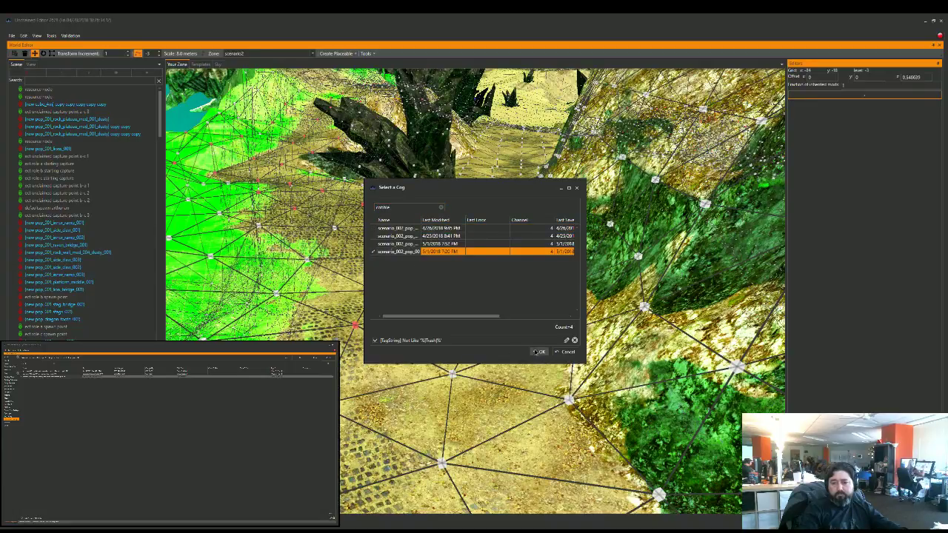
{"action": "key", "text": "Return"}
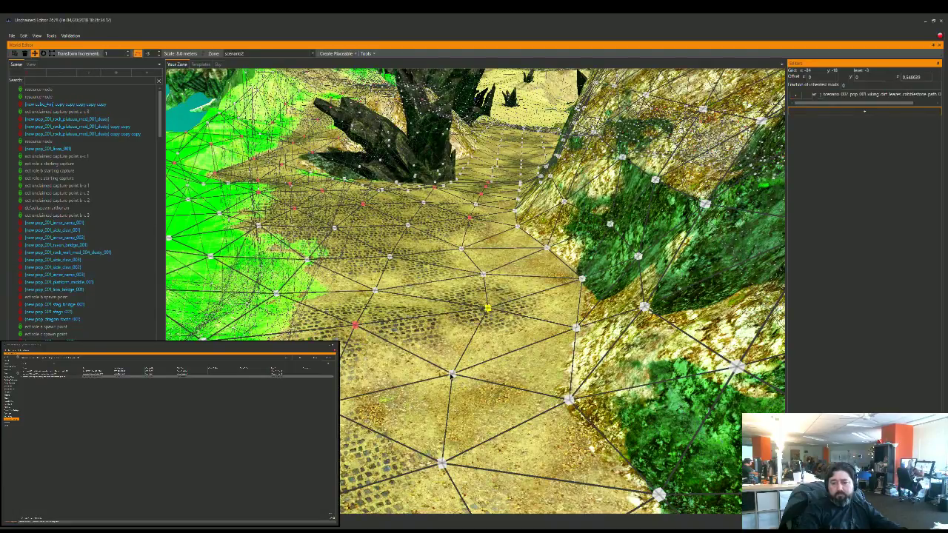
Step: Hide the terrain grid, bring back the vegetation and examine the dirt path through the forest and past the rocks
{"action": "left_click", "coordinate": [451, 374]}
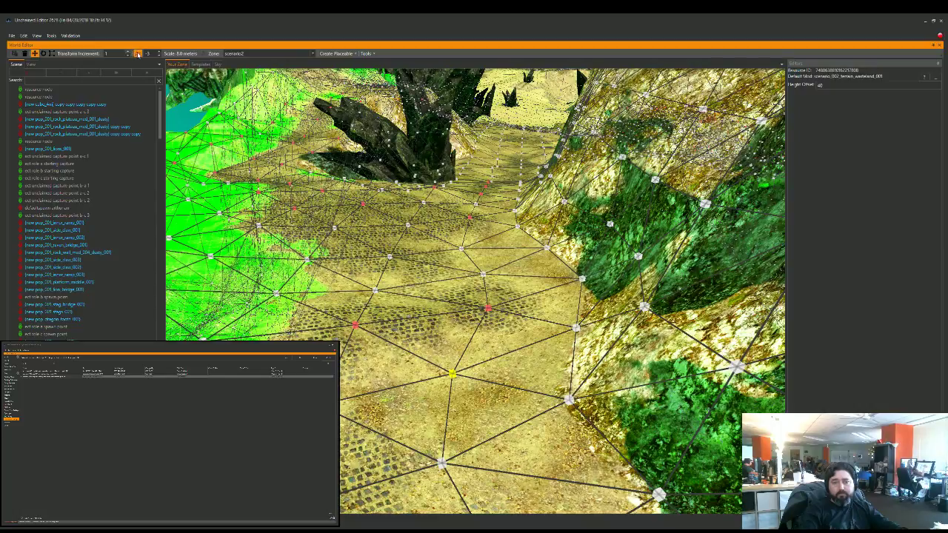
{"action": "left_click", "coordinate": [137, 54]}
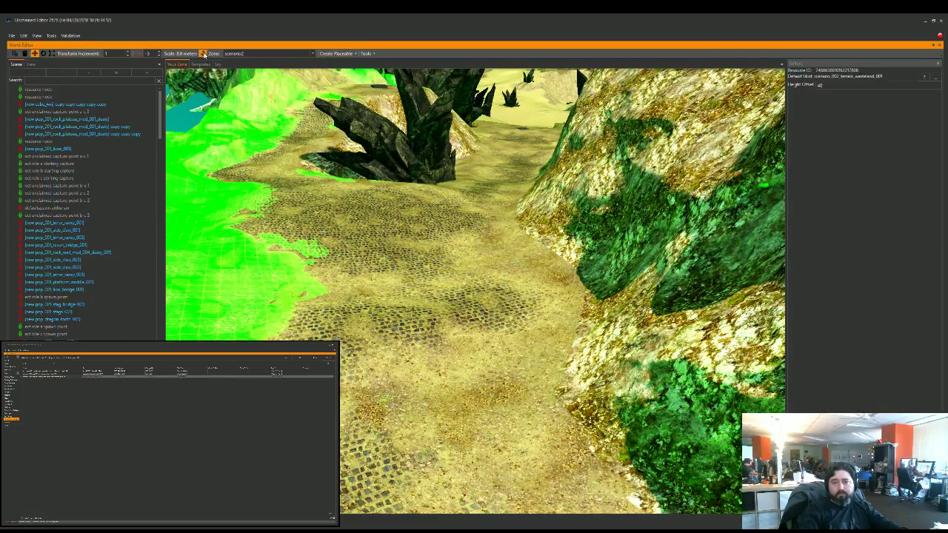
{"action": "left_click", "coordinate": [204, 55]}
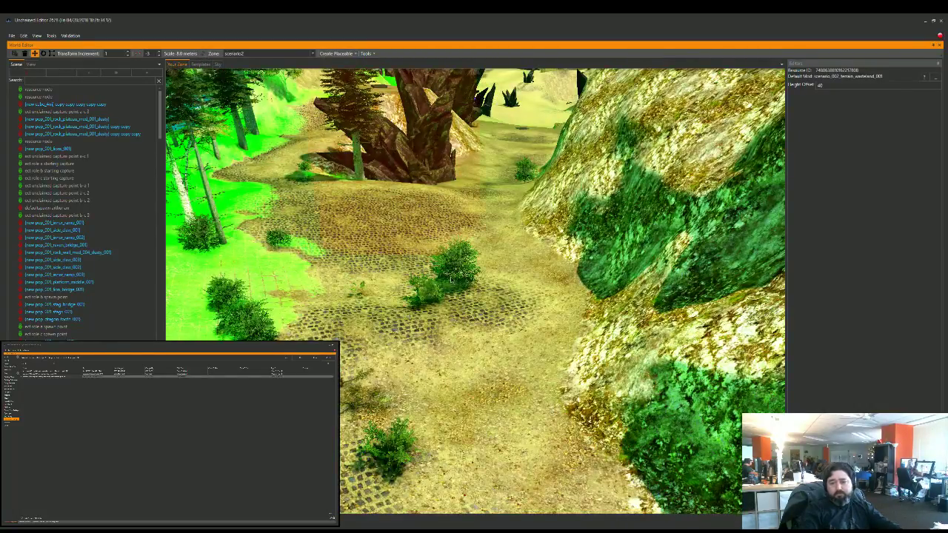
{"action": "key", "text": "s"}
{"action": "key", "text": "w"}
{"action": "key", "text": "w"}
{"action": "key", "text": "a"}
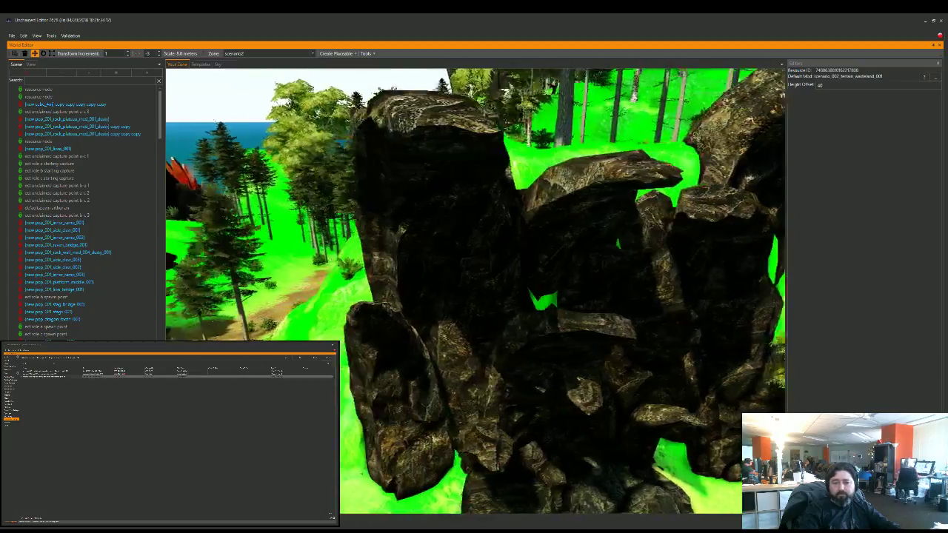
{"action": "key", "text": "w"}
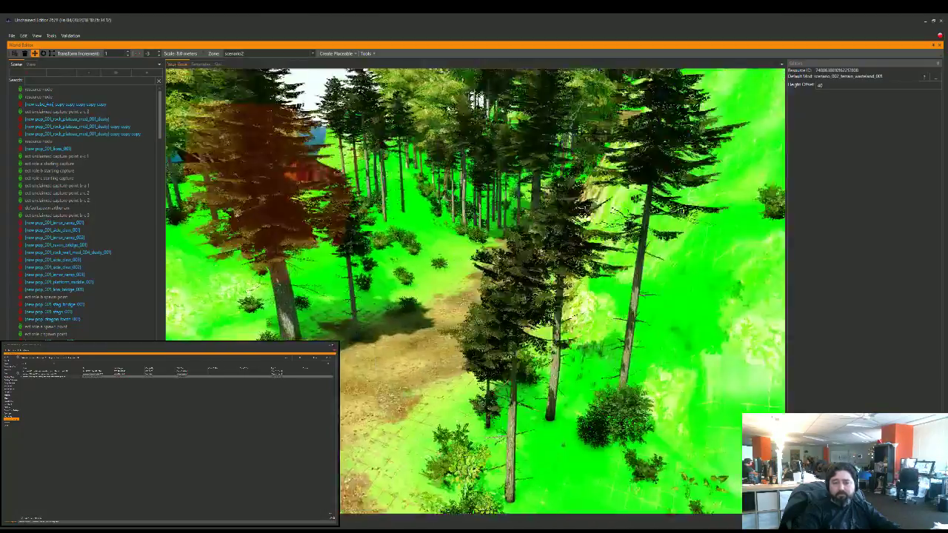
{"action": "key", "text": "w"}
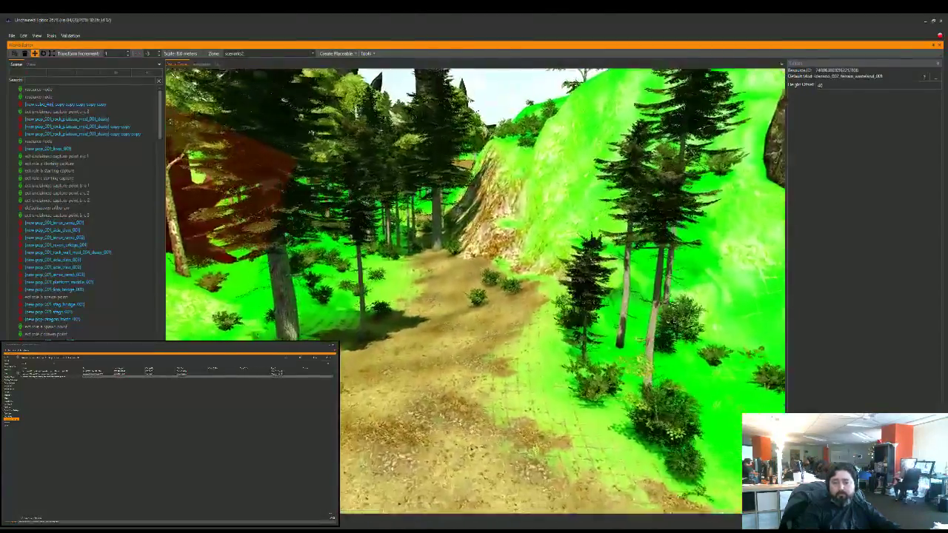
{"action": "key", "text": "w"}
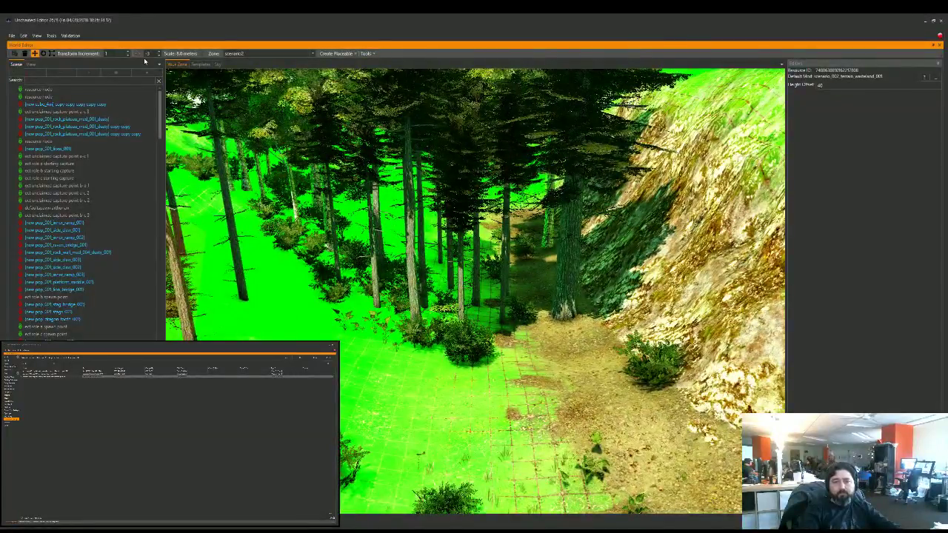
Step: Show the terrain grid at level -4 and add the viking dirt leaves cobblestone path mod to the control point at the path's green edge
{"action": "left_click", "coordinate": [158, 56]}
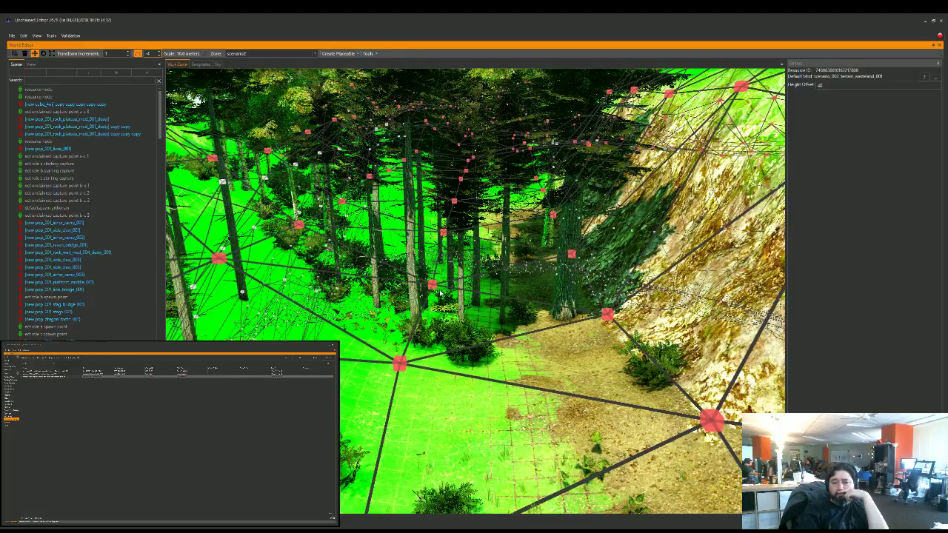
{"action": "left_click", "coordinate": [432, 283]}
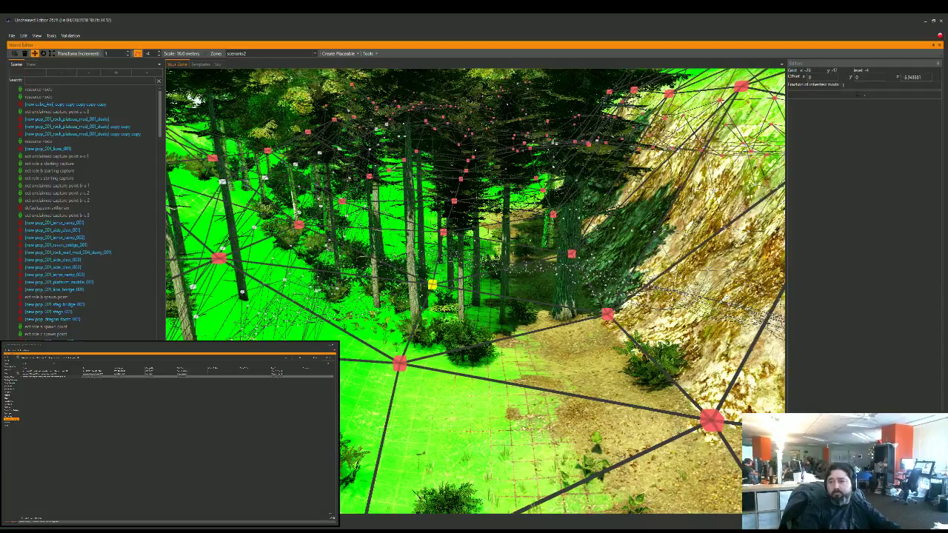
{"action": "left_click", "coordinate": [863, 96]}
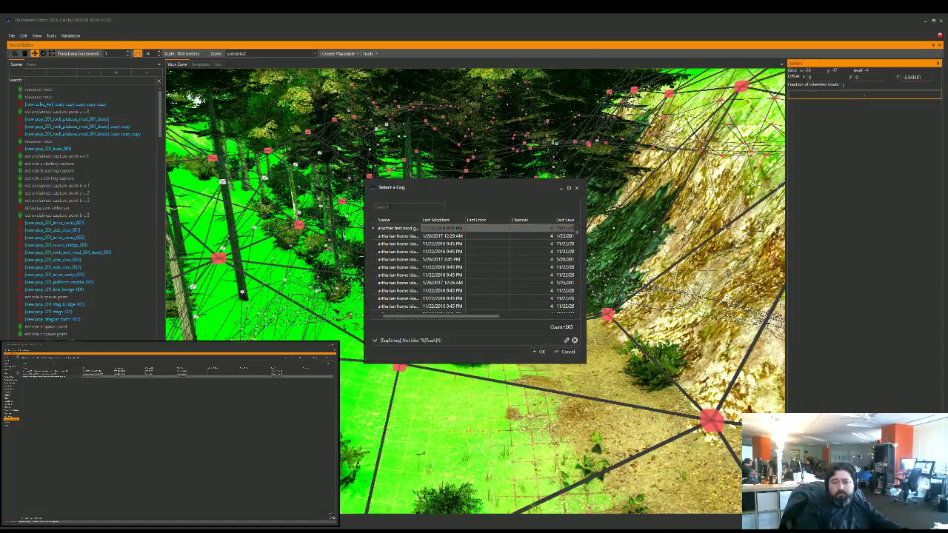
{"action": "type", "text": "cobbl"}
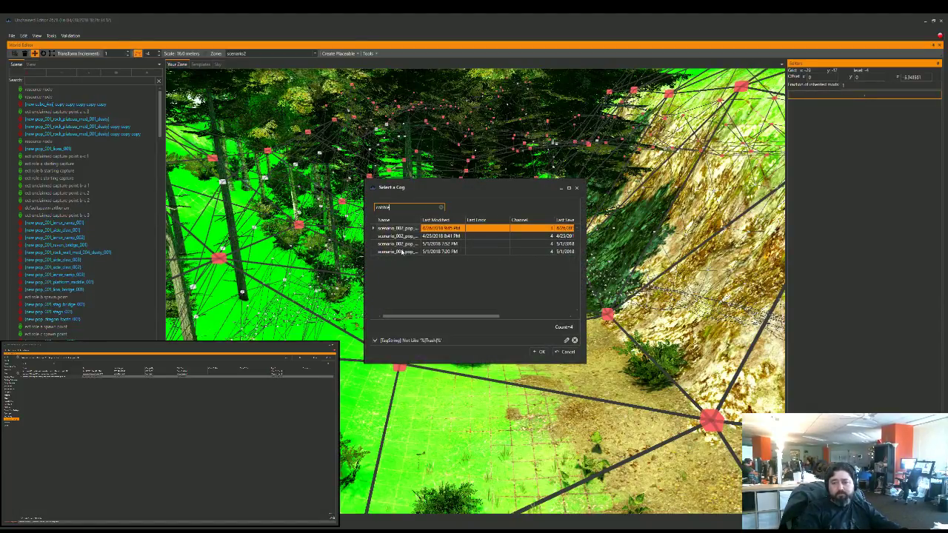
{"action": "left_click", "coordinate": [400, 252]}
{"action": "left_click", "coordinate": [540, 352]}
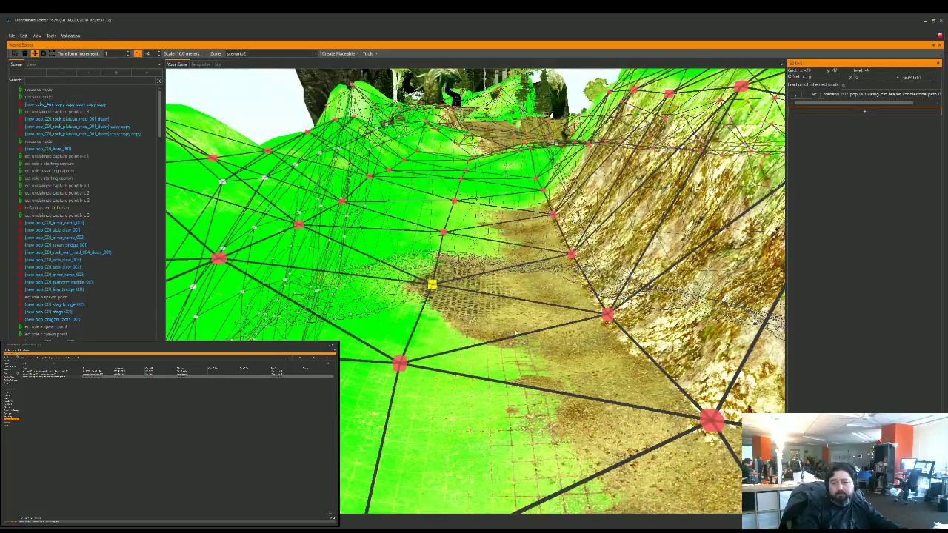
Step: Slightly lower the control point beyond the new cobblestone patch and raise three points along the foot of the rocky slope
{"action": "left_click", "coordinate": [445, 234]}
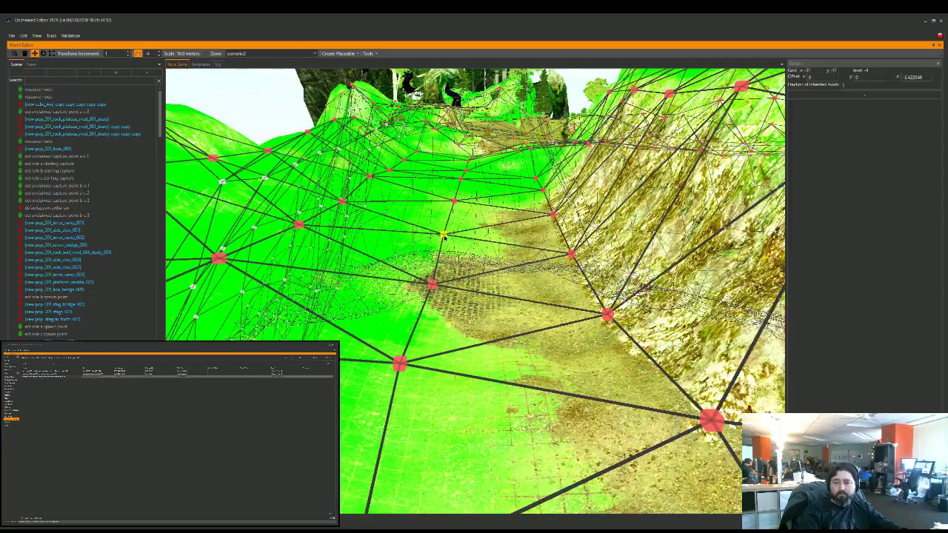
{"action": "left_click_drag", "start_coordinate": [554, 215], "coordinate": [554, 210]}
{"action": "left_click_drag", "start_coordinate": [571, 254], "coordinate": [573, 248]}
{"action": "left_click", "coordinate": [608, 314]}
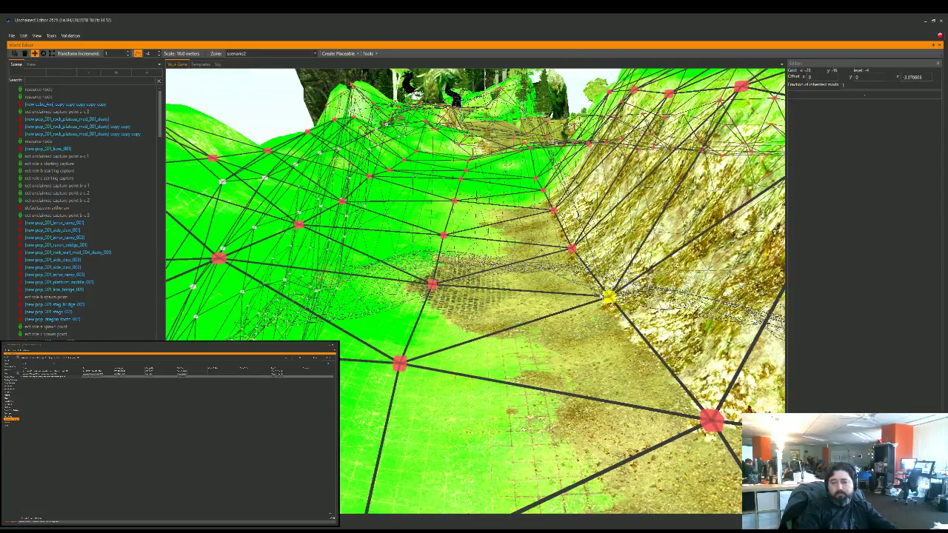
{"action": "left_click_drag", "start_coordinate": [609, 289], "coordinate": [609, 287]}
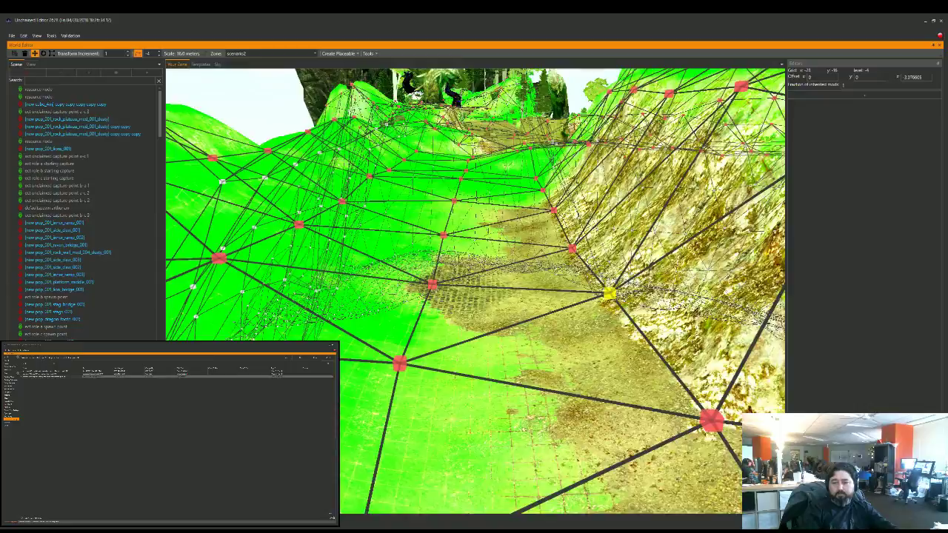
Step: Slightly raise two control points where the green ground meets the dirt patch near the stone ruin
{"action": "key", "text": "w"}
{"action": "key", "text": "w"}
{"action": "key", "text": "w"}
{"action": "key", "text": "a"}
{"action": "key", "text": "s"}
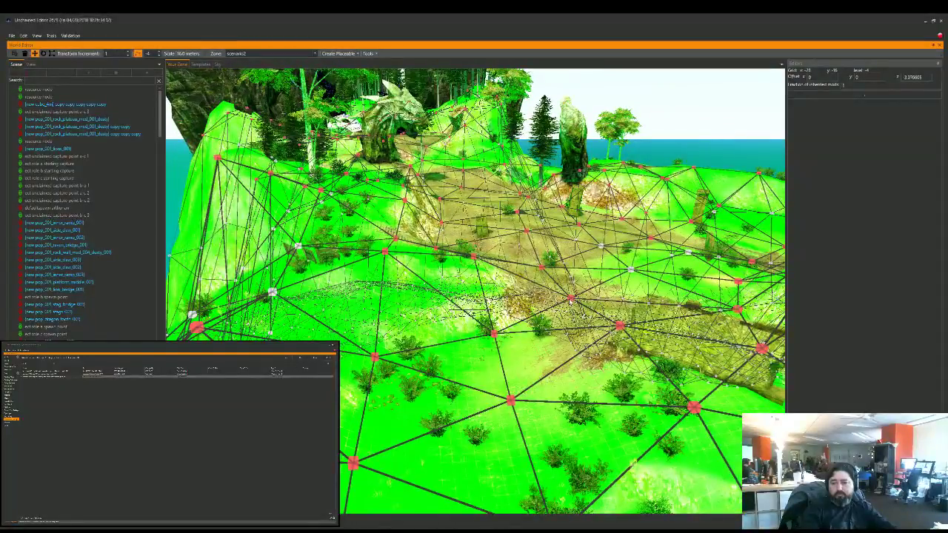
{"action": "left_click", "coordinate": [570, 294]}
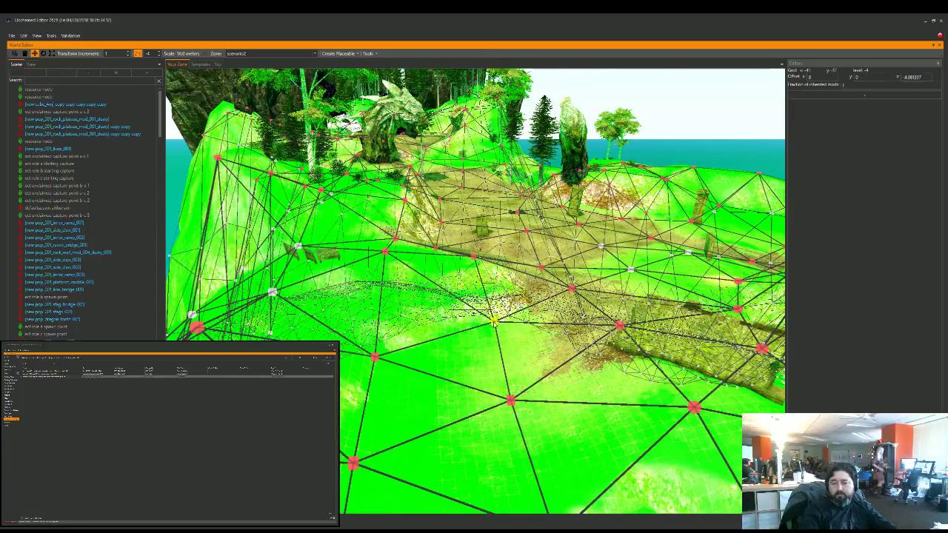
{"action": "left_click", "coordinate": [494, 334]}
{"action": "key", "text": "s"}
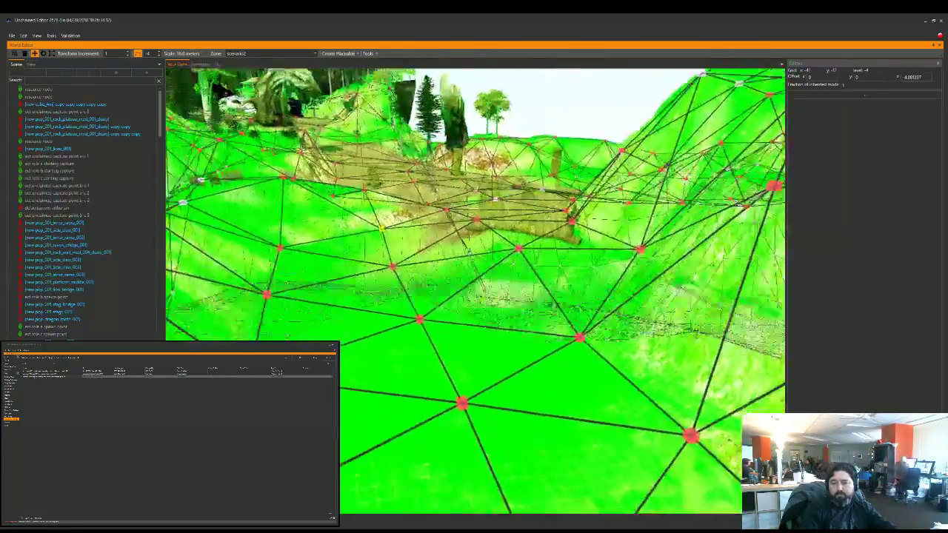
Step: Lower the control point at the end of the stone ruin and the one on the ground at its other side
{"action": "key", "text": "d"}
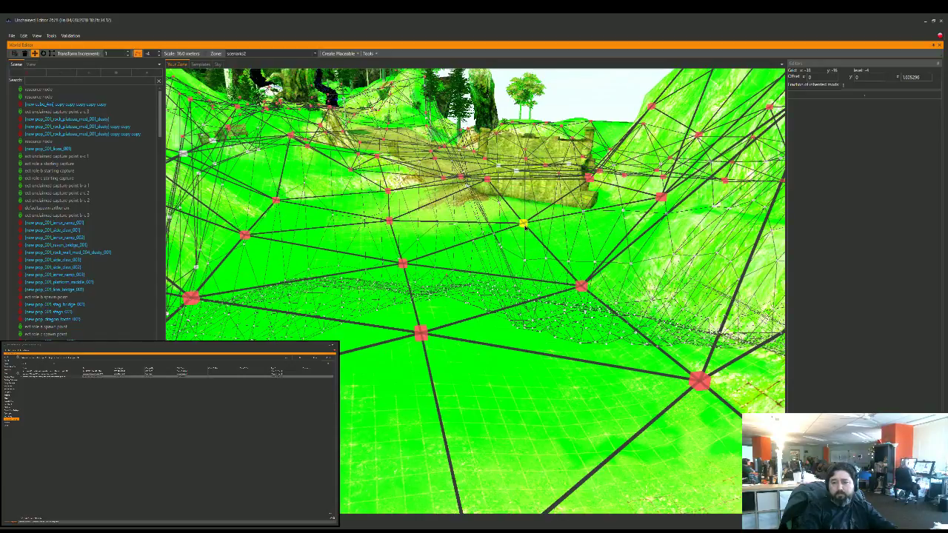
{"action": "key", "text": "w"}
{"action": "key", "text": "d"}
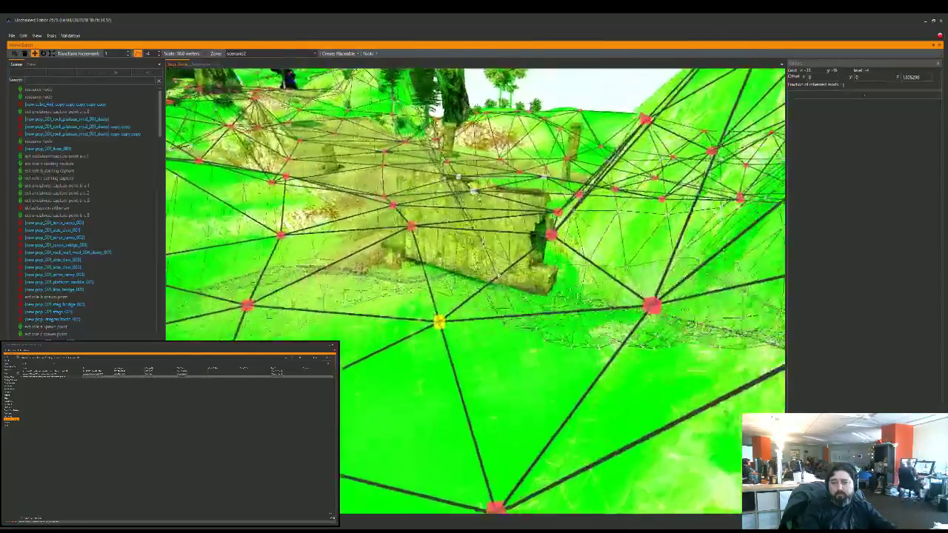
{"action": "left_click_drag", "start_coordinate": [556, 242], "coordinate": [555, 256]}
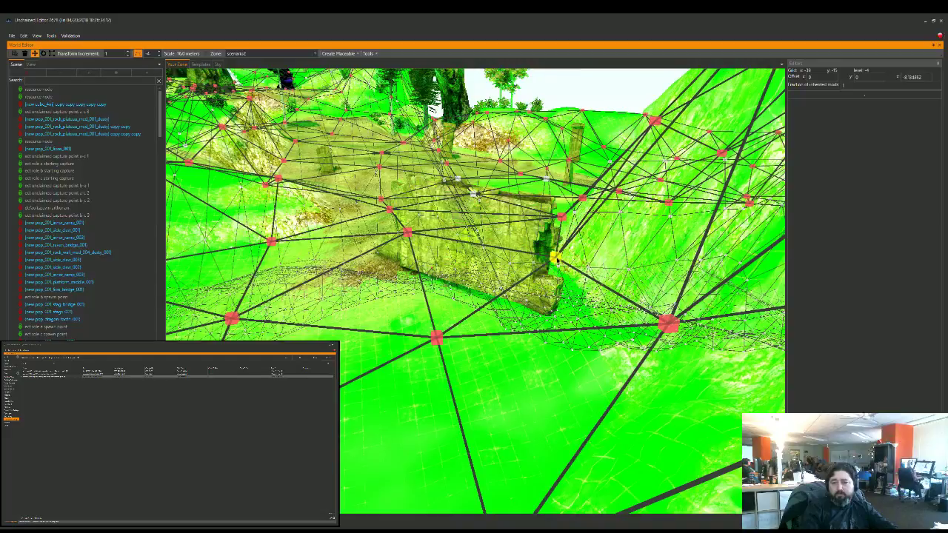
{"action": "left_click_drag", "start_coordinate": [408, 238], "coordinate": [408, 257]}
Step: Adjust the height of the control point in the dirt path just beyond the stone ruin
{"action": "key", "text": "a"}
{"action": "key", "text": "w"}
{"action": "key", "text": "a"}
{"action": "key", "text": "space"}
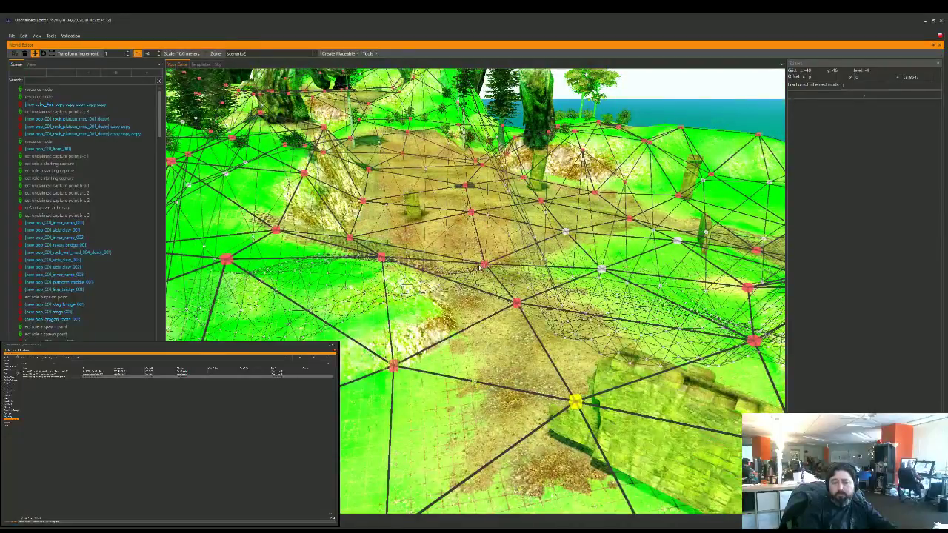
{"action": "left_click", "coordinate": [511, 301]}
{"action": "left_click_drag", "start_coordinate": [503, 306], "coordinate": [484, 305]}
{"action": "right_click_drag", "start_coordinate": [474, 330], "coordinate": [484, 324]}
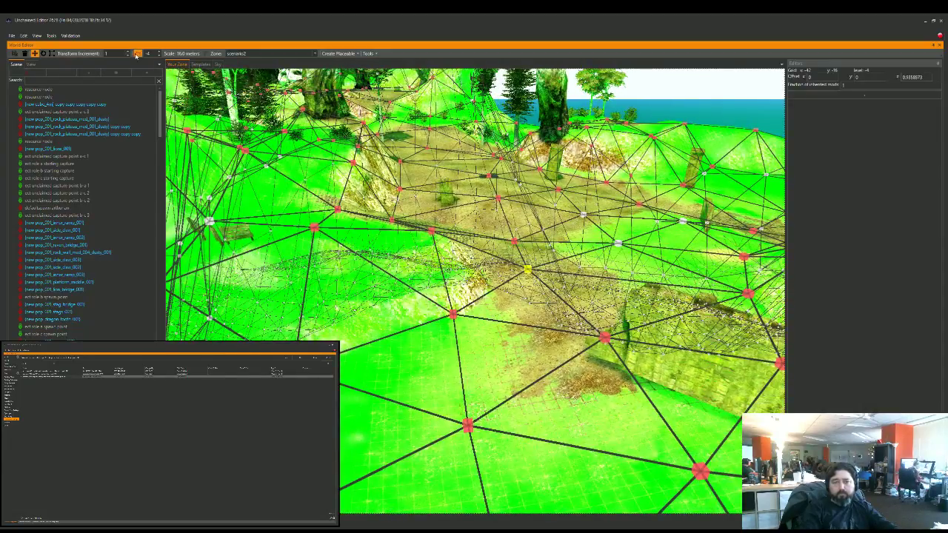
Step: Hide the terrain grid and examine the reshaped ground and forest path from farther back
{"action": "left_click", "coordinate": [34, 53]}
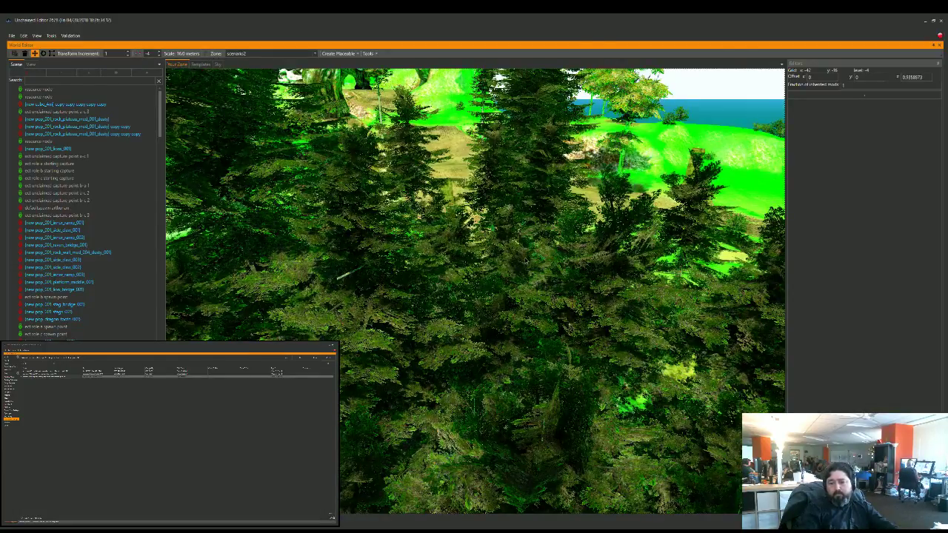
{"action": "key", "text": "s"}
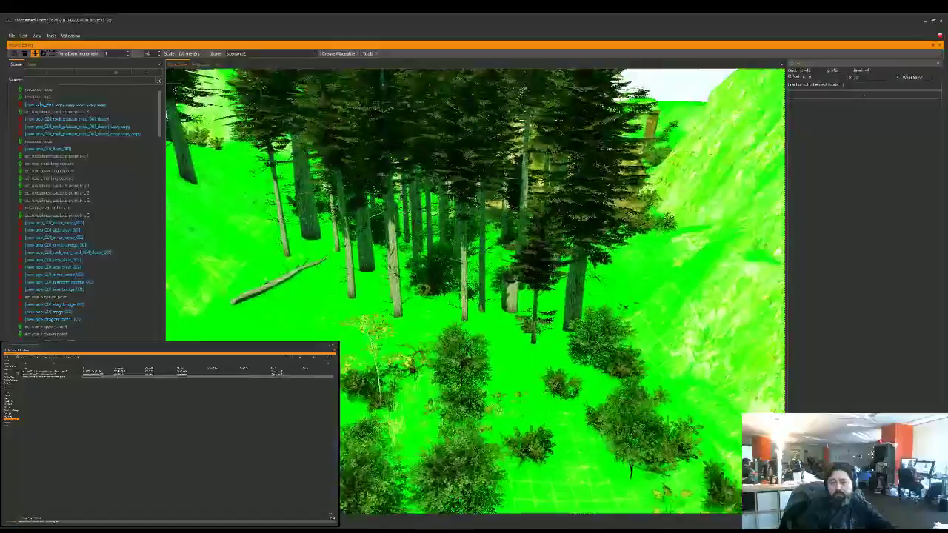
{"action": "key", "text": "s"}
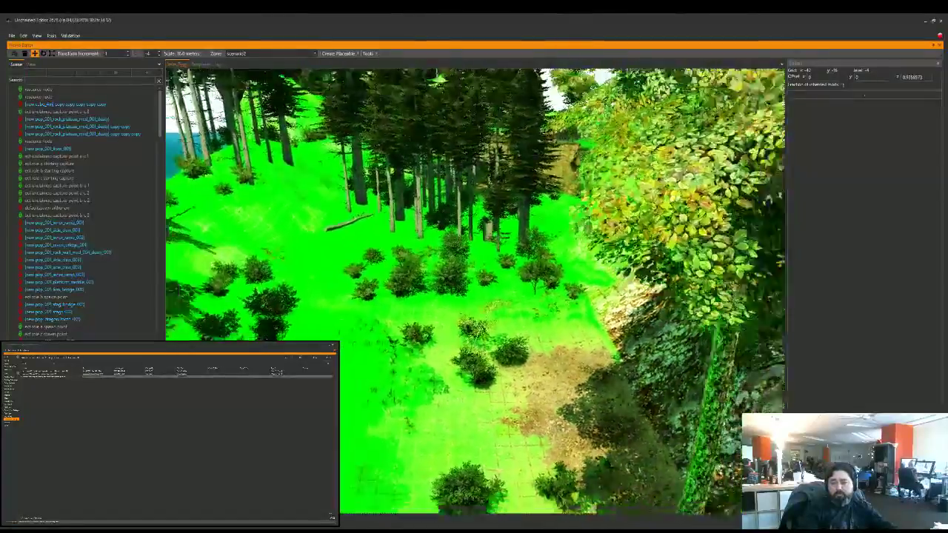
{"action": "key", "text": "s"}
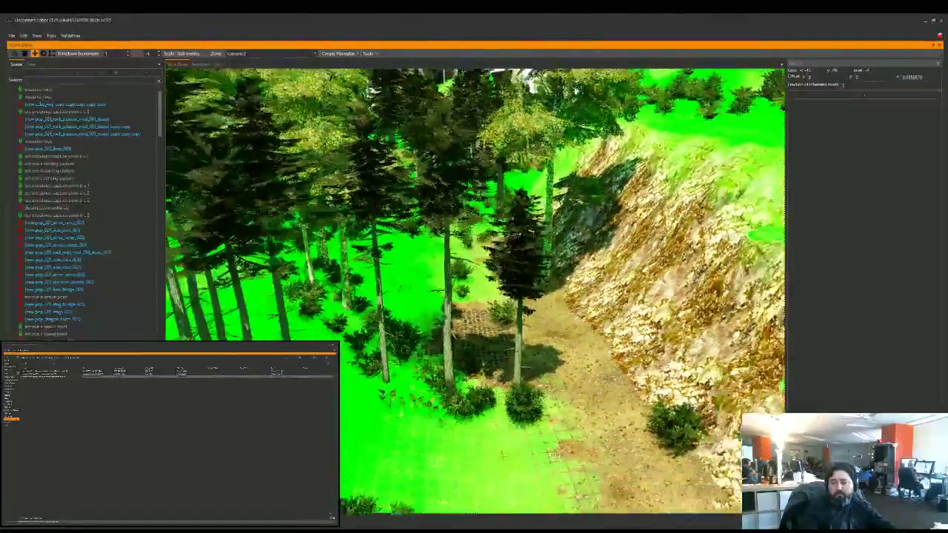
{"action": "scroll", "coordinate": [475, 290], "scroll_direction": "down", "scroll_amount": 6}
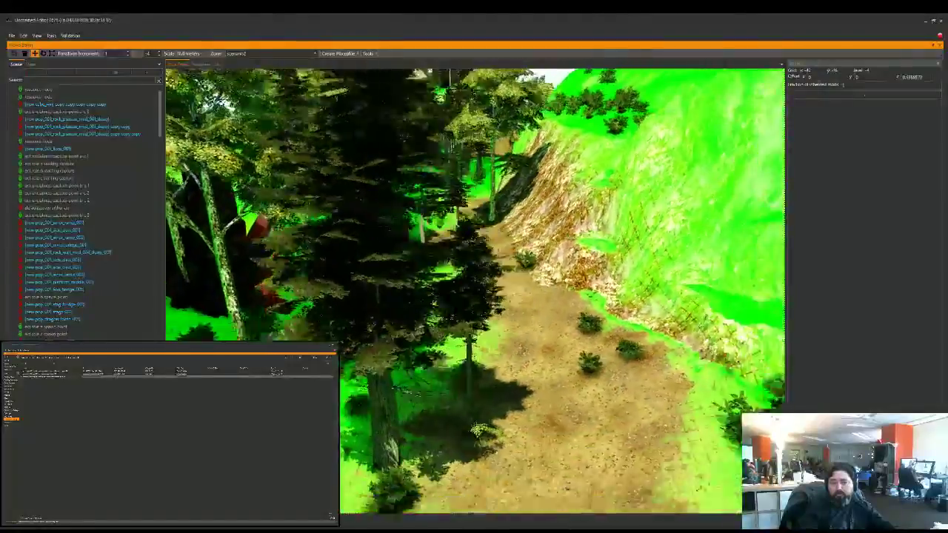
{"action": "key", "text": "s"}
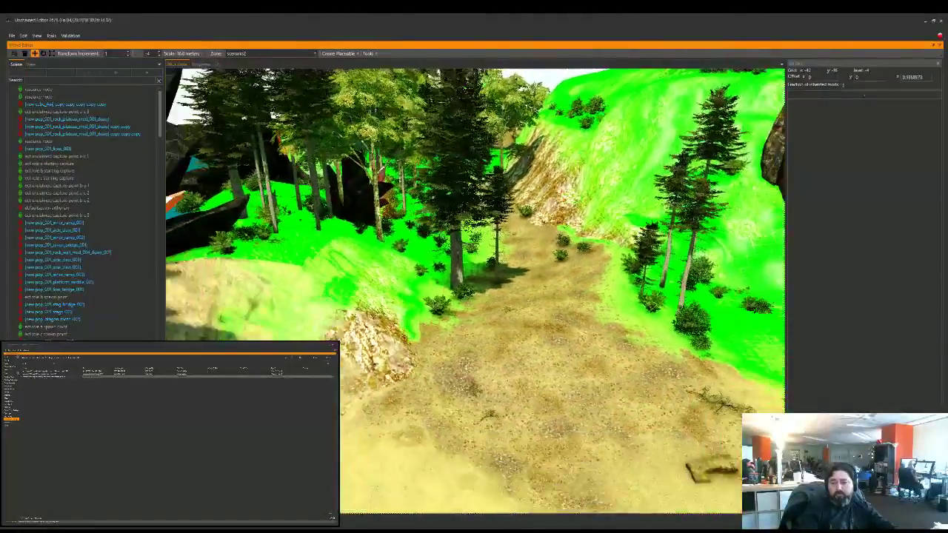
Step: Show the terrain grid again and raise three control points along the green edge of the dirt path behind the tree trunk
{"action": "scroll", "coordinate": [534, 265], "scroll_direction": "up", "scroll_amount": 6}
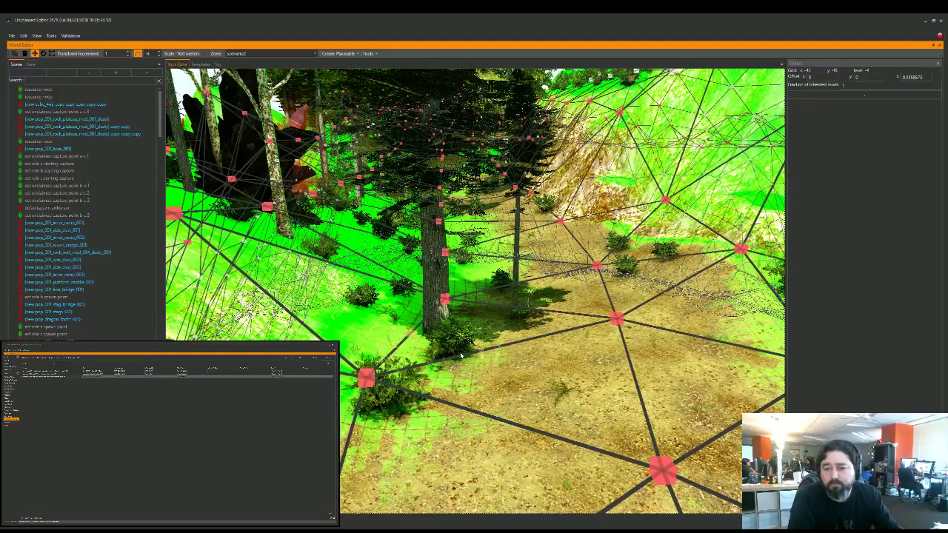
{"action": "mouse_move", "coordinate": [444, 300]}
{"action": "left_mouse_down"}
{"action": "mouse_move", "coordinate": [412, 295]}
{"action": "mouse_move", "coordinate": [411, 286]}
{"action": "left_mouse_up"}
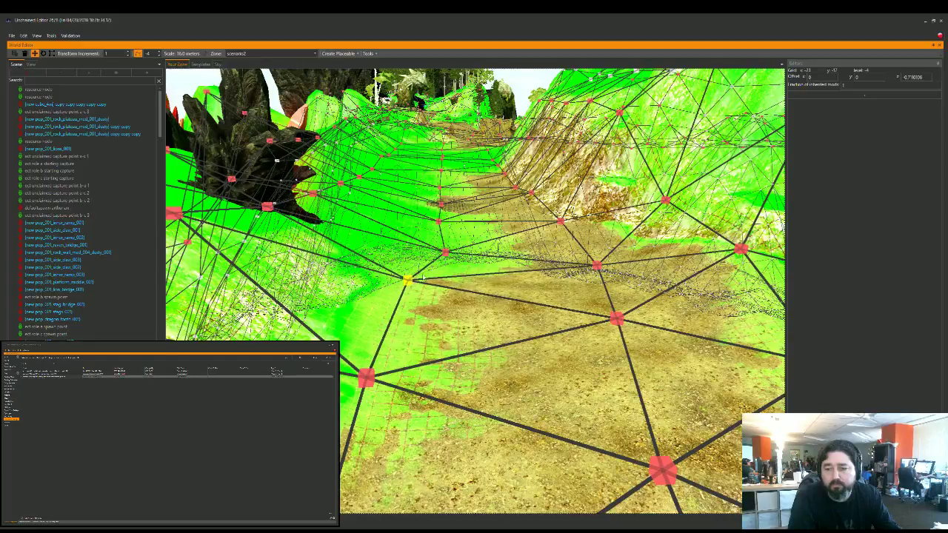
{"action": "left_click_drag", "start_coordinate": [445, 253], "coordinate": [439, 215]}
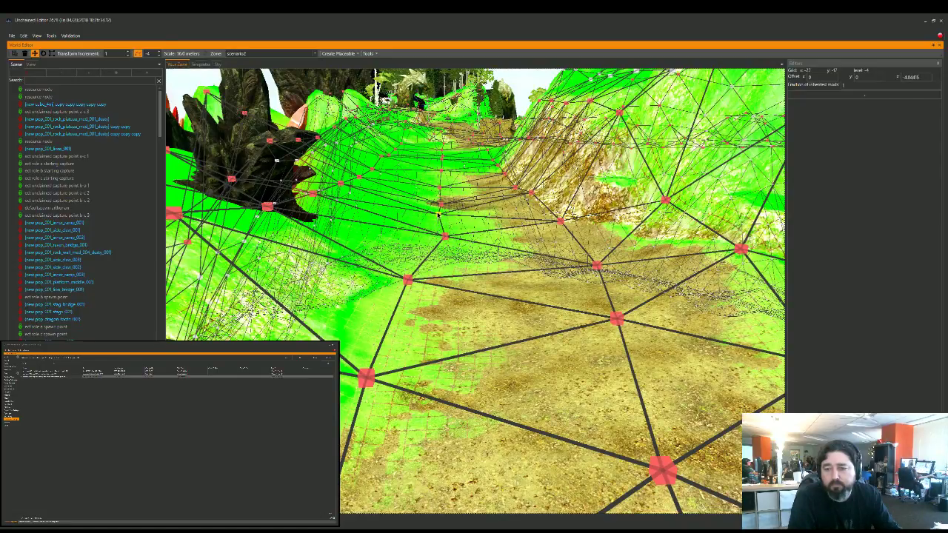
Step: Raise control points on the green slope beside and beyond the cobblestone patch to smooth the ground
{"action": "right_click_drag", "start_coordinate": [524, 296], "coordinate": [485, 241]}
{"action": "right_click_drag", "start_coordinate": [459, 291], "coordinate": [450, 257]}
{"action": "left_click_drag", "start_coordinate": [450, 257], "coordinate": [450, 250]}
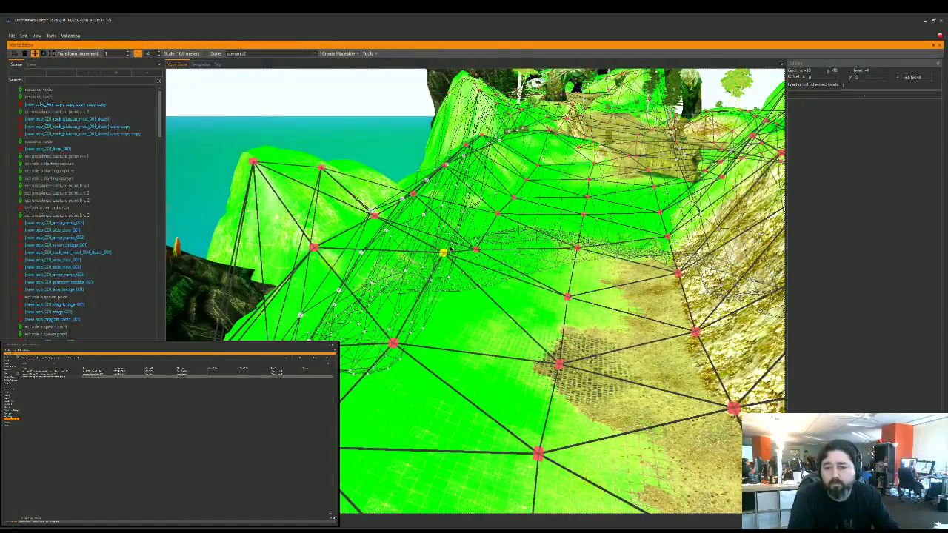
{"action": "right_click_drag", "start_coordinate": [494, 301], "coordinate": [527, 270]}
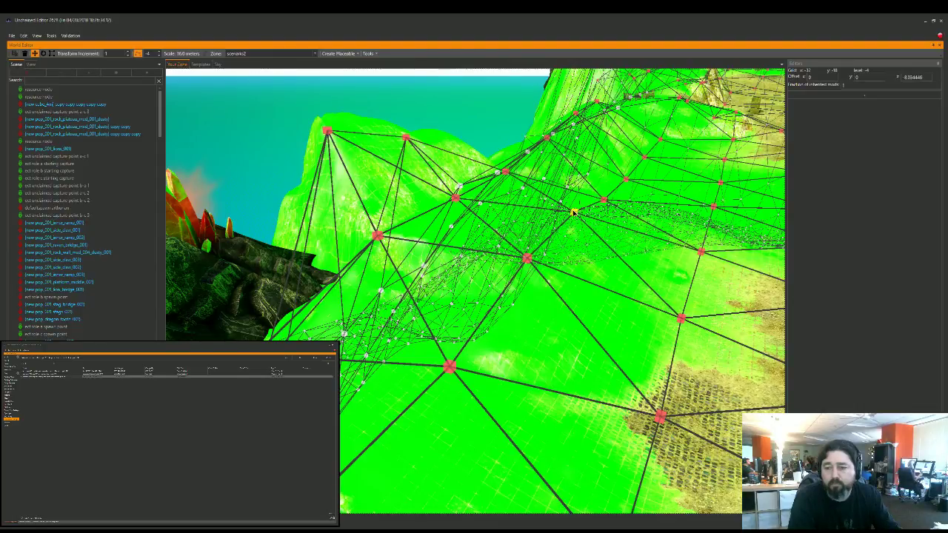
{"action": "right_click_drag", "start_coordinate": [575, 213], "coordinate": [531, 284]}
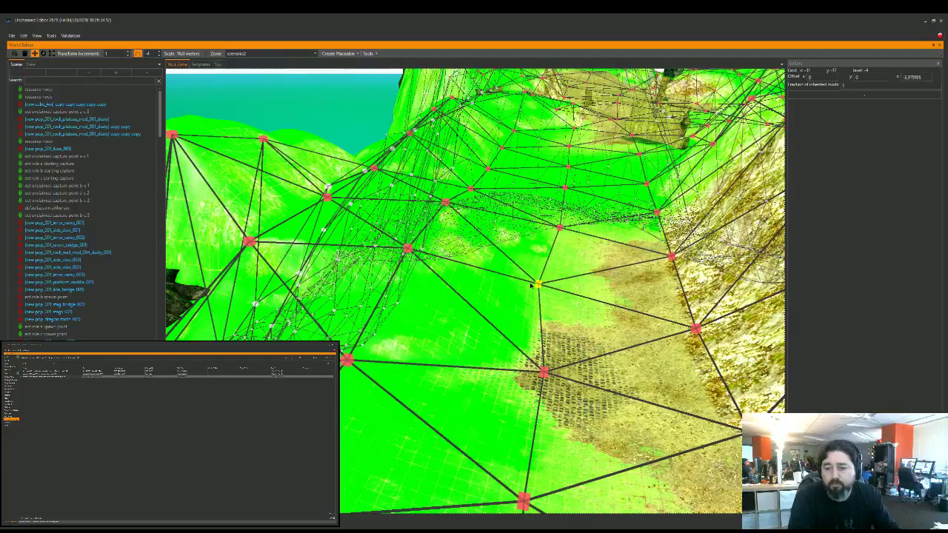
Step: Adjust the control point at the edge of the cobblestone patch and shift the one atop the rocky ridge toward the dirt path
{"action": "left_click", "coordinate": [544, 371]}
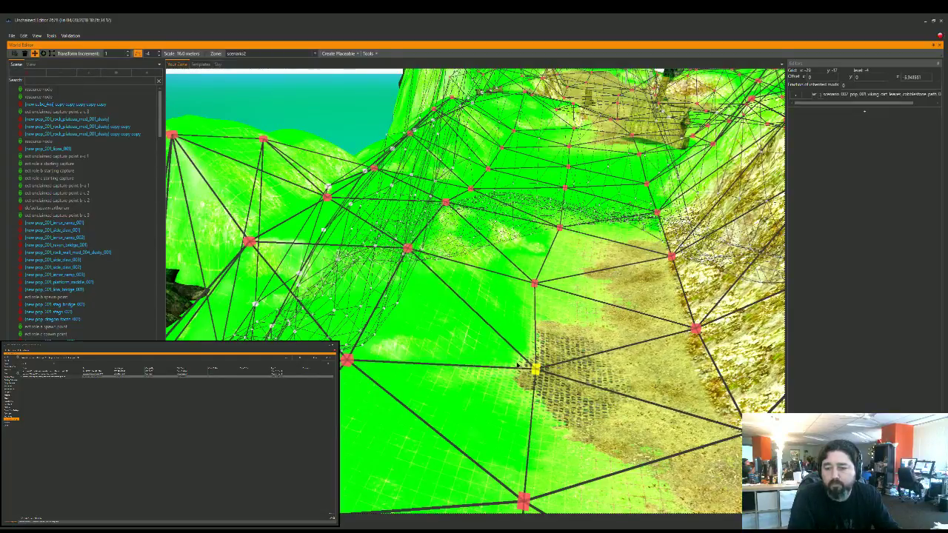
{"action": "right_click_drag", "start_coordinate": [548, 339], "coordinate": [585, 336]}
{"action": "left_click", "coordinate": [593, 227]}
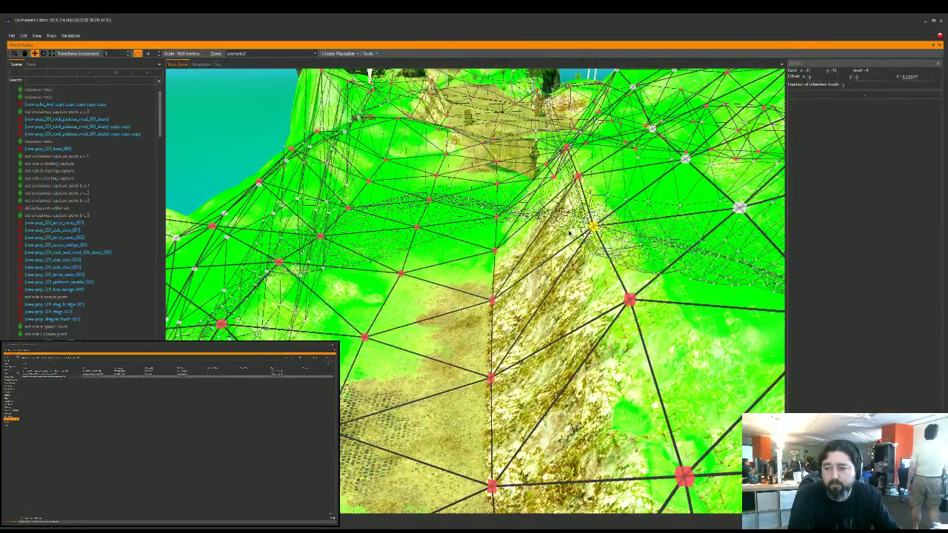
{"action": "left_click_drag", "start_coordinate": [593, 228], "coordinate": [568, 230]}
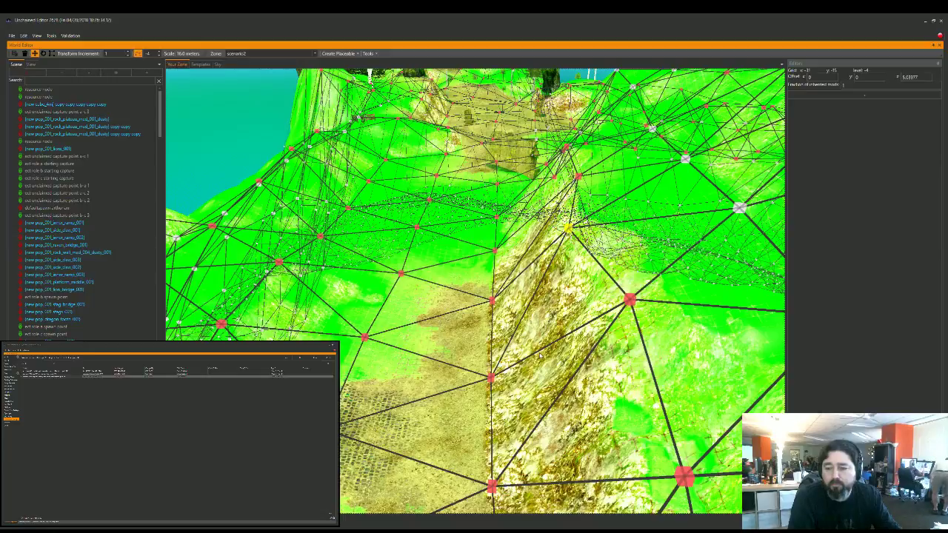
Step: Add the viking dirt leaves cobblestone path mod to two neighbouring control points on the bright green ground beyond the dirt path
{"action": "right_click_drag", "start_coordinate": [656, 406], "coordinate": [540, 355]}
{"action": "key", "text": "w"}
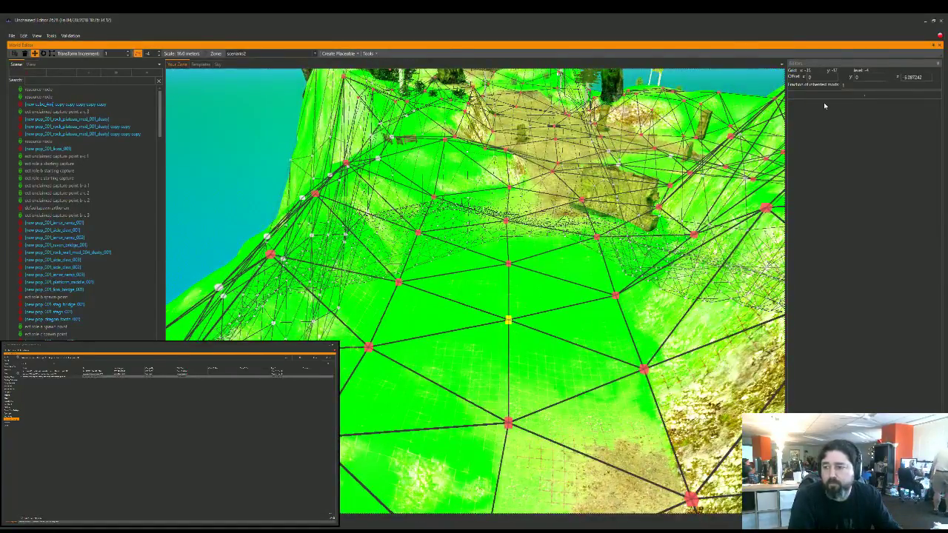
{"action": "left_click", "coordinate": [814, 96]}
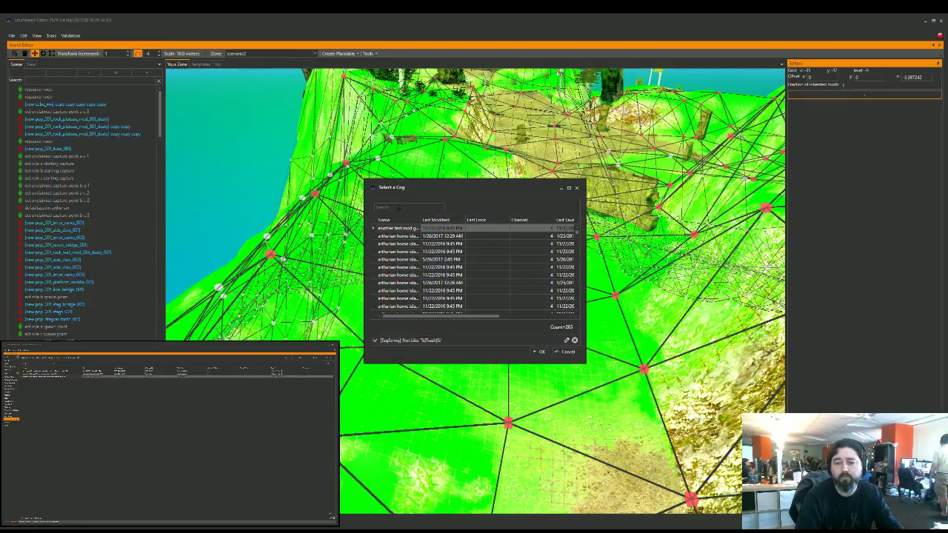
{"action": "double_click", "coordinate": [396, 253]}
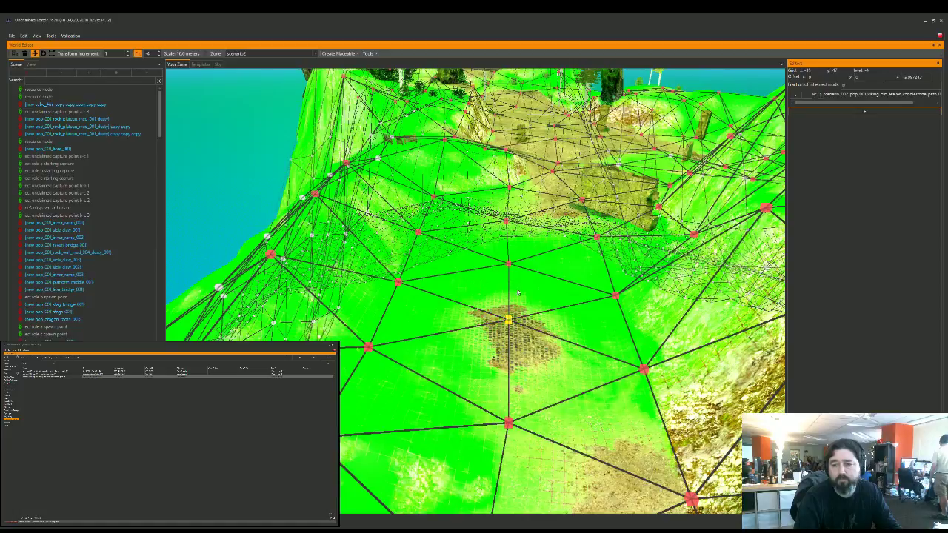
{"action": "left_click", "coordinate": [844, 95]}
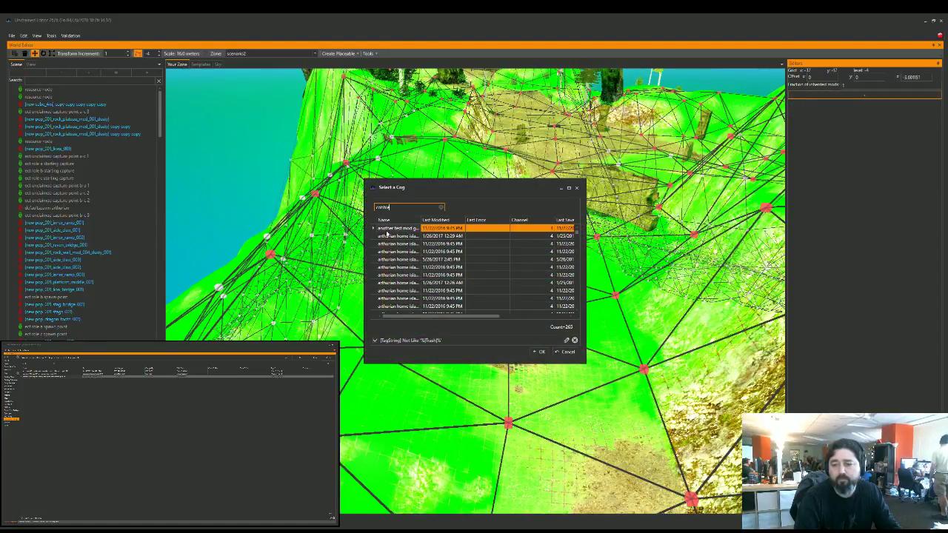
{"action": "left_click", "coordinate": [397, 252]}
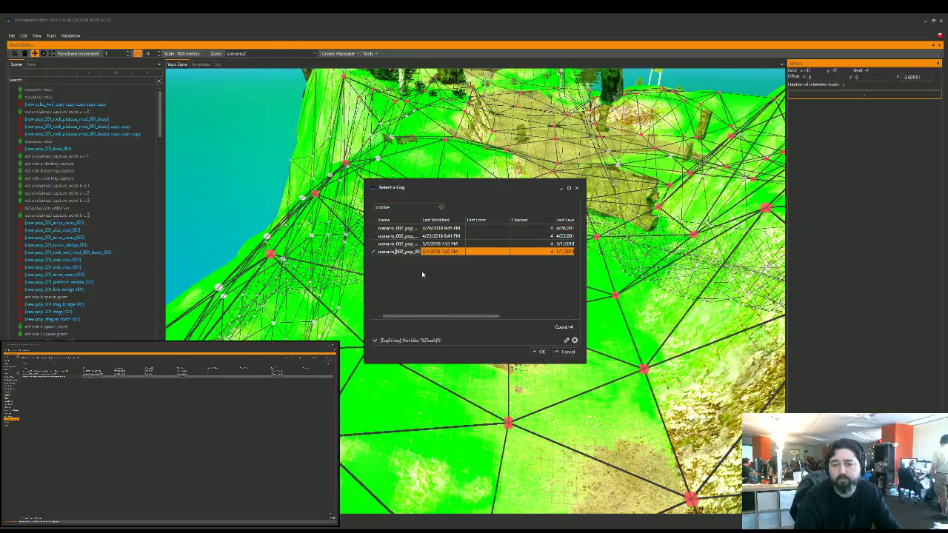
{"action": "left_click", "coordinate": [539, 352]}
Step: Add the corner open ground mod to the control point between the green ground and the rocky slope
{"action": "left_click", "coordinate": [618, 296]}
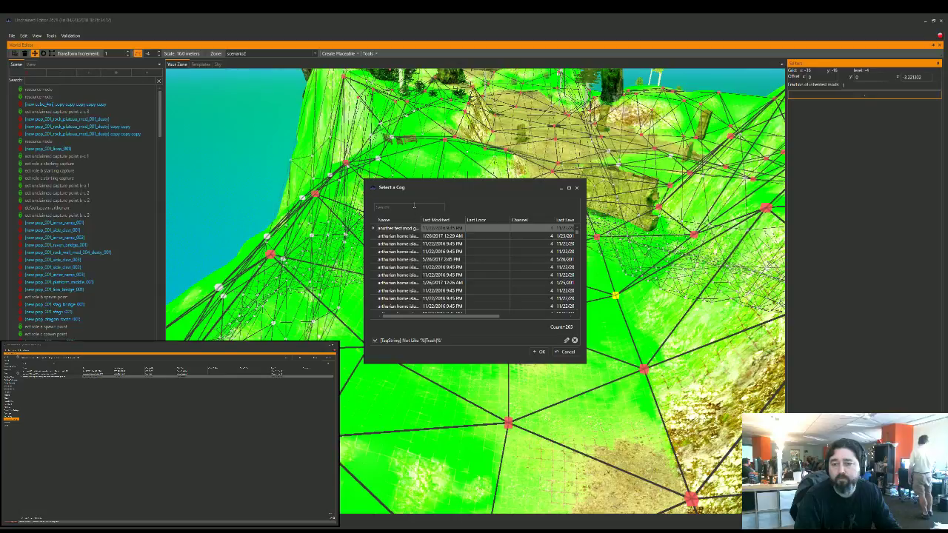
{"action": "left_click", "coordinate": [414, 207]}
{"action": "type", "text": "open"}
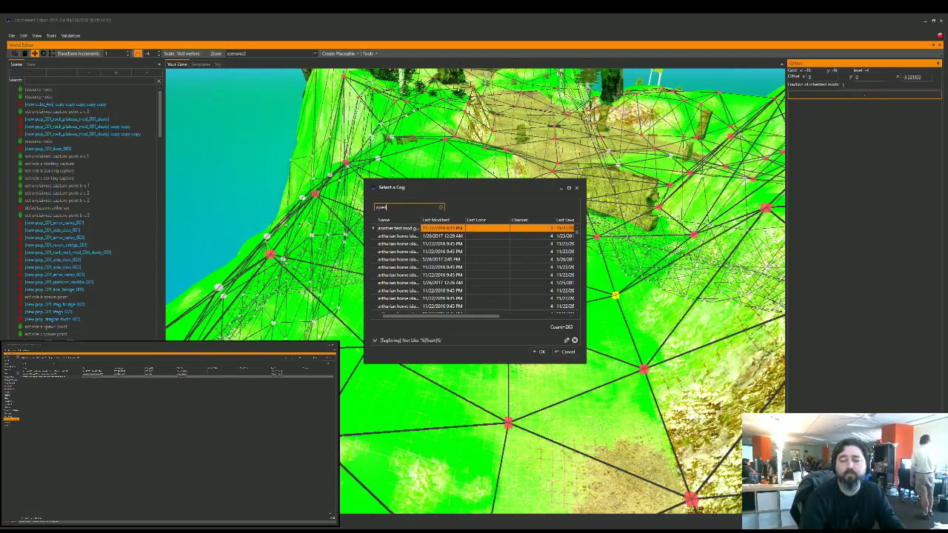
{"action": "left_click", "coordinate": [541, 352]}
Step: Add the viking dirt leaves cobblestone path mod to the control point at the foot of the rocky slope beyond the ruin wall
{"action": "key", "text": "w"}
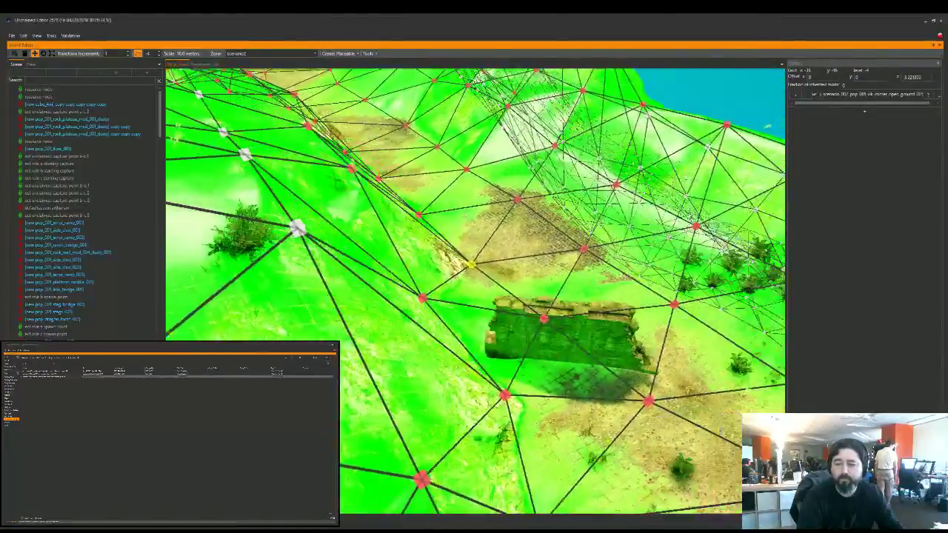
{"action": "right_click_drag", "start_coordinate": [542, 320], "coordinate": [542, 321]}
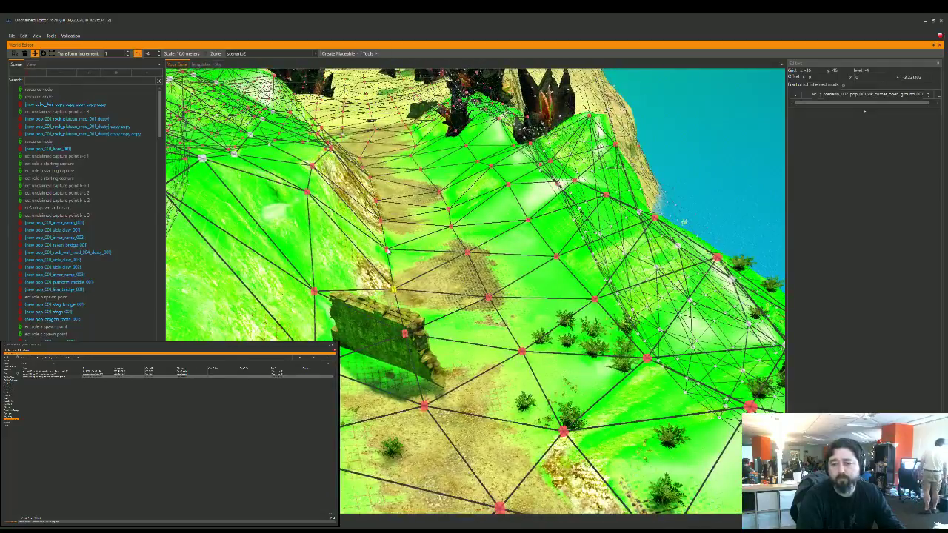
{"action": "left_click", "coordinate": [387, 250]}
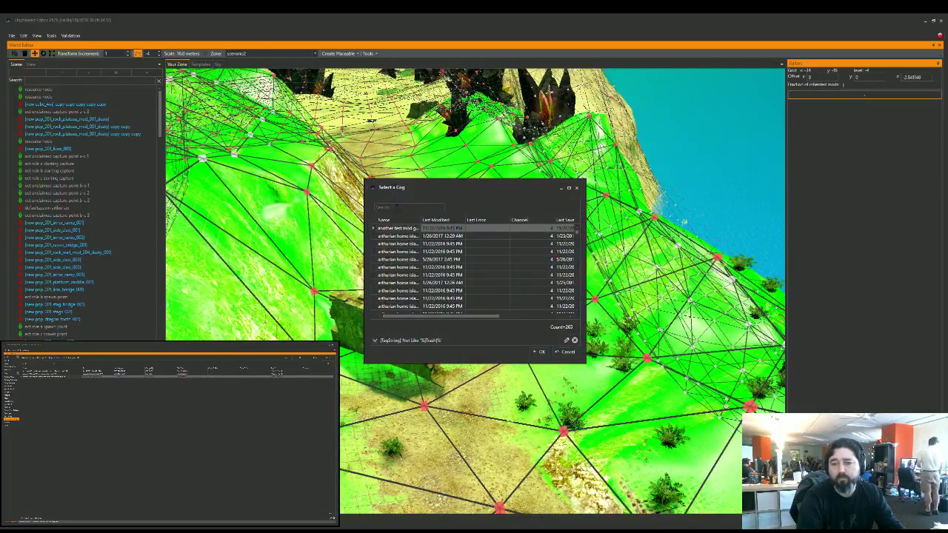
{"action": "left_click", "coordinate": [397, 206]}
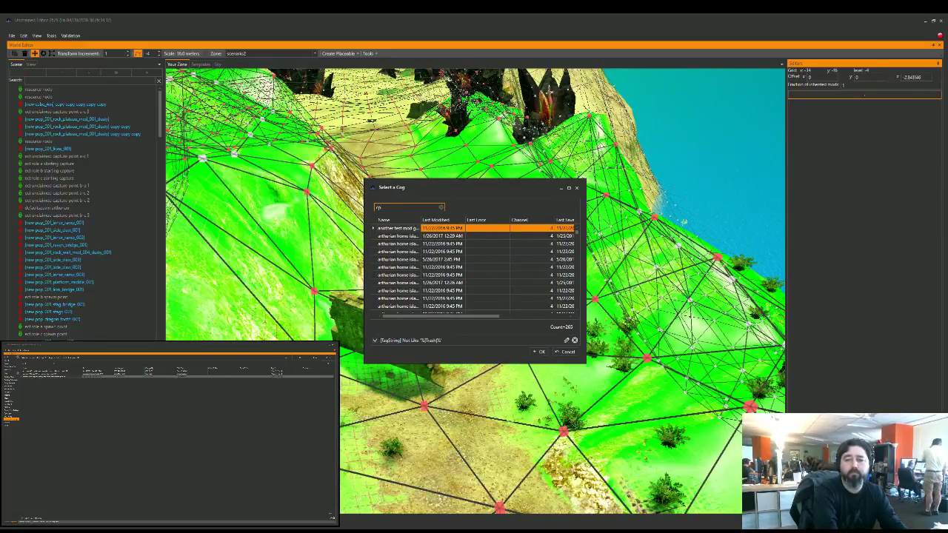
{"action": "type", "text": "cobbl"}
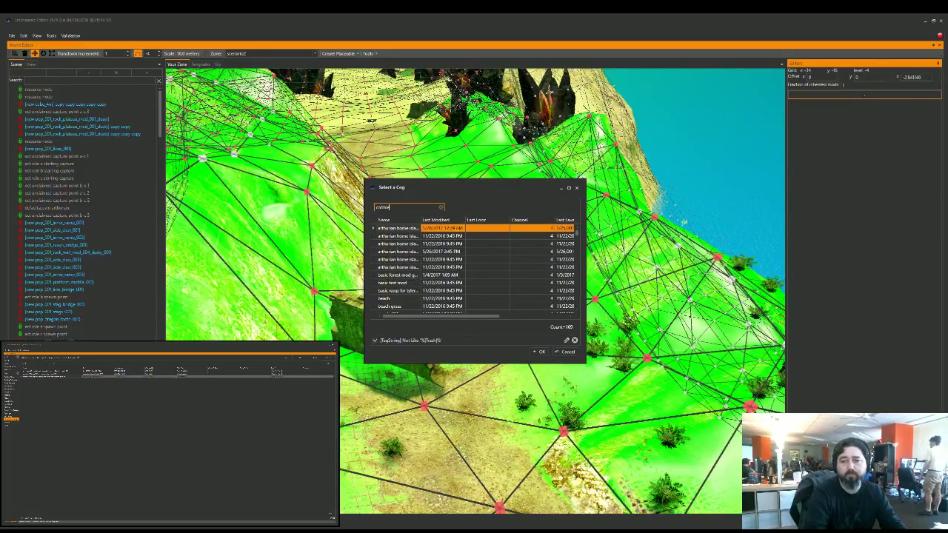
{"action": "left_click", "coordinate": [408, 252]}
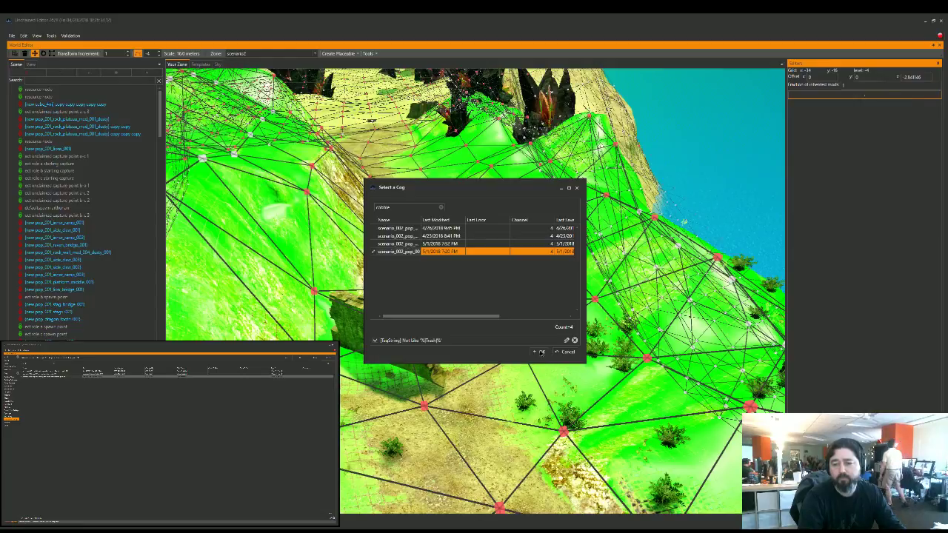
{"action": "left_click", "coordinate": [541, 353]}
Step: Hide the terrain grid to view the ruin wall and the forest path with trees
{"action": "left_click", "coordinate": [466, 287]}
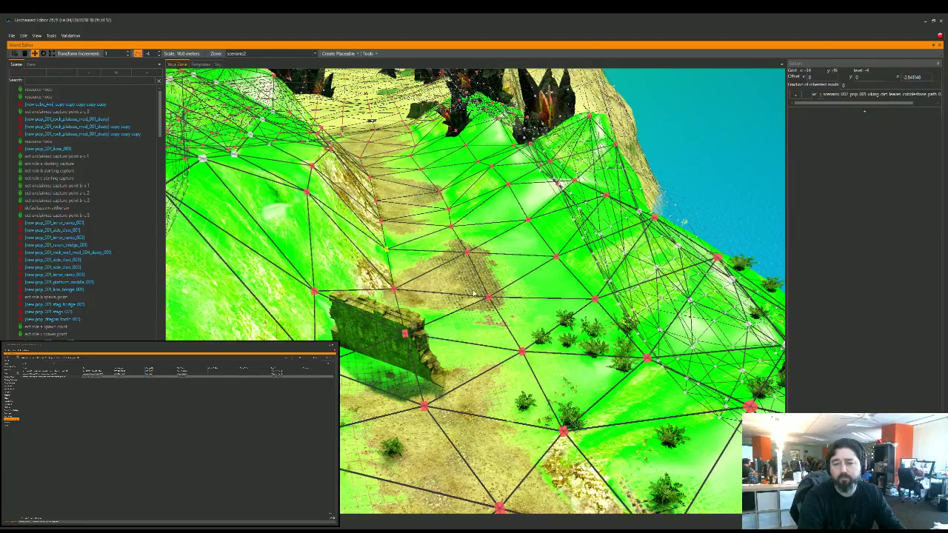
{"action": "right_click_drag", "start_coordinate": [467, 287], "coordinate": [444, 257]}
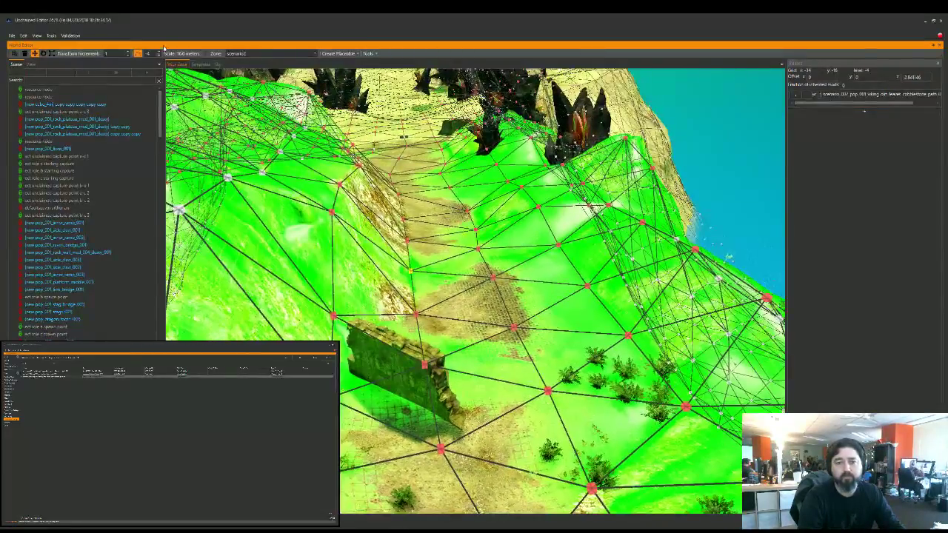
{"action": "left_click", "coordinate": [32, 55]}
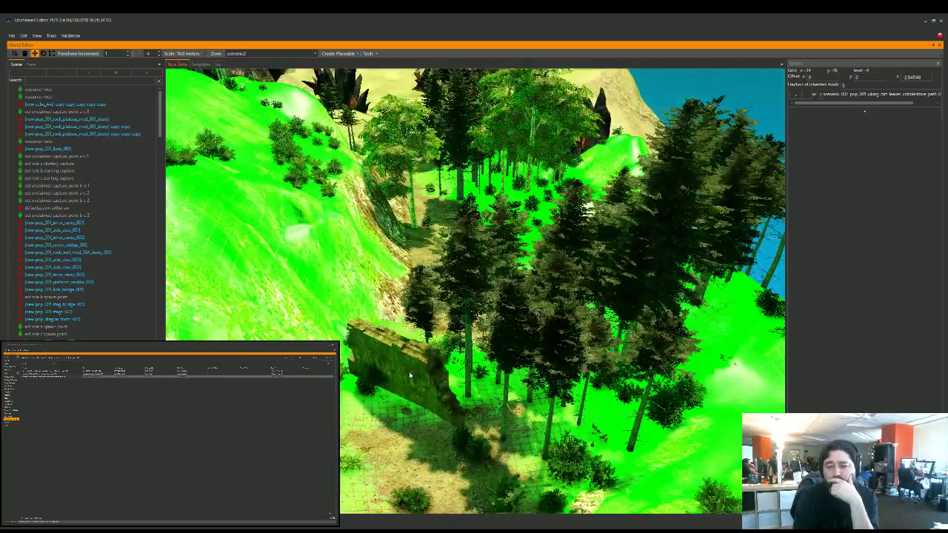
Step: Search the scene objects for "ruin", find the wall standing by the forest path in the results and unlock it
{"action": "left_click", "coordinate": [82, 80]}
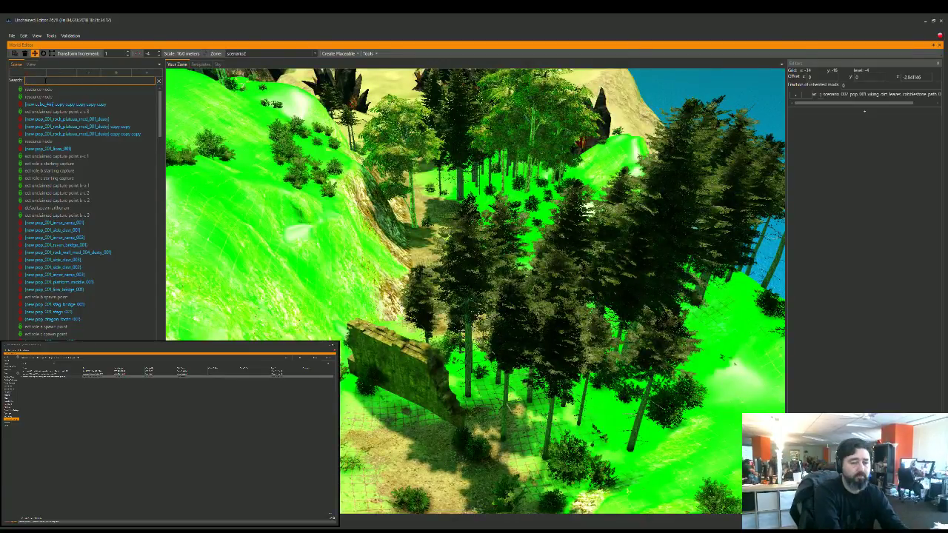
{"action": "type", "text": "ruin"}
{"action": "left_click", "coordinate": [34, 89]}
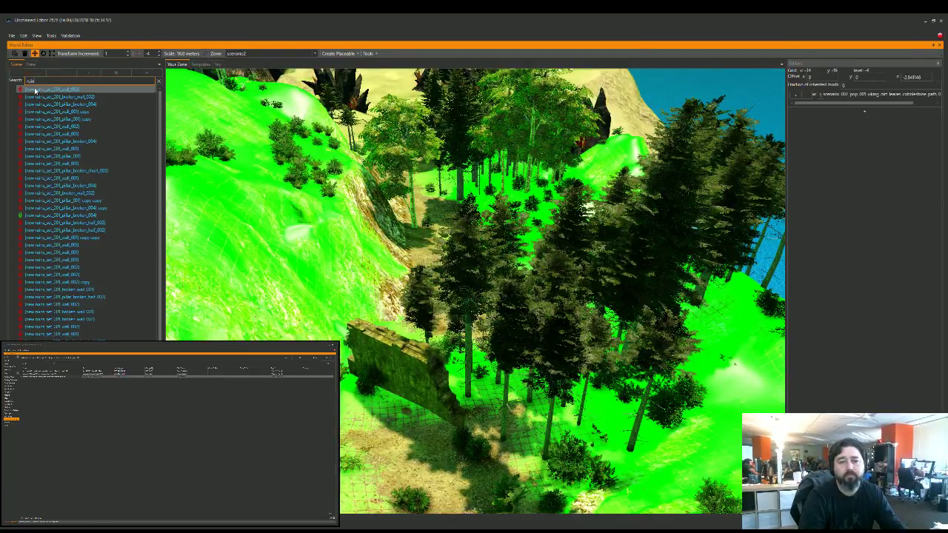
{"action": "key", "text": "Down"}
{"action": "key", "text": "Down"}
{"action": "key", "text": "Down"}
{"action": "key", "text": "Down"}
{"action": "key", "text": "Down"}
{"action": "key", "text": "Down"}
{"action": "key", "text": "Down"}
{"action": "key", "text": "Down"}
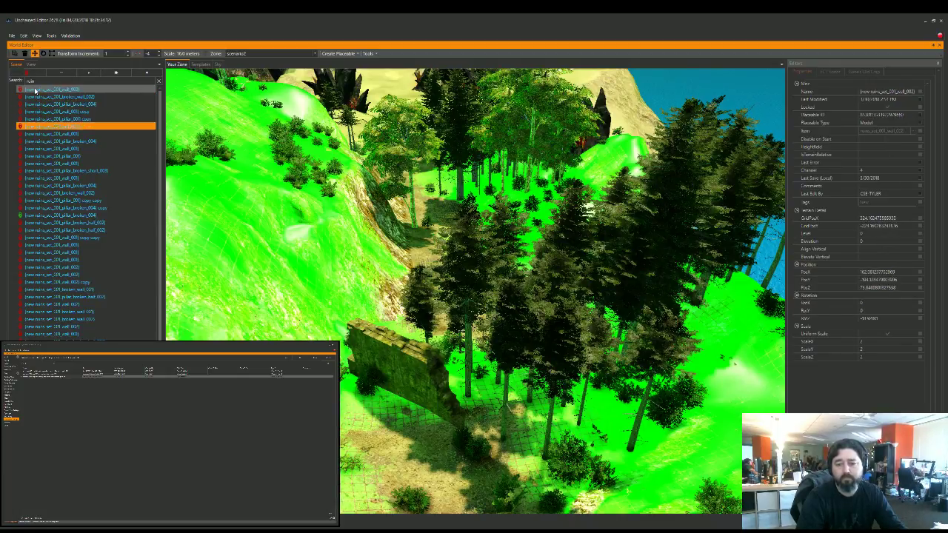
{"action": "key", "text": "Down"}
{"action": "key", "text": "Down"}
{"action": "key", "text": "Down"}
{"action": "key", "text": "Down"}
{"action": "key", "text": "Down"}
{"action": "key", "text": "Down"}
{"action": "key", "text": "Down"}
{"action": "key", "text": "Down"}
{"action": "key", "text": "Down"}
{"action": "key", "text": "Down"}
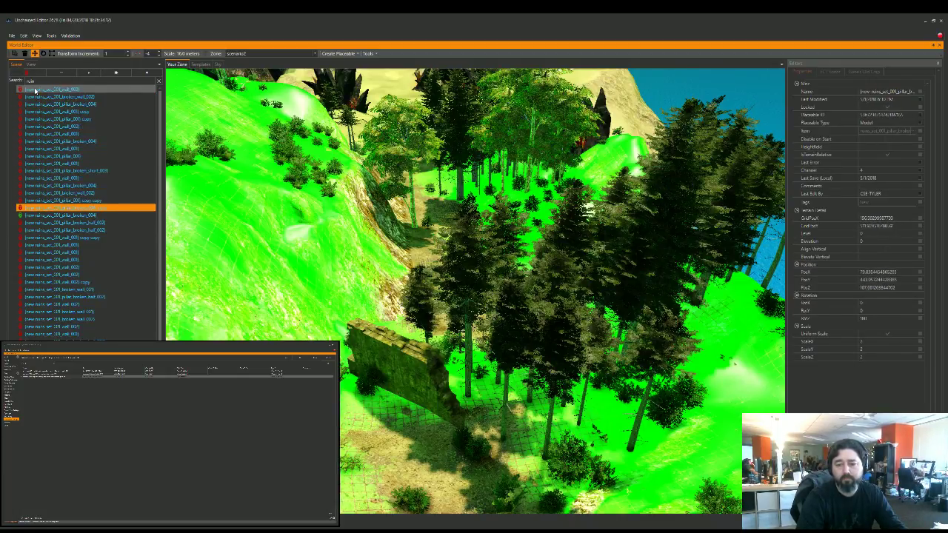
{"action": "key", "text": "Down"}
{"action": "key", "text": "Down"}
{"action": "key", "text": "Down"}
{"action": "key", "text": "Down"}
{"action": "key", "text": "Down"}
{"action": "key", "text": "Down"}
{"action": "key", "text": "Down"}
{"action": "key", "text": "Down"}
{"action": "key", "text": "Down"}
{"action": "key", "text": "Down"}
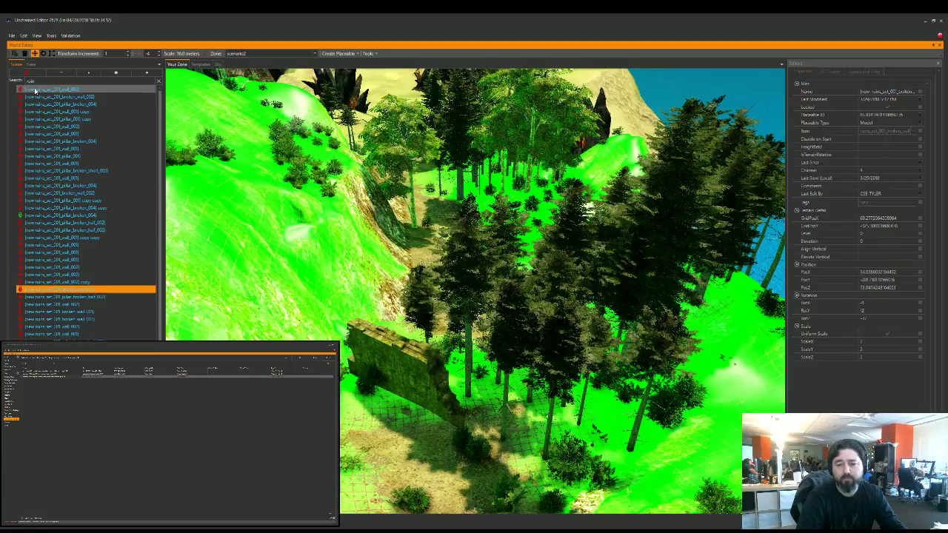
{"action": "key", "text": "Up"}
{"action": "key", "text": "Up"}
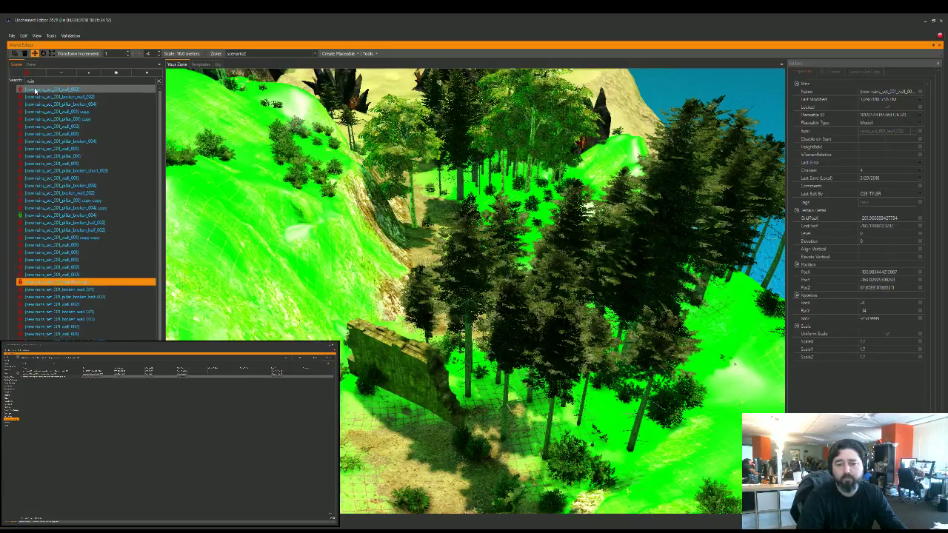
{"action": "key", "text": "Up"}
{"action": "left_click", "coordinate": [26, 72]}
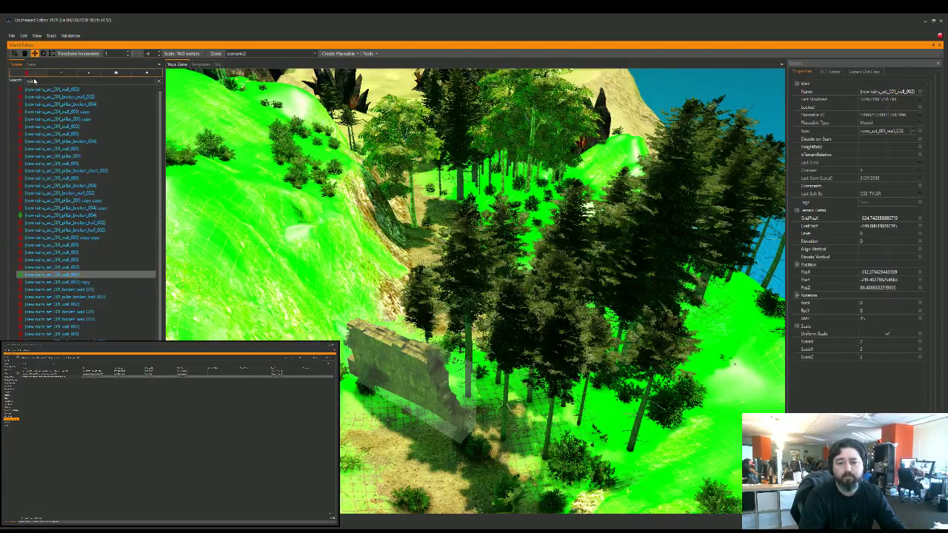
Step: Enable Elevate Vertical and IsTerrainRelative for the ruin wall, move it off the path toward the green slope and lock it again
{"action": "left_click", "coordinate": [887, 257]}
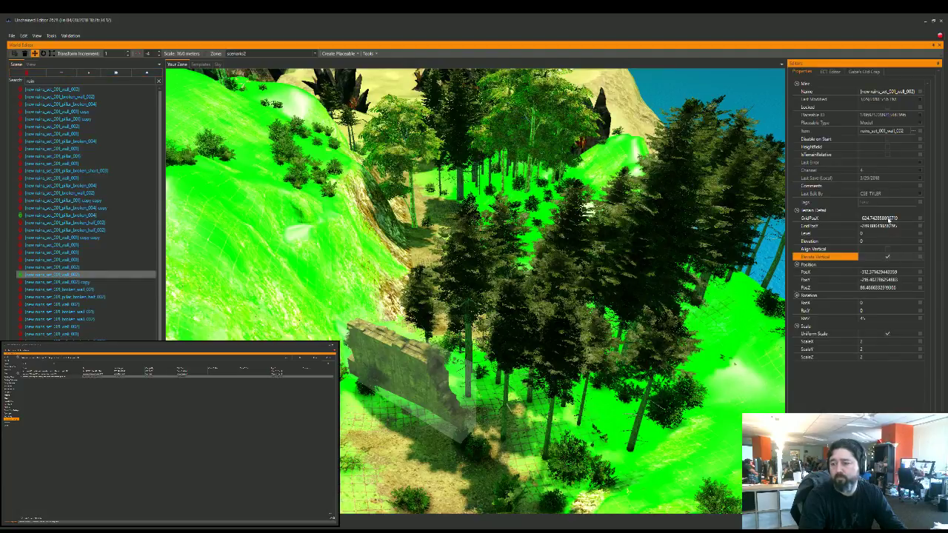
{"action": "left_click", "coordinate": [885, 156]}
{"action": "left_click", "coordinate": [888, 154]}
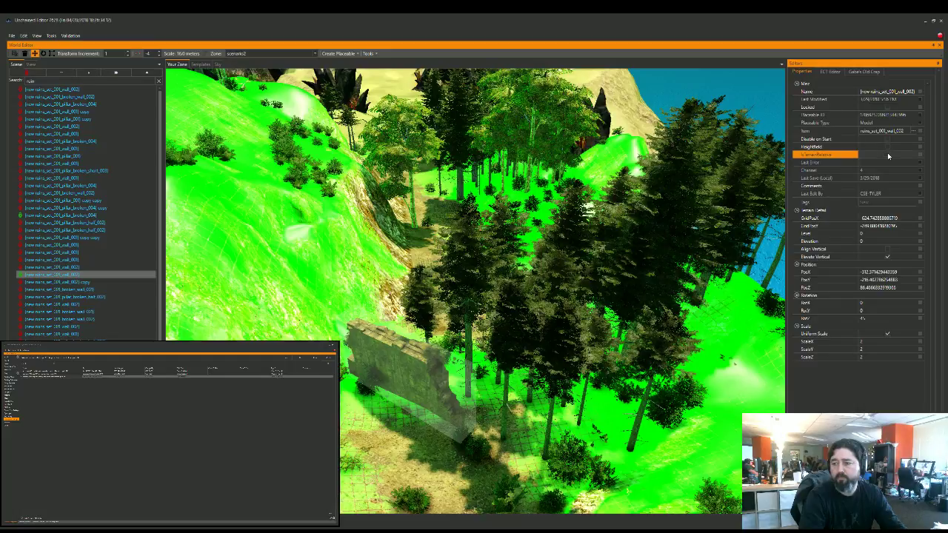
{"action": "left_click_drag", "start_coordinate": [402, 402], "coordinate": [356, 388]}
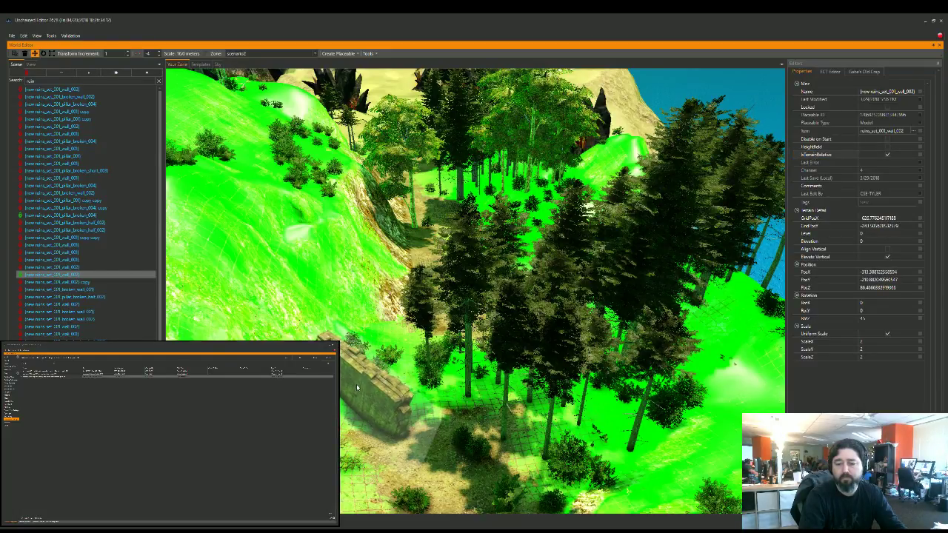
{"action": "left_click", "coordinate": [34, 75]}
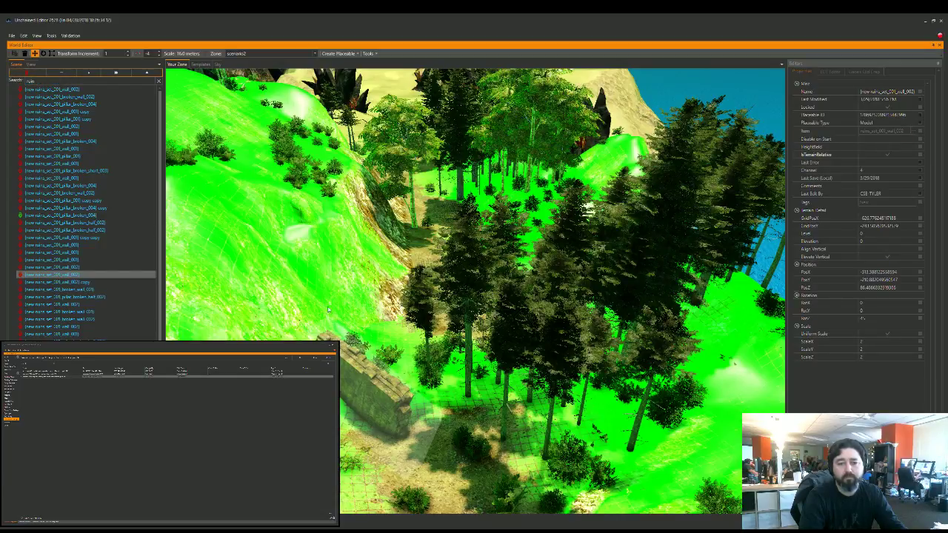
Step: Examine the moved ruin wall and the surrounding open ground from farther back, as far as the other cobblestone path
{"action": "key", "text": "s"}
{"action": "key", "text": "s"}
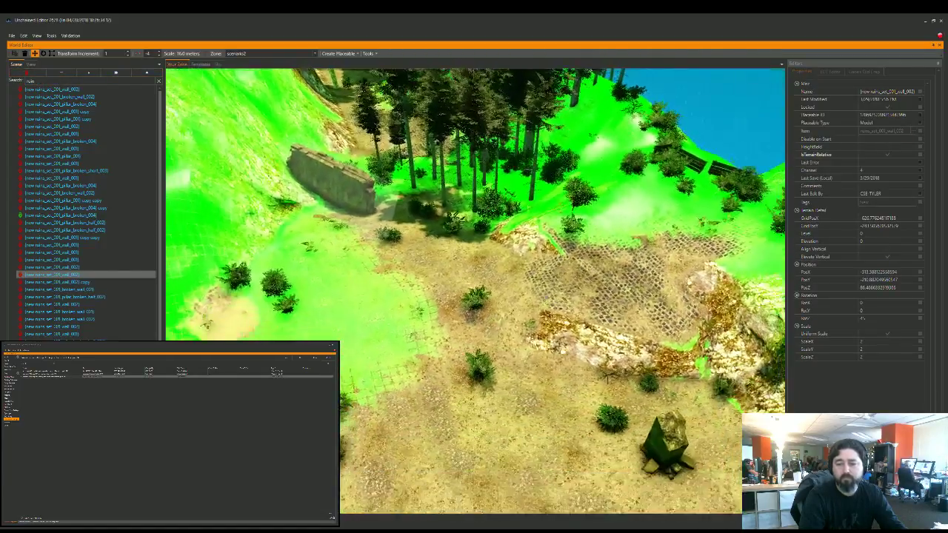
{"action": "key", "text": "s"}
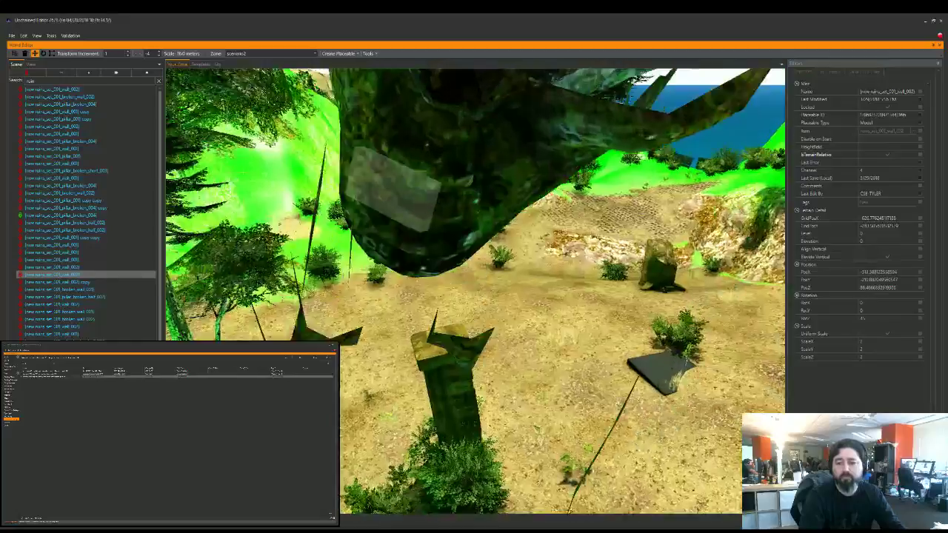
{"action": "key", "text": "s"}
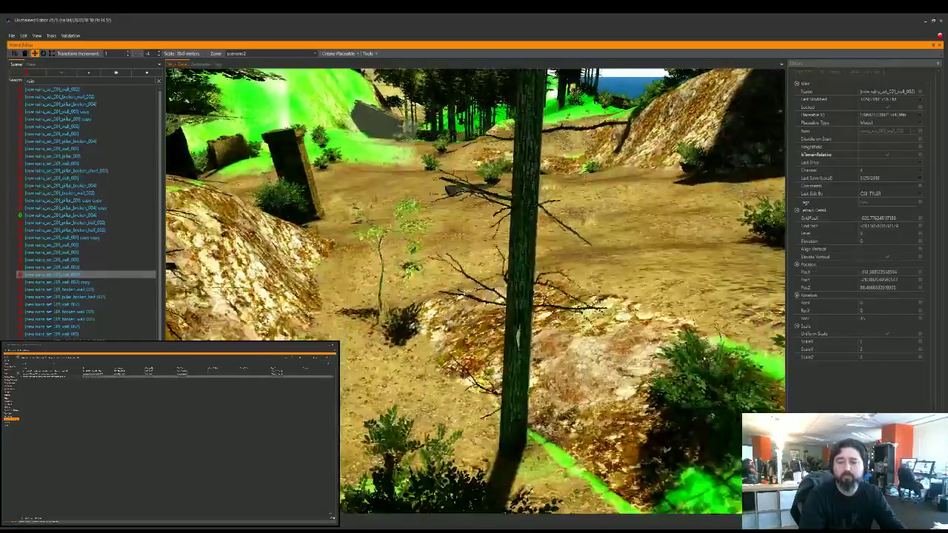
{"action": "key", "text": "s"}
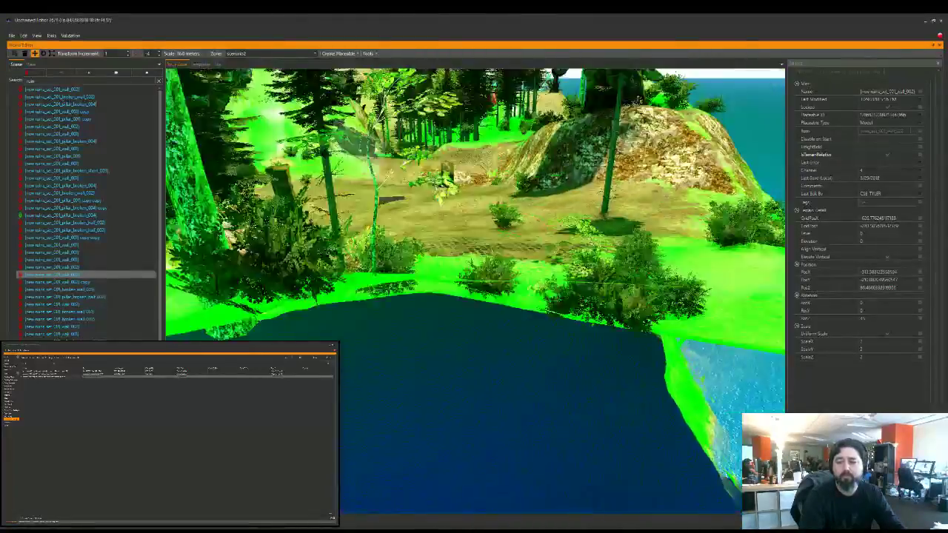
{"action": "key", "text": "w"}
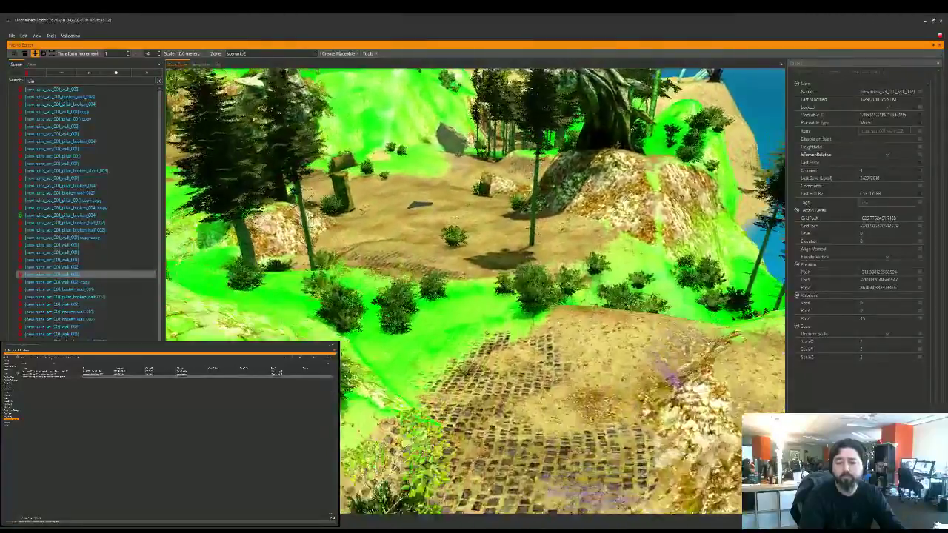
Step: Turn the terrain grid back on and bring the open ground between the ruin pillars and green slope into view
{"action": "key", "text": "w"}
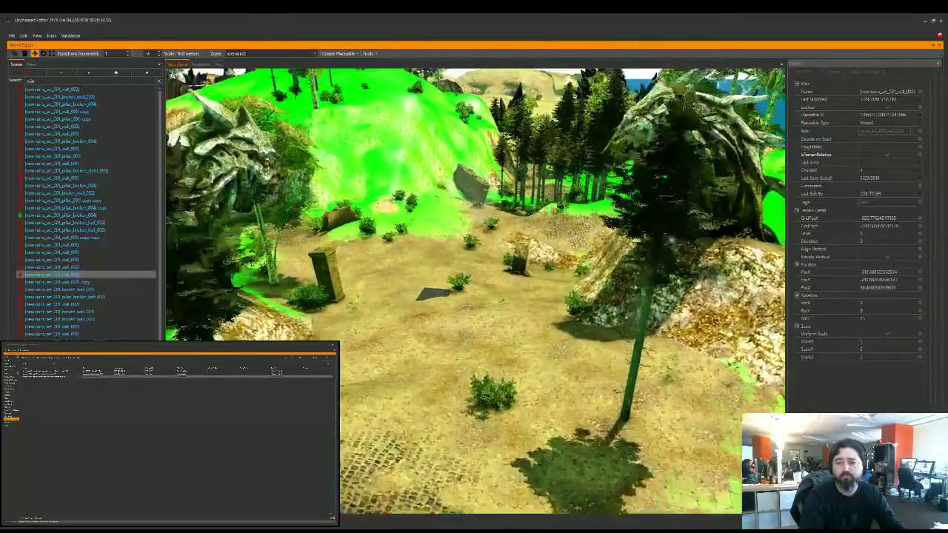
{"action": "key", "text": "w"}
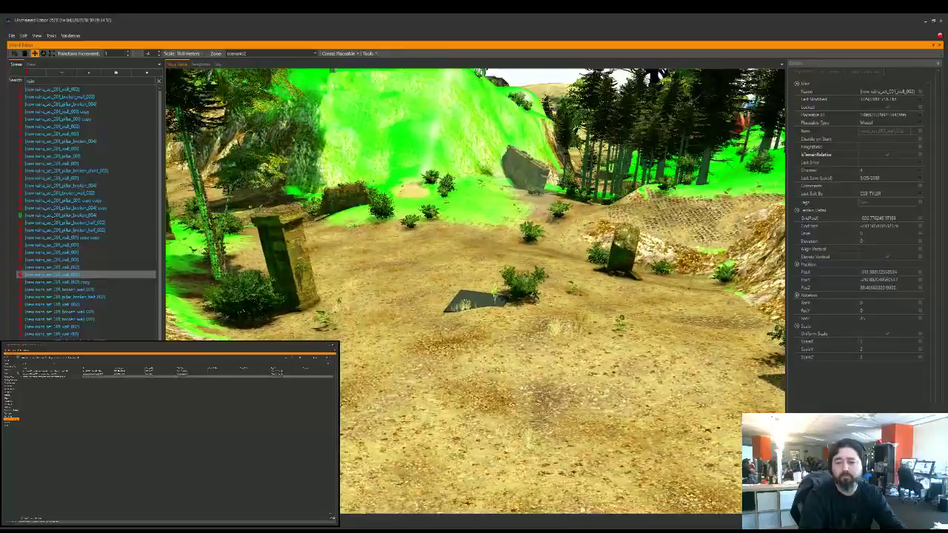
{"action": "left_click", "coordinate": [136, 54]}
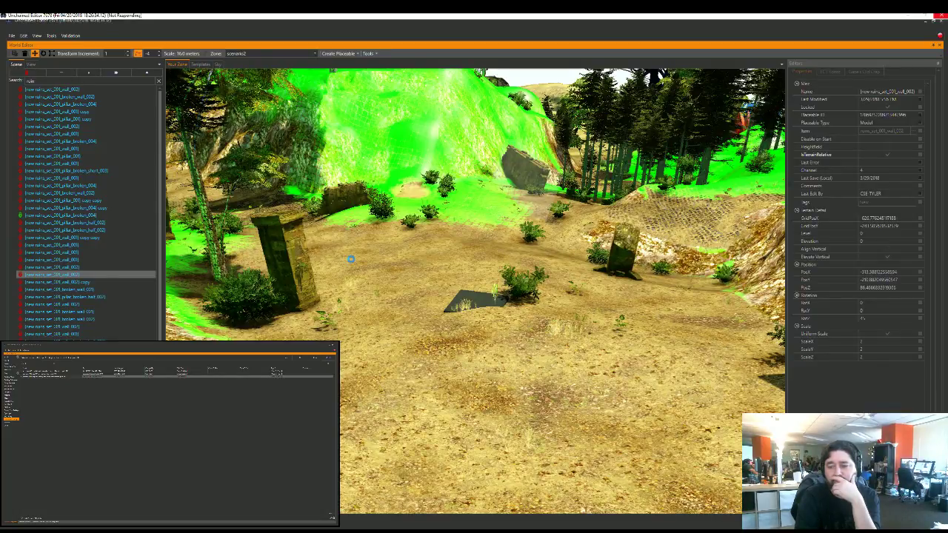
{"action": "right_click_drag", "start_coordinate": [563, 284], "coordinate": [585, 289]}
{"action": "key", "text": "s"}
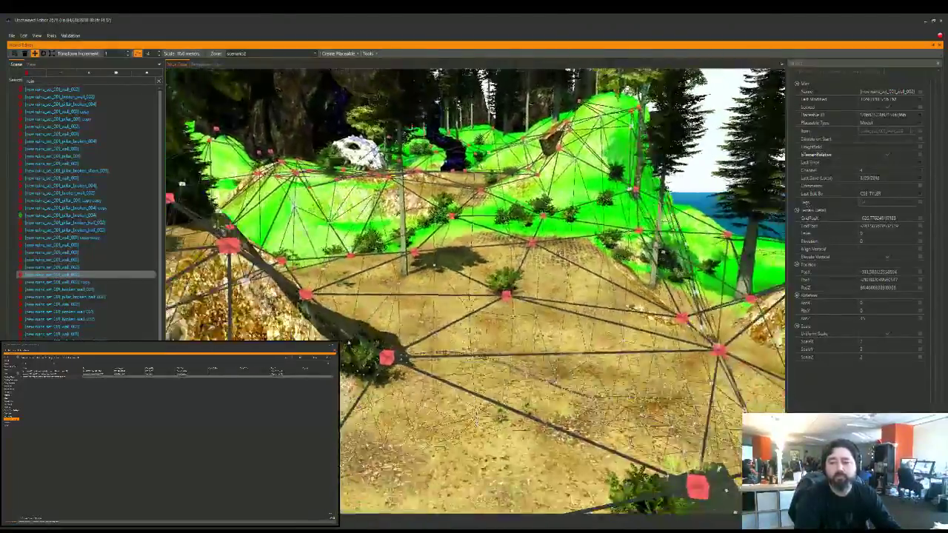
{"action": "key", "text": "s"}
{"action": "key", "text": "s"}
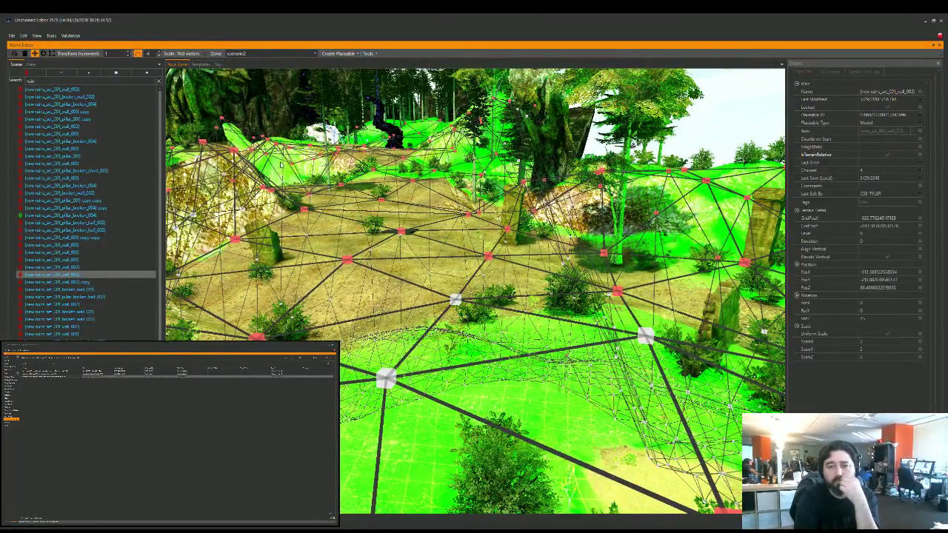
Step: At terrain level -5 (32 meters), raise three nodes along the open ground's edge to z offsets of about 2.2, 0.17 and -0.27
{"action": "left_click", "coordinate": [159, 56]}
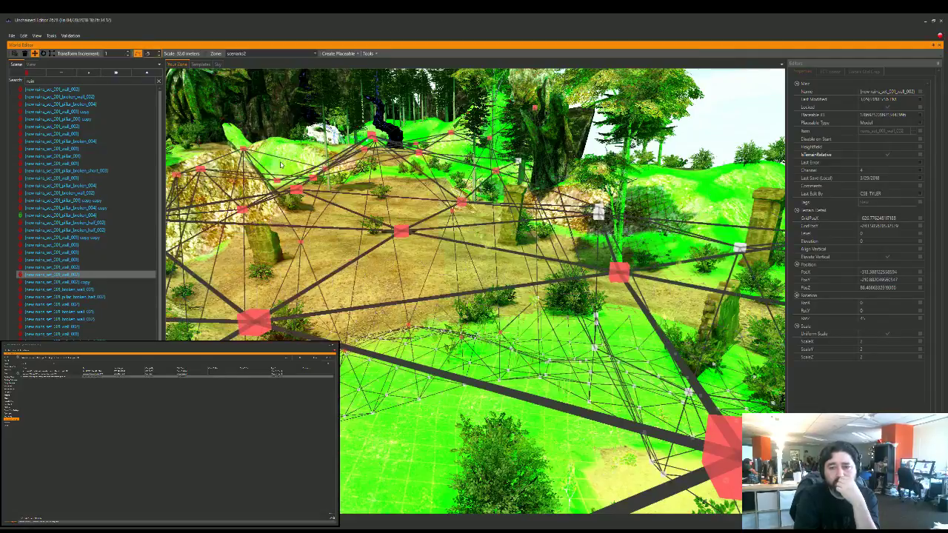
{"action": "left_click", "coordinate": [400, 231]}
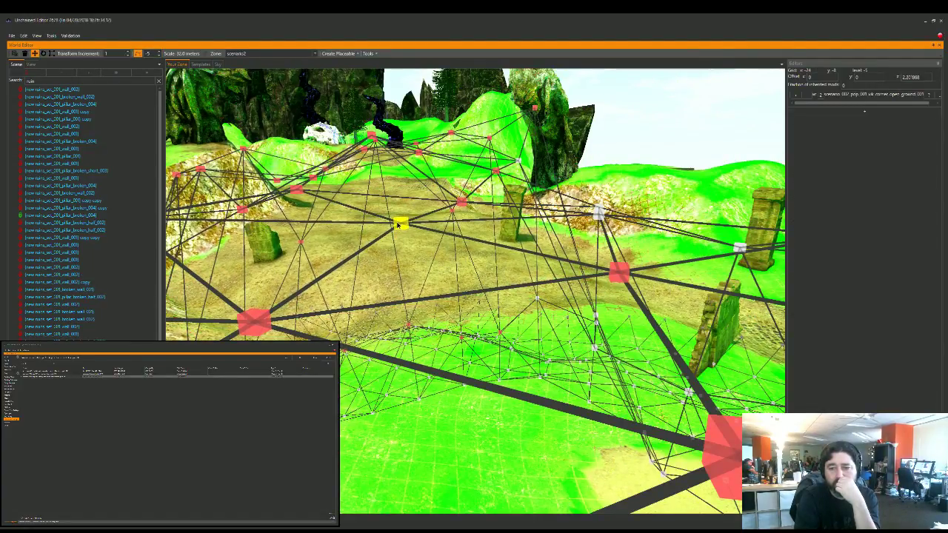
{"action": "left_click", "coordinate": [251, 320]}
{"action": "left_click_drag", "start_coordinate": [249, 320], "coordinate": [250, 304]}
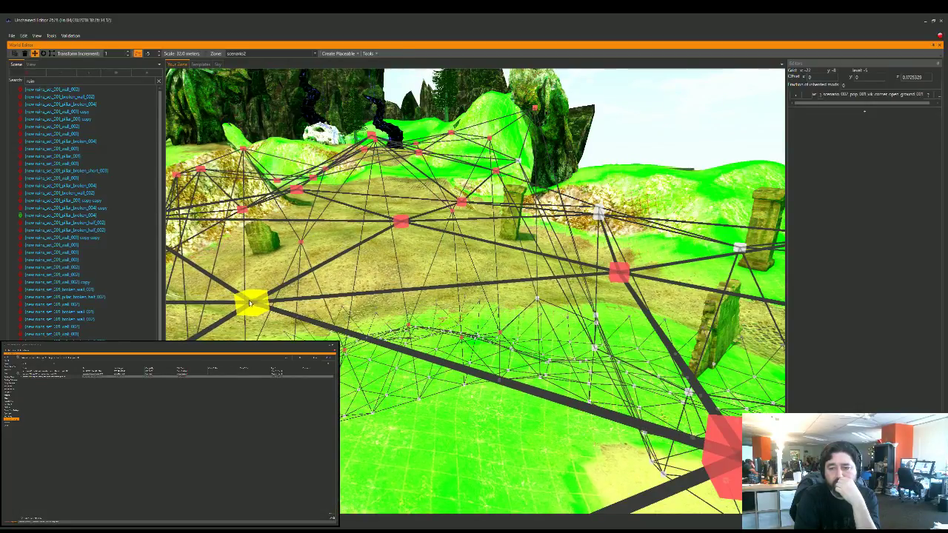
{"action": "left_click_drag", "start_coordinate": [614, 268], "coordinate": [613, 263]}
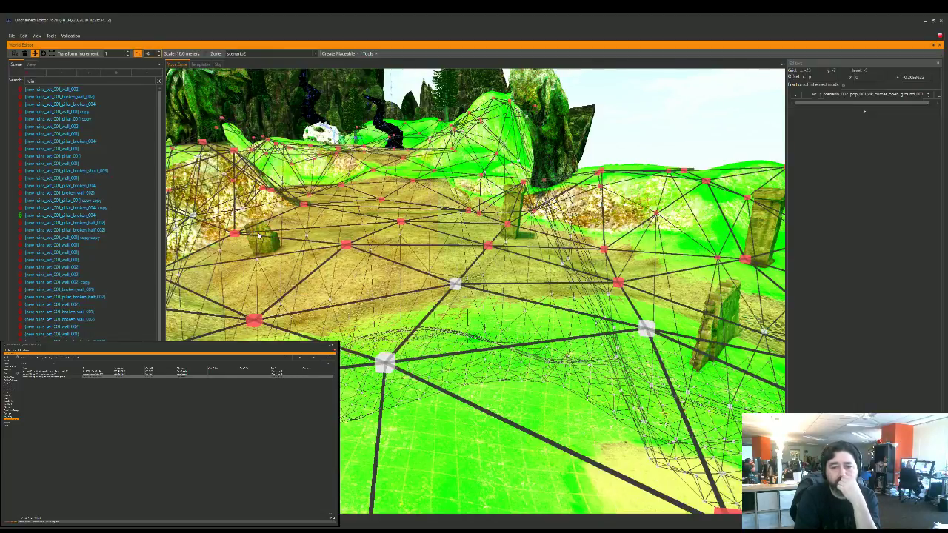
Step: At terrain level -4 (16 meters), raise the low nodes along the edge of the open ground toward the rocky bank
{"action": "left_click_drag", "start_coordinate": [254, 294], "coordinate": [257, 276]}
{"action": "mouse_move", "coordinate": [256, 275]}
{"action": "right_mouse_down"}
{"action": "mouse_move", "coordinate": [177, 271]}
{"action": "mouse_move", "coordinate": [238, 269]}
{"action": "right_mouse_up"}
{"action": "left_click_drag", "start_coordinate": [499, 257], "coordinate": [500, 259]}
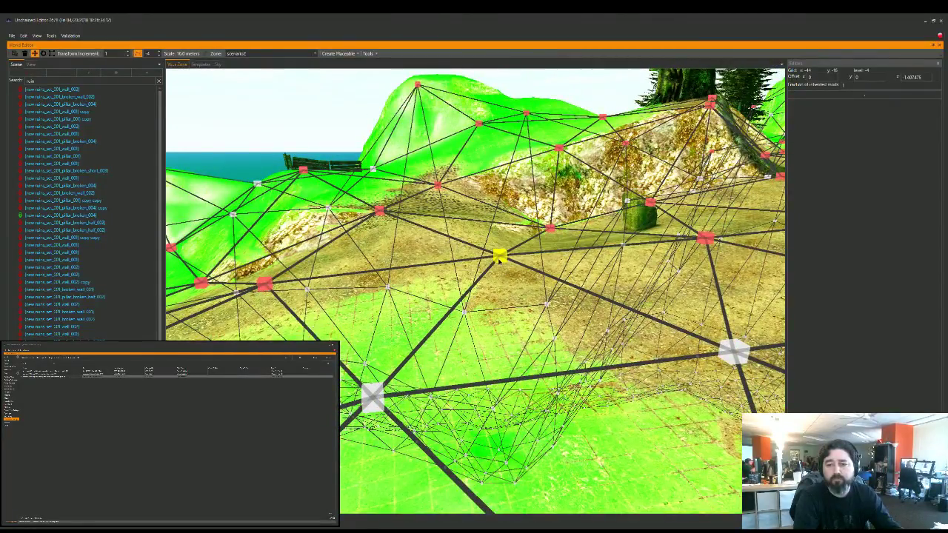
{"action": "right_click_drag", "start_coordinate": [500, 259], "coordinate": [547, 253]}
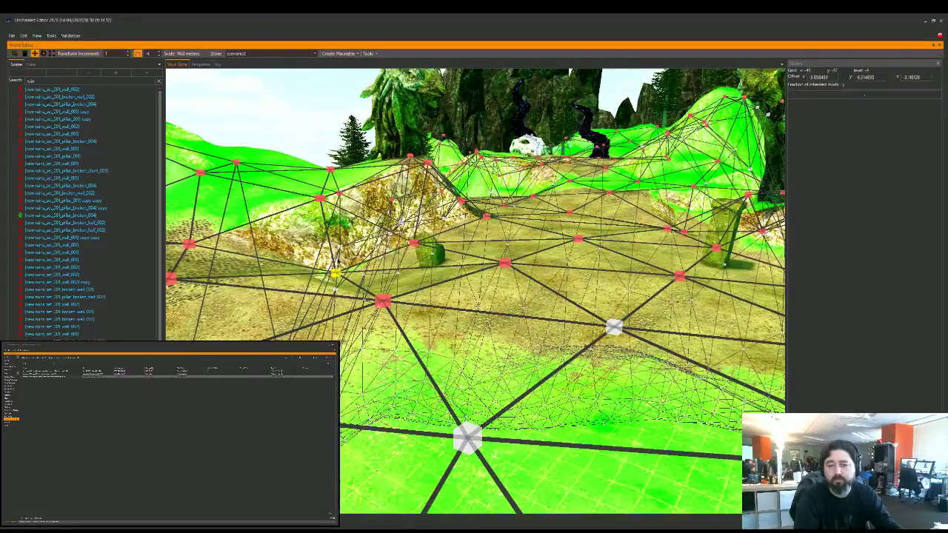
{"action": "left_click_drag", "start_coordinate": [338, 254], "coordinate": [339, 253]}
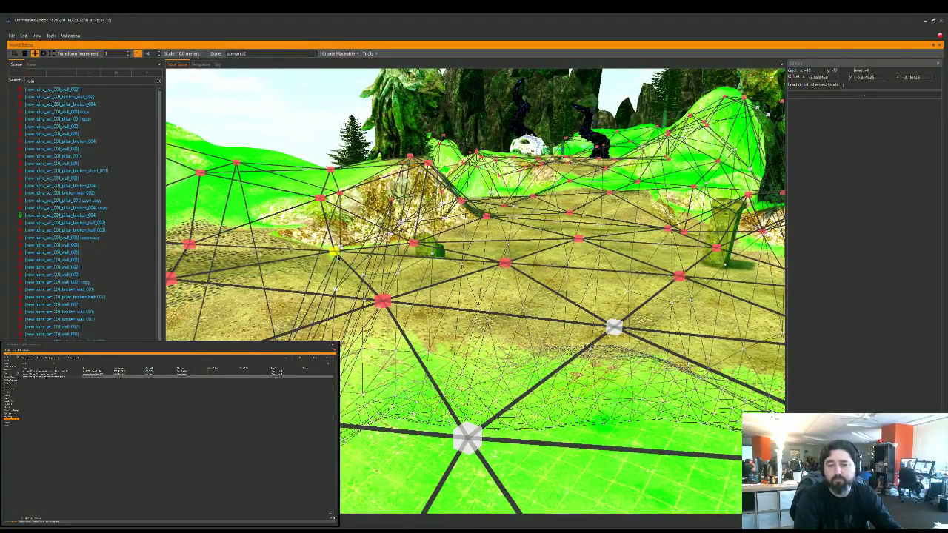
Step: Raise the three level -4 nodes behind the broken ruin wall to even out the ground beside the cobblestone path
{"action": "right_click_drag", "start_coordinate": [338, 254], "coordinate": [428, 275]}
{"action": "key", "text": "d"}
{"action": "left_click", "coordinate": [509, 288]}
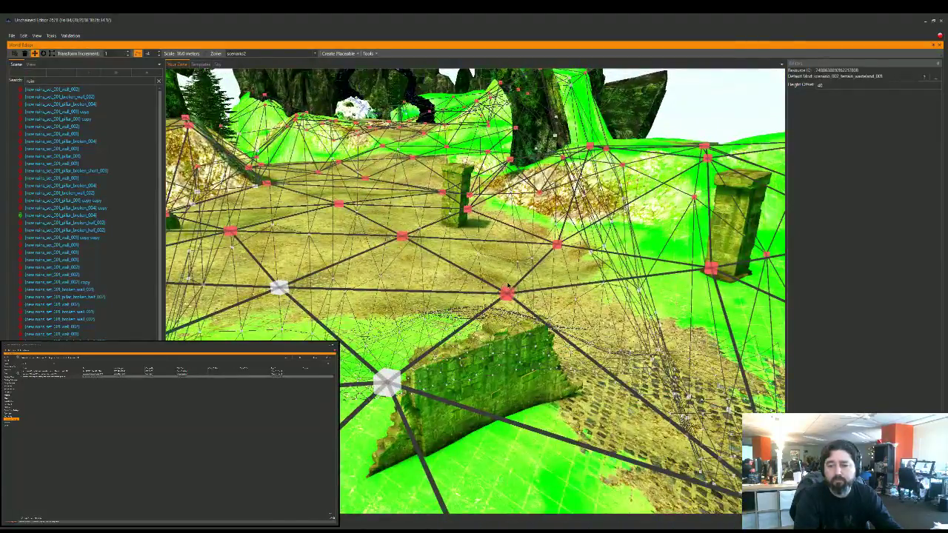
{"action": "left_click", "coordinate": [506, 289]}
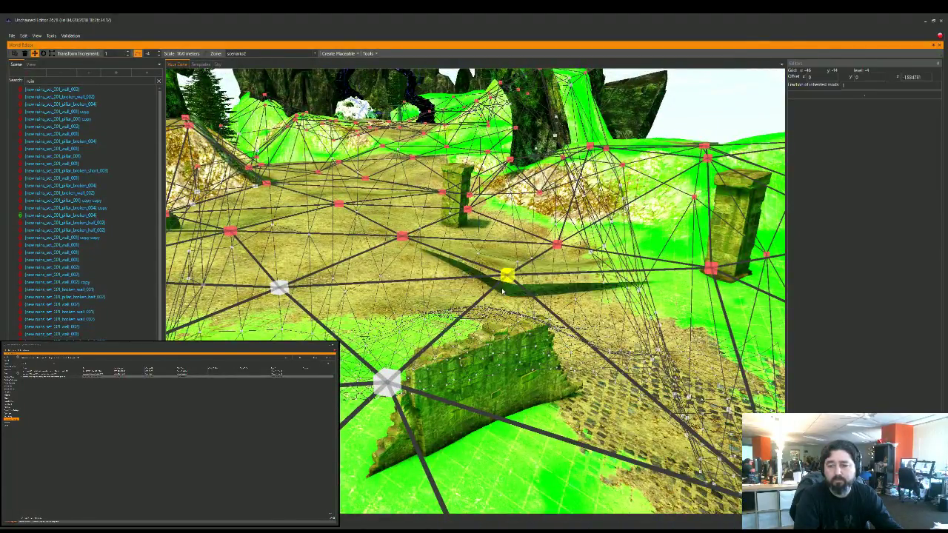
{"action": "left_click", "coordinate": [281, 287]}
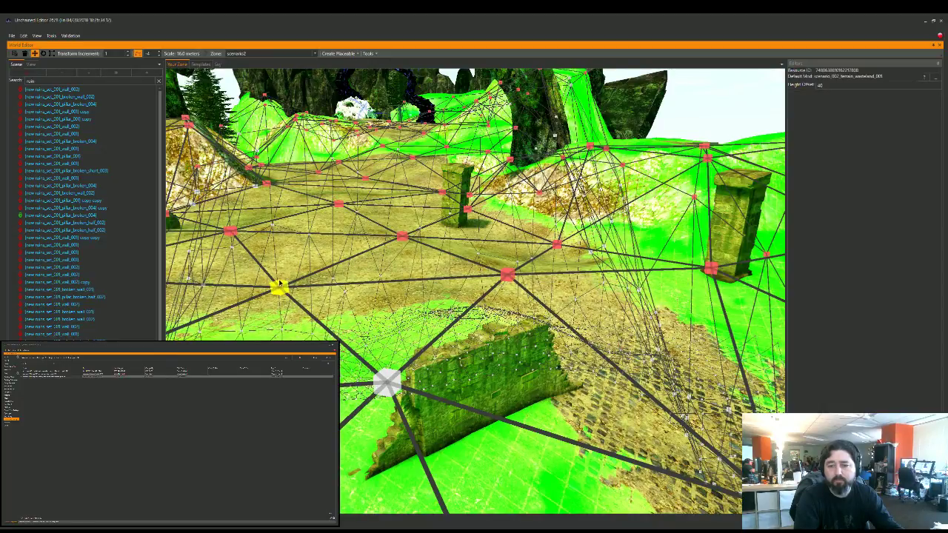
{"action": "left_click", "coordinate": [560, 248]}
{"action": "left_click_drag", "start_coordinate": [560, 248], "coordinate": [559, 234]}
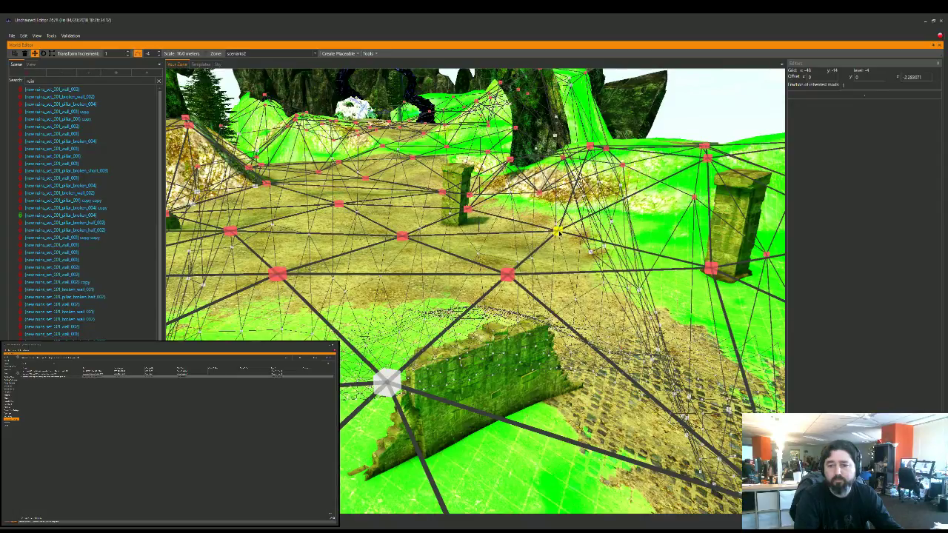
Step: Hide the terrain grid and examine the smoothed open ground between the rocky bank and the ruin pillars
{"action": "key", "text": "a"}
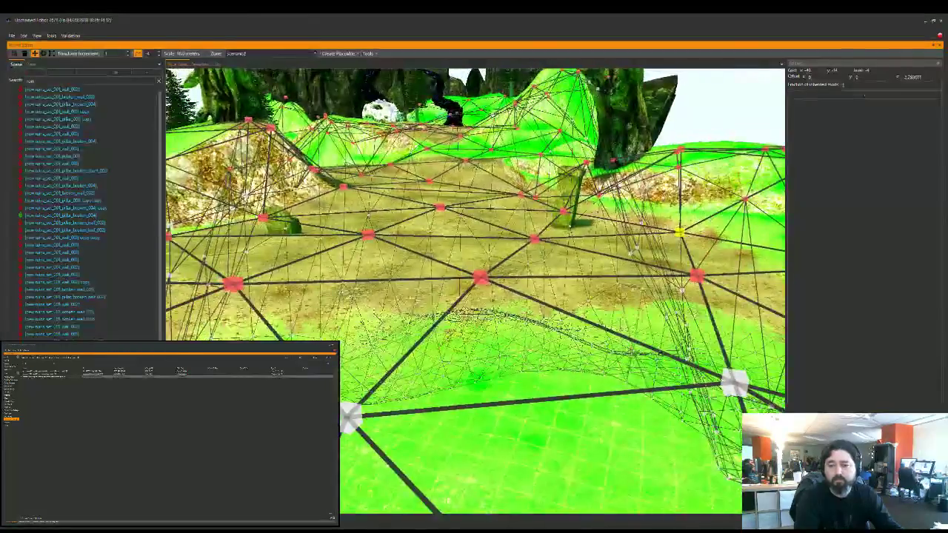
{"action": "key", "text": "s"}
{"action": "scroll", "coordinate": [487, 279], "scroll_direction": "up", "scroll_amount": 8}
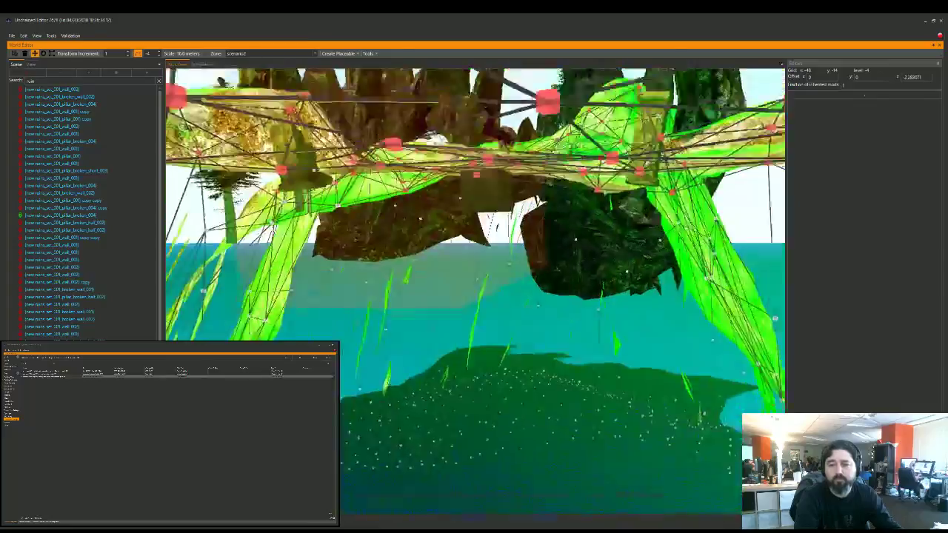
{"action": "right_click_drag", "start_coordinate": [475, 278], "coordinate": [496, 348]}
{"action": "key", "text": "a"}
{"action": "key", "text": "s"}
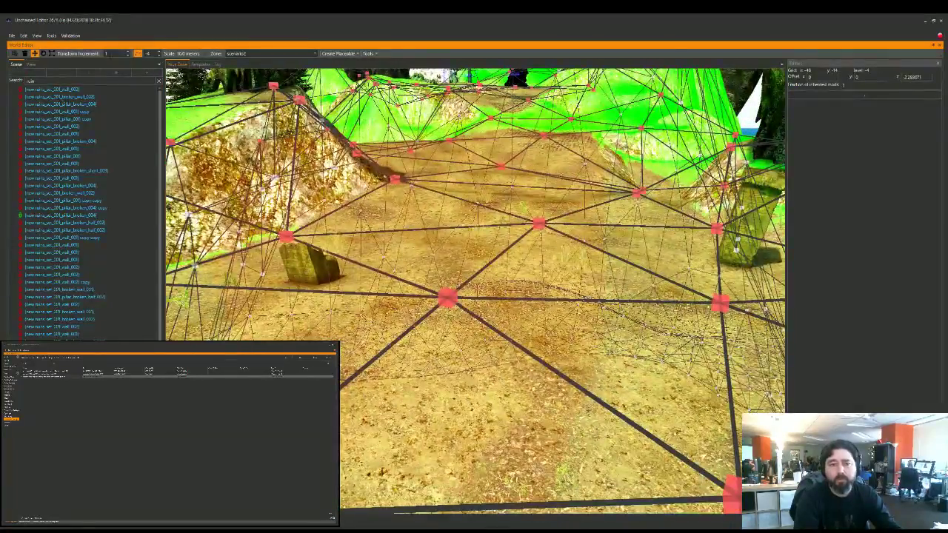
{"action": "left_click", "coordinate": [137, 55]}
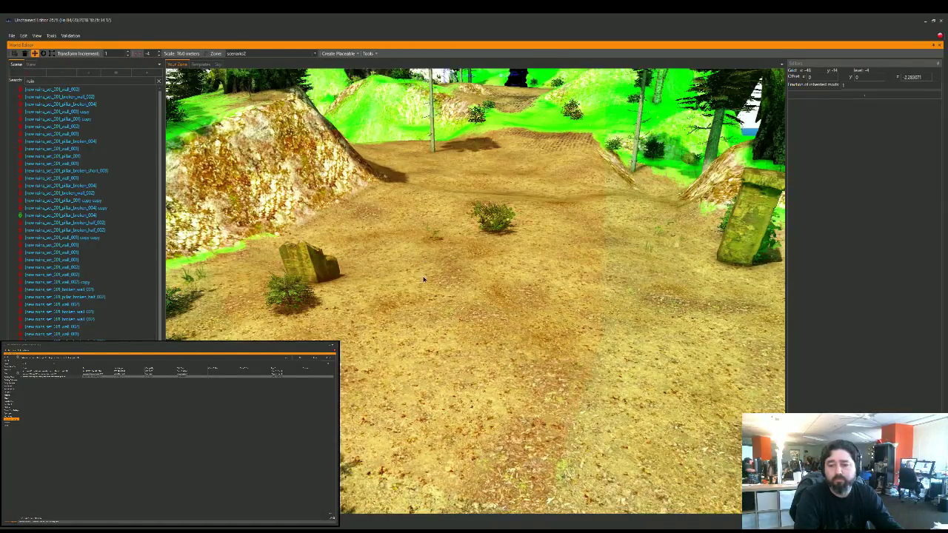
{"action": "key", "text": "s"}
{"action": "key", "text": "d"}
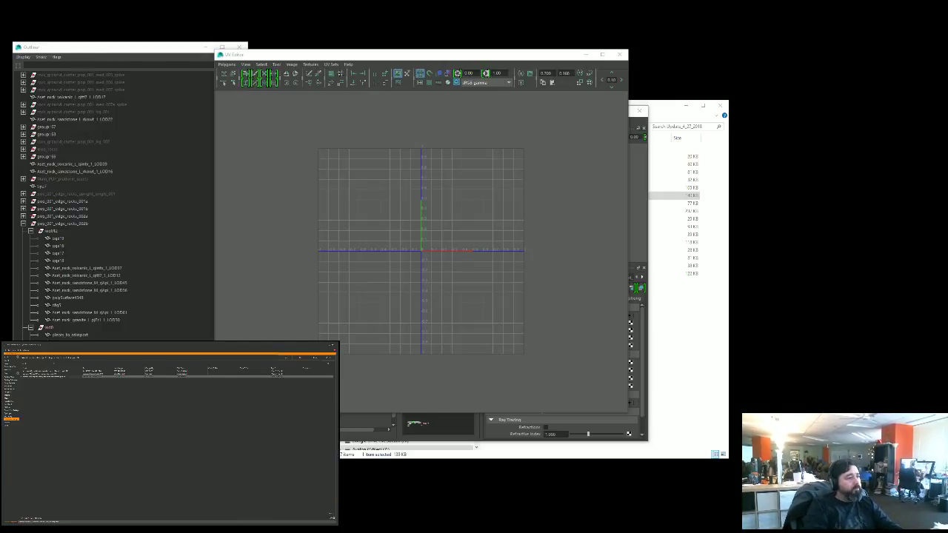
Step: Switch to the second editor window and list the Model entries in its database explorer, selecting the first result
{"action": "left_click", "coordinate": [209, 376]}
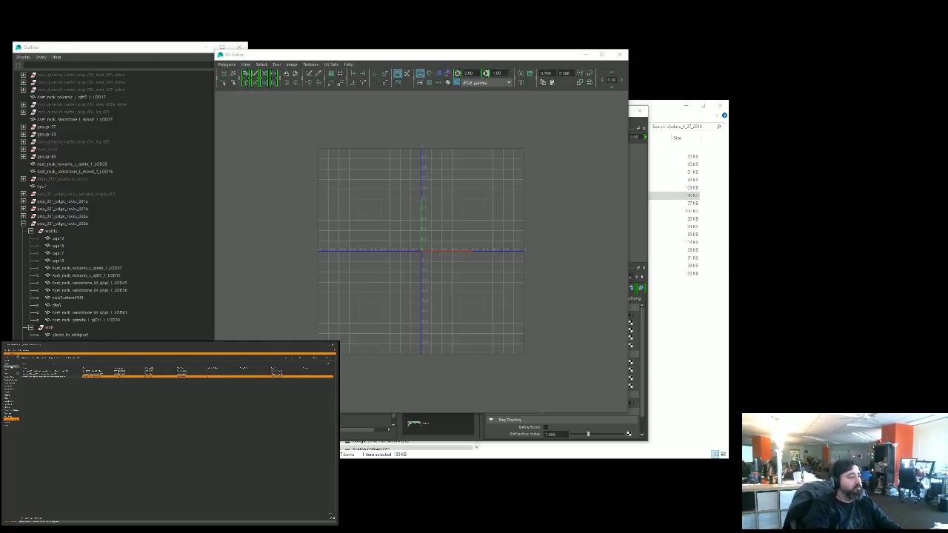
{"action": "left_click", "coordinate": [12, 419]}
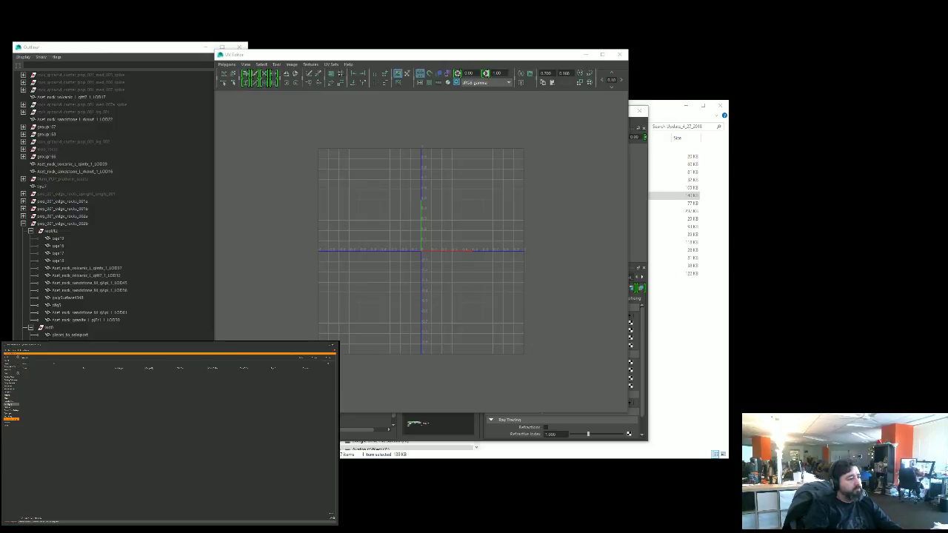
{"action": "left_click", "coordinate": [12, 398]}
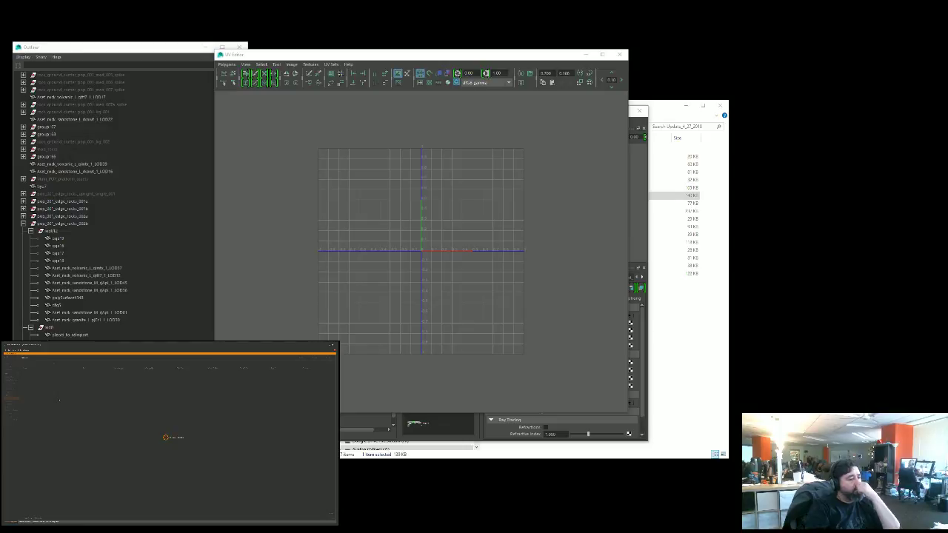
{"action": "left_click", "coordinate": [30, 373]}
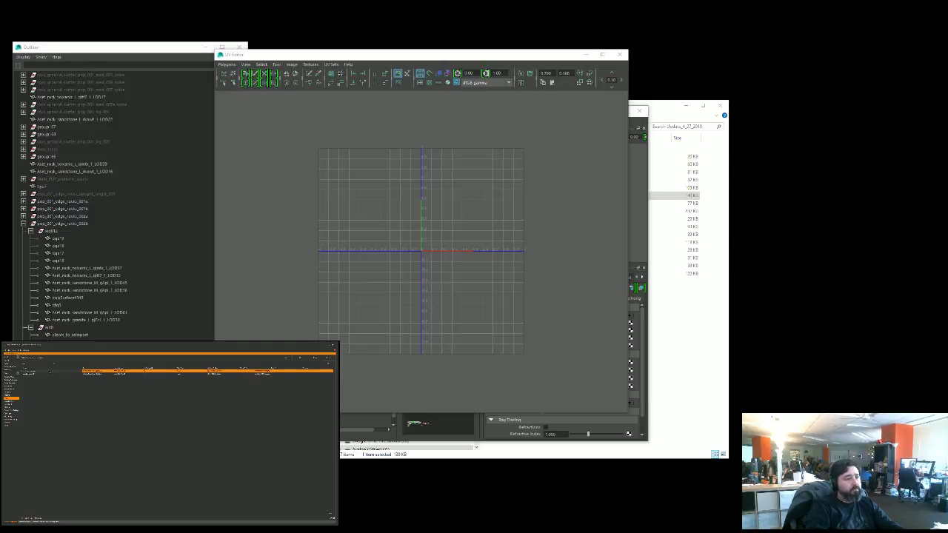
{"action": "left_click", "coordinate": [314, 358]}
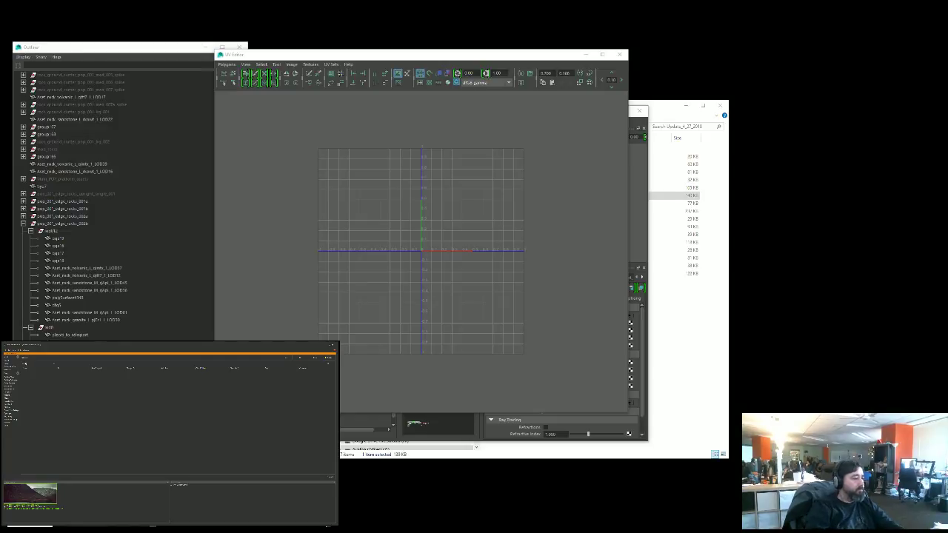
Step: List the Model entries again in the reopened database explorer and open the first model
{"action": "left_click", "coordinate": [10, 399]}
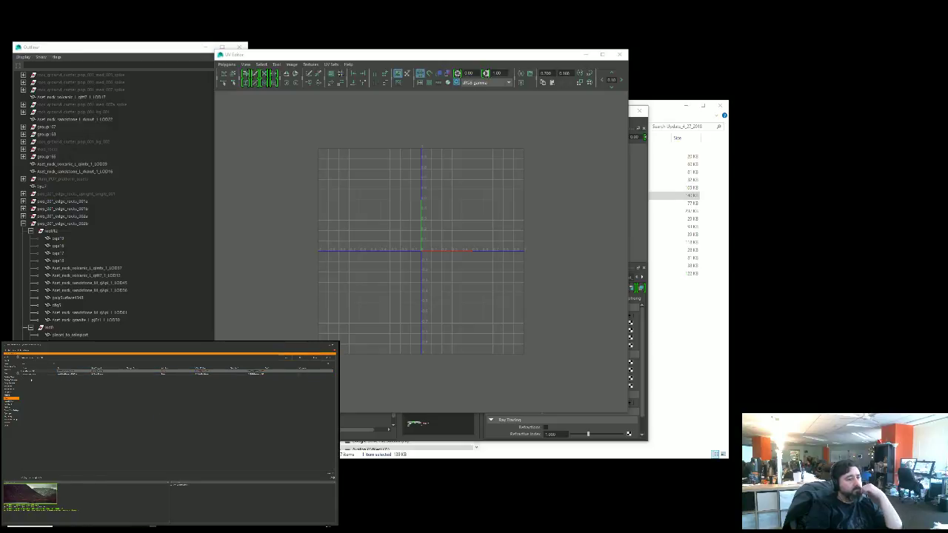
{"action": "left_click", "coordinate": [32, 375]}
{"action": "left_click", "coordinate": [29, 371]}
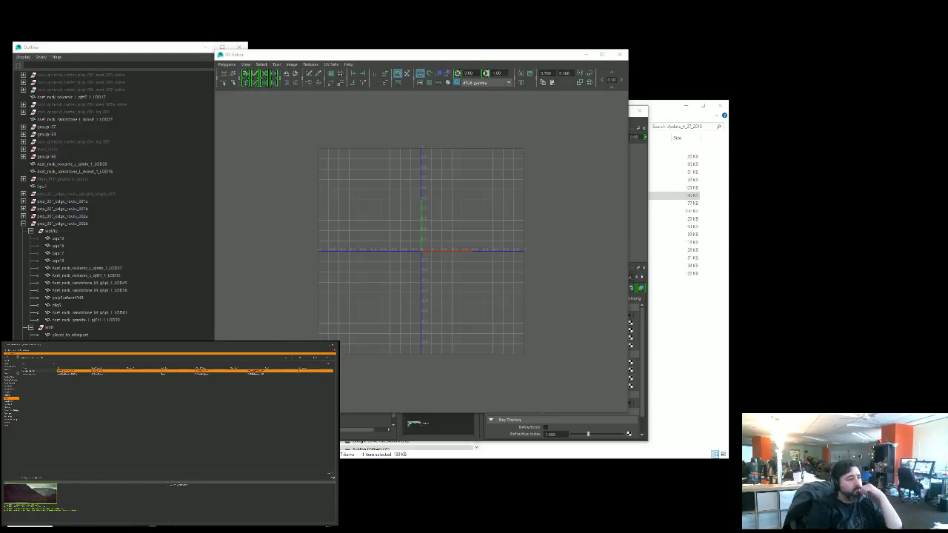
{"action": "left_click", "coordinate": [74, 396]}
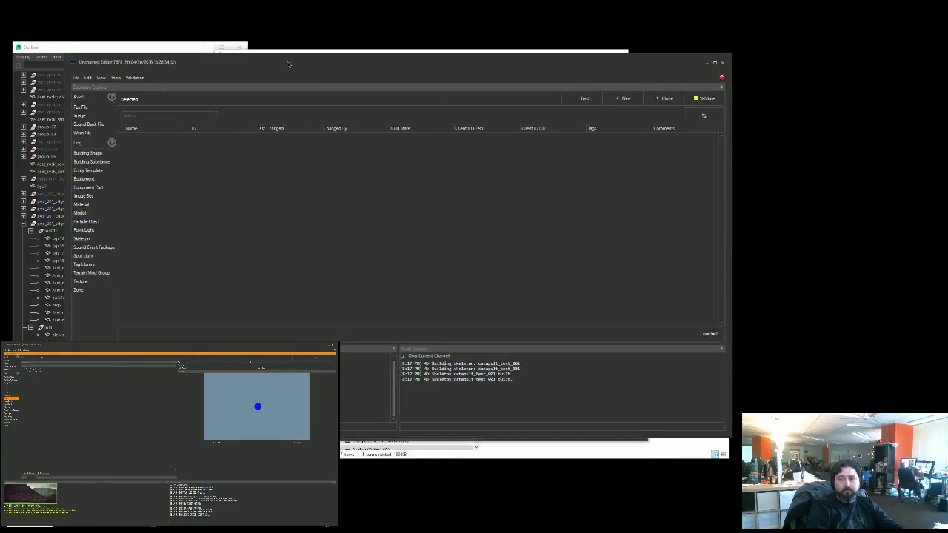
Step: Maximize the main editor window and load the scenario2 zone in a new World Editor, permanently ignoring the missing-collision warning
{"action": "double_click", "coordinate": [292, 60]}
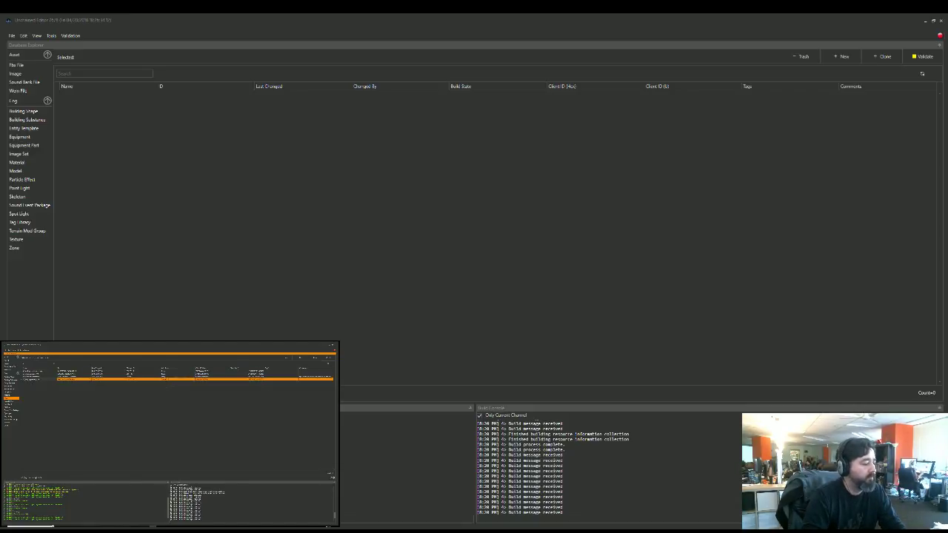
{"action": "left_click", "coordinate": [35, 35]}
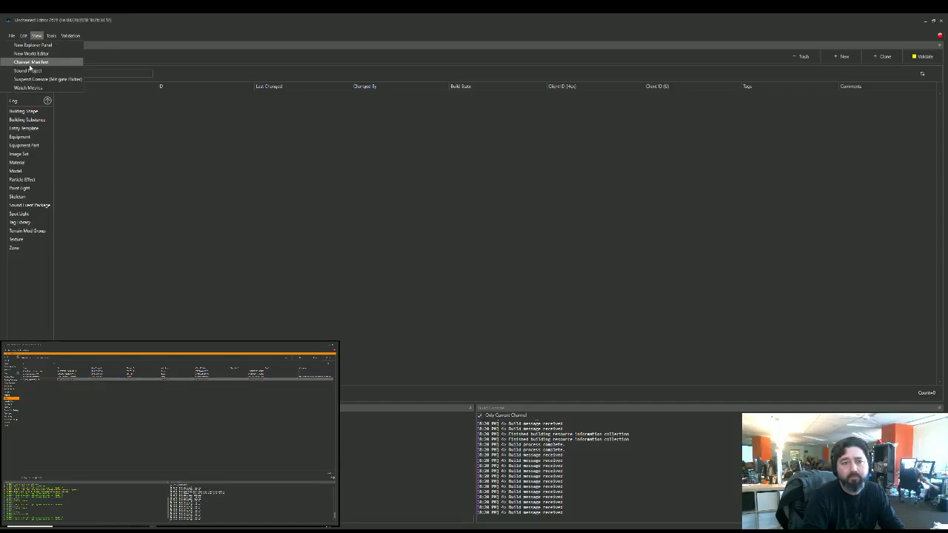
{"action": "left_click", "coordinate": [33, 49]}
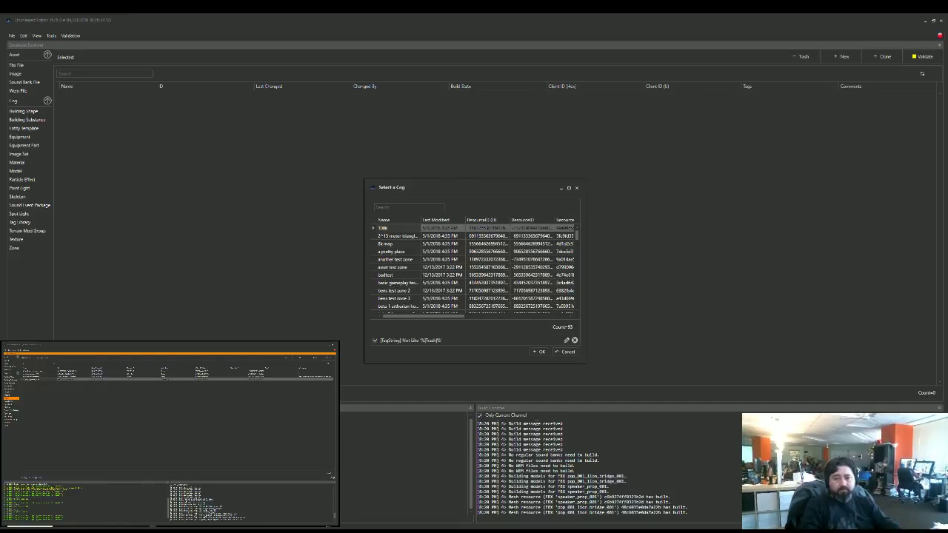
{"action": "left_click", "coordinate": [399, 208]}
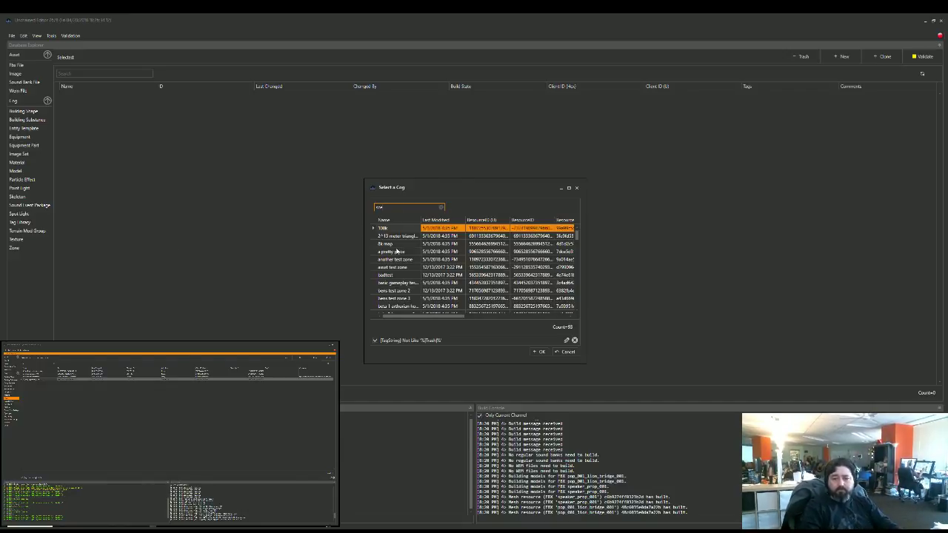
{"action": "left_click", "coordinate": [540, 353]}
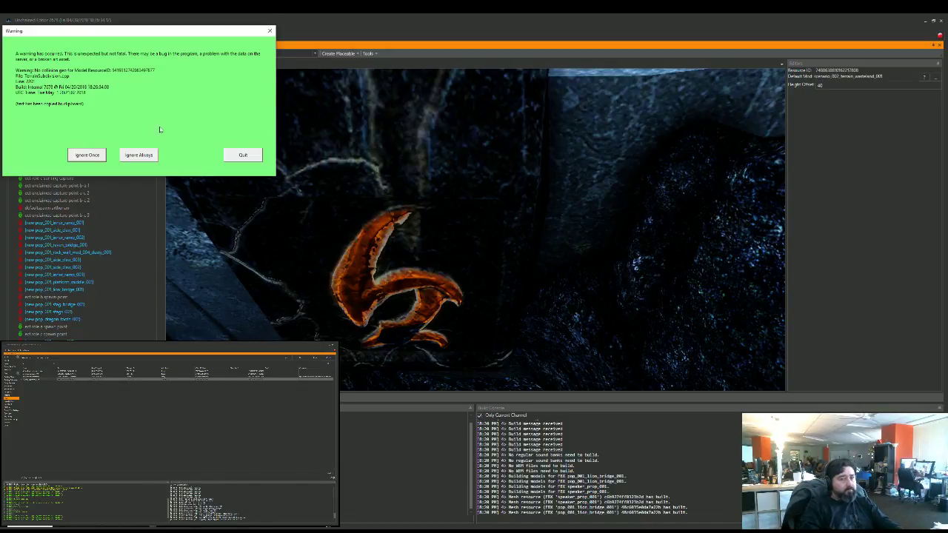
{"action": "left_click", "coordinate": [152, 157]}
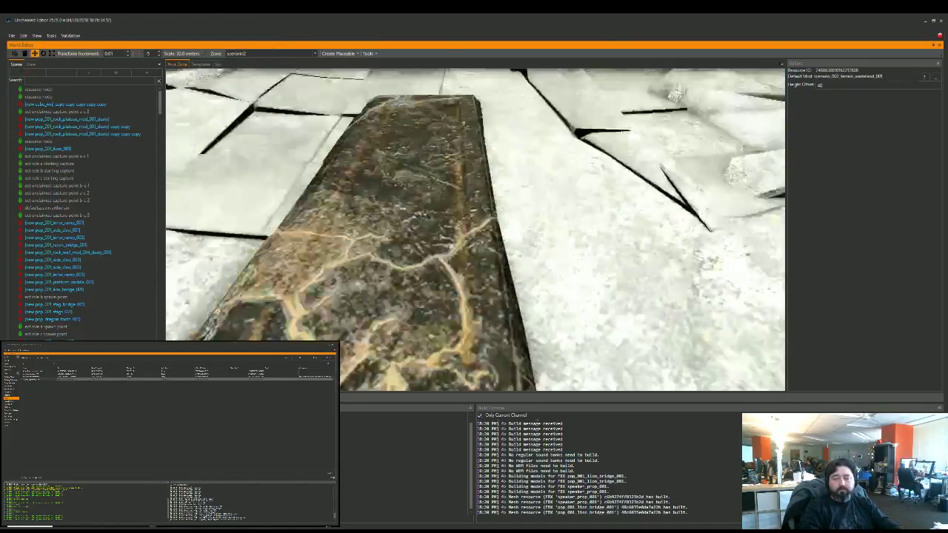
Step: Survey the zone from the crystal arena to the rocky coast and enable the Exposure override in the view settings
{"action": "key", "text": "w"}
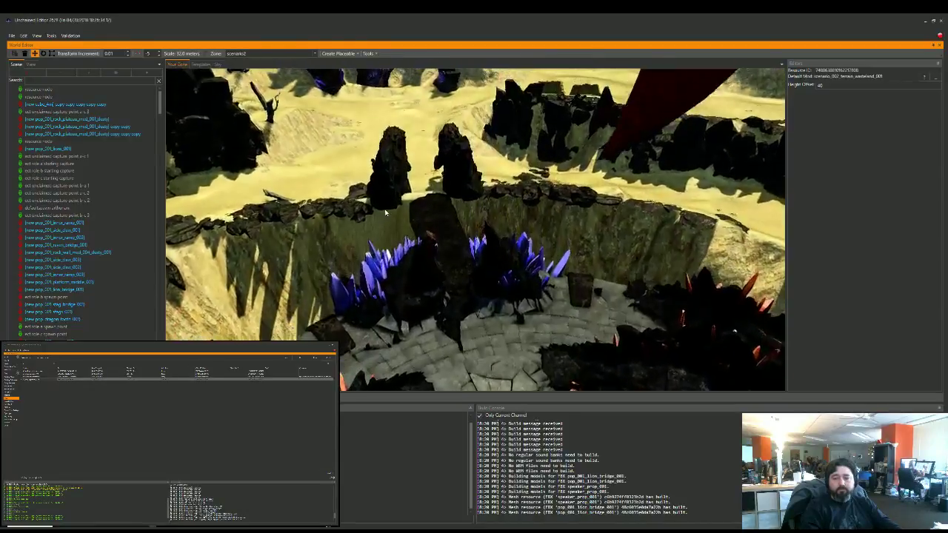
{"action": "key", "text": "w"}
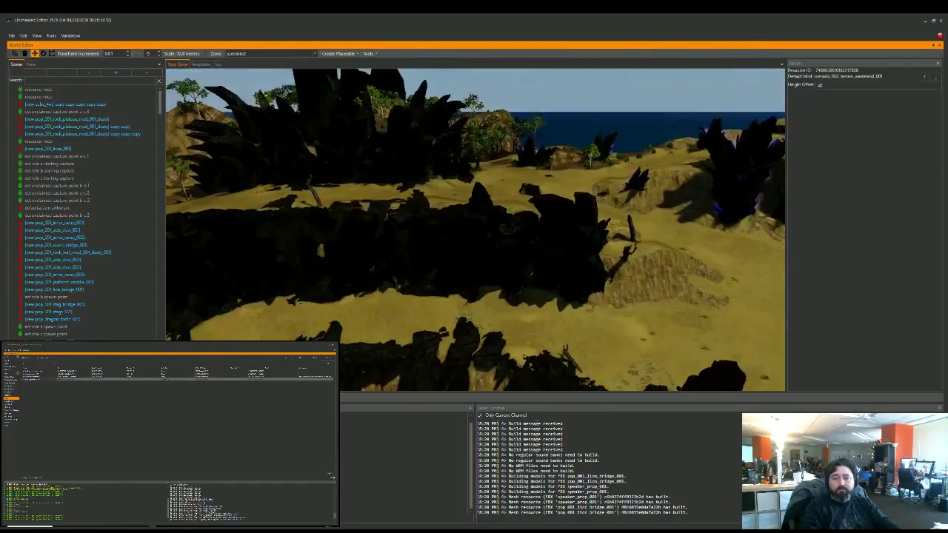
{"action": "key", "text": "w"}
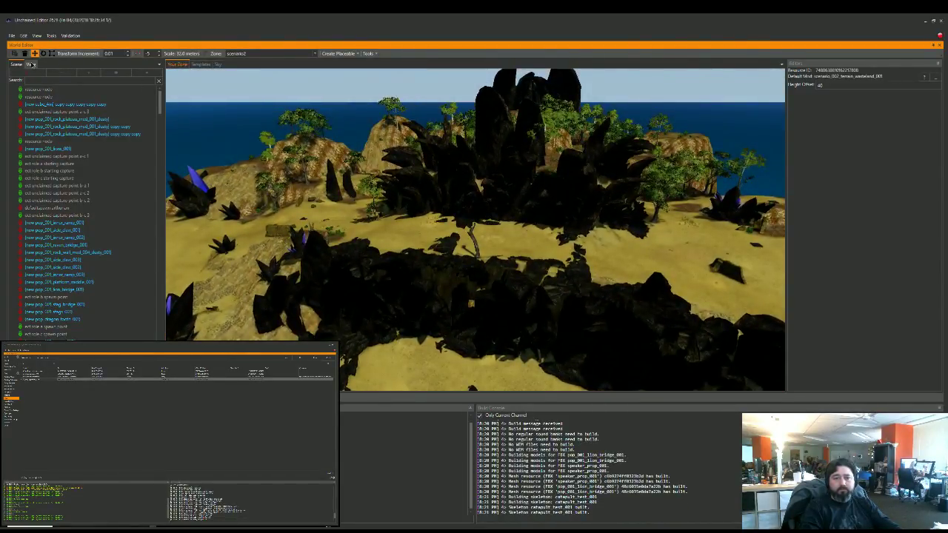
{"action": "left_click", "coordinate": [30, 65]}
{"action": "left_click", "coordinate": [36, 83]}
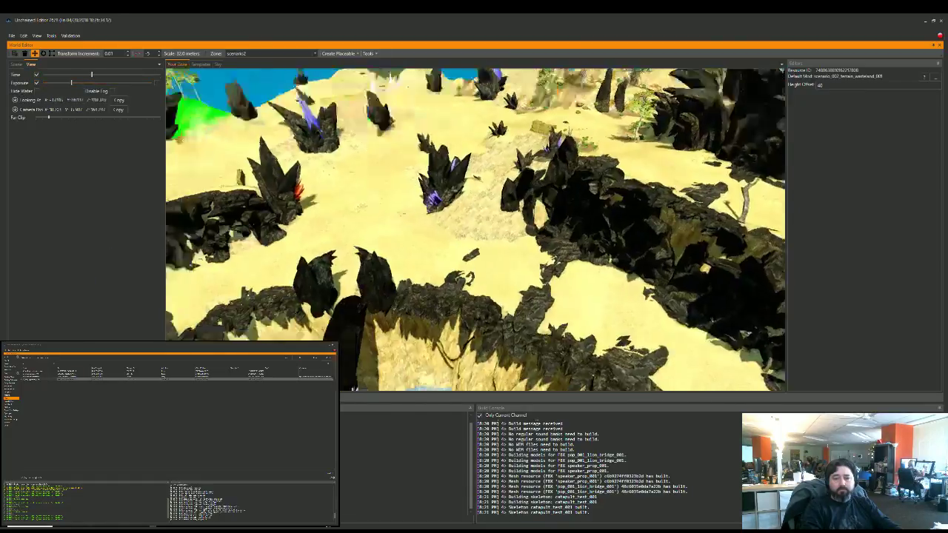
Step: Filter the Model templates by sfx and place the sfx_vfx_pop_center_spire model over the crystal arena
{"action": "right_click_drag", "start_coordinate": [473, 229], "coordinate": [296, 208]}
{"action": "key", "text": "w"}
{"action": "key", "text": "w"}
{"action": "right_click_drag", "start_coordinate": [548, 207], "coordinate": [569, 211]}
{"action": "key", "text": "w"}
{"action": "key", "text": "w"}
{"action": "key", "text": "w"}
{"action": "key", "text": "w"}
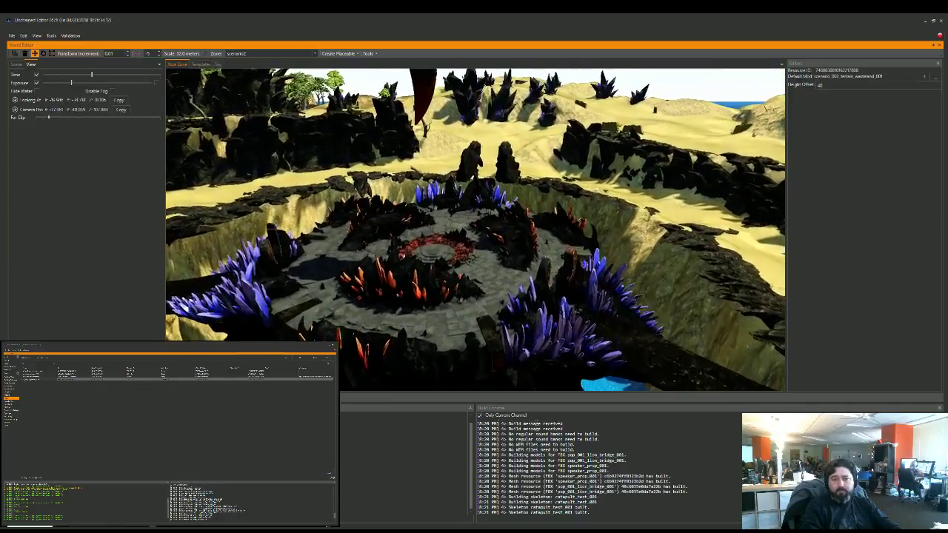
{"action": "left_click", "coordinate": [201, 64]}
{"action": "left_click", "coordinate": [211, 77]}
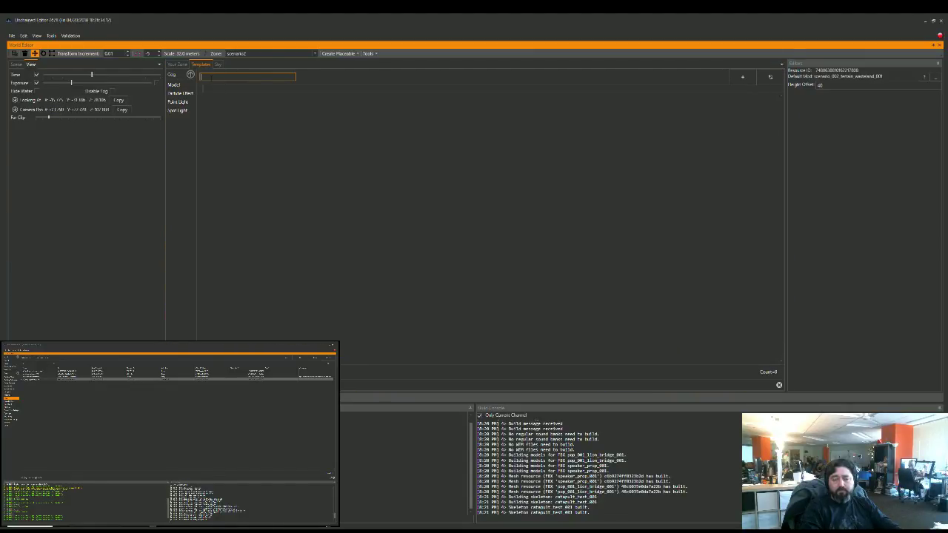
{"action": "left_click", "coordinate": [180, 85]}
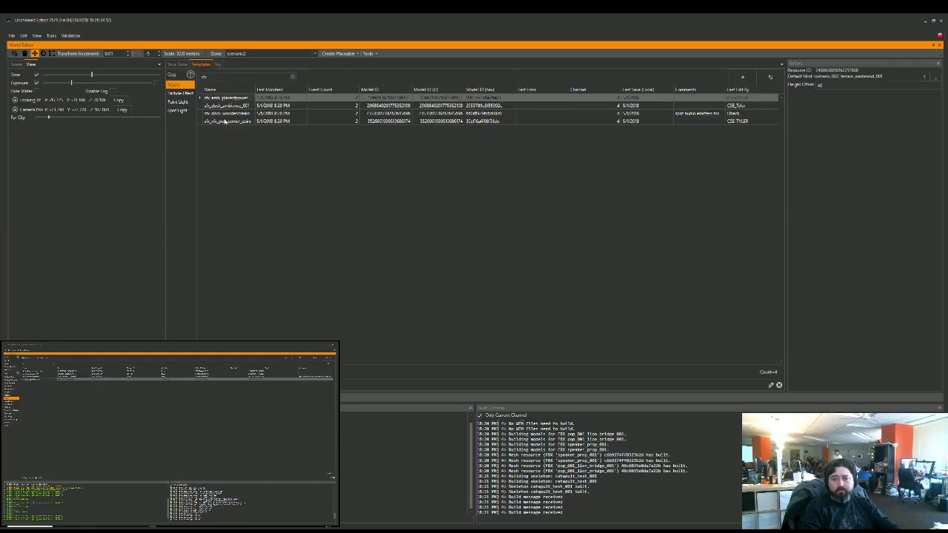
{"action": "left_click", "coordinate": [224, 120]}
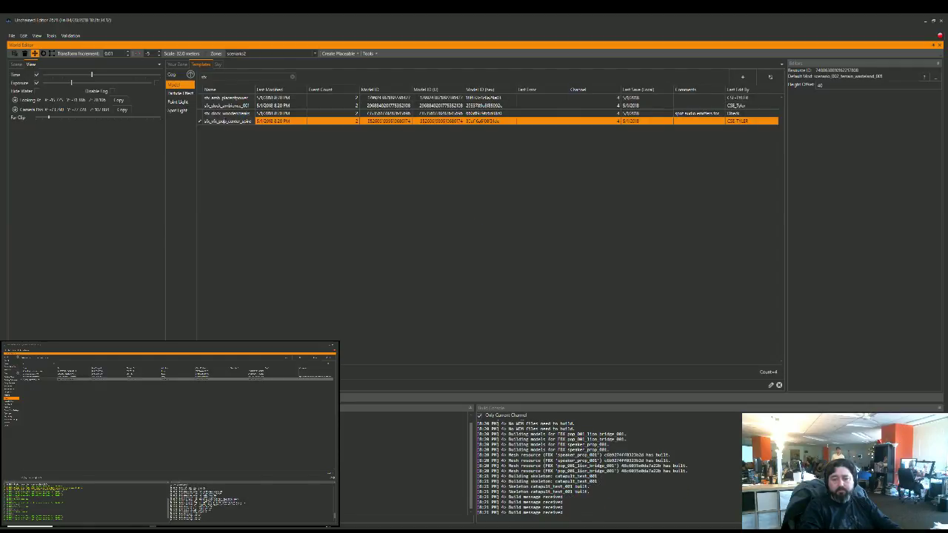
{"action": "left_click", "coordinate": [177, 64]}
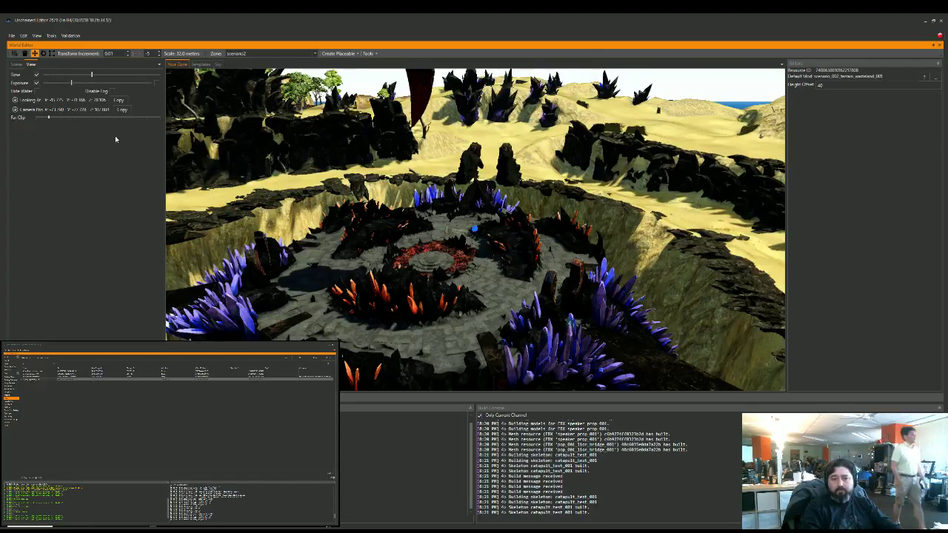
Step: Select the newly placed spire sound model in the scene list and set its PosX, PosY and PosZ to 0
{"action": "left_click", "coordinate": [16, 65]}
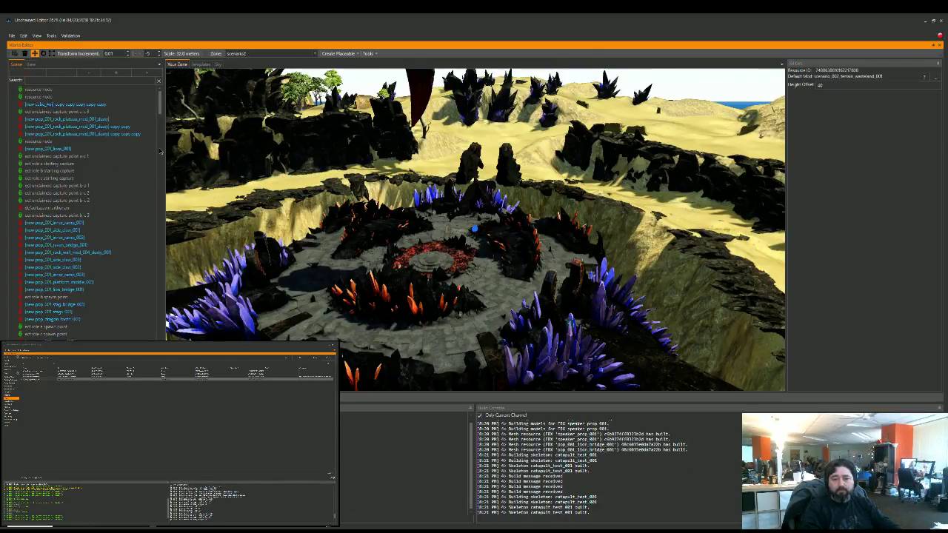
{"action": "scroll", "coordinate": [74, 207], "scroll_direction": "down", "scroll_amount": 10}
{"action": "left_click", "coordinate": [74, 387]}
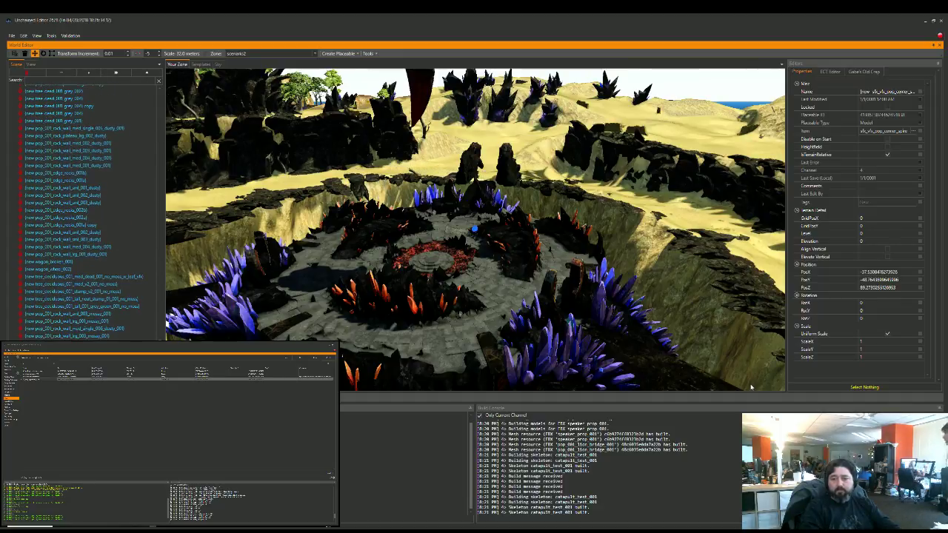
{"action": "left_click", "coordinate": [893, 272]}
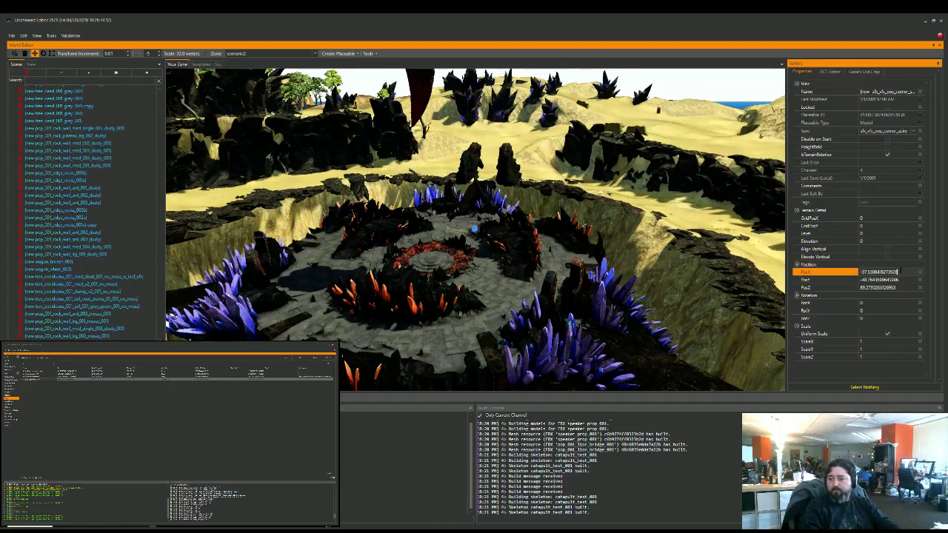
{"action": "type", "text": "0"}
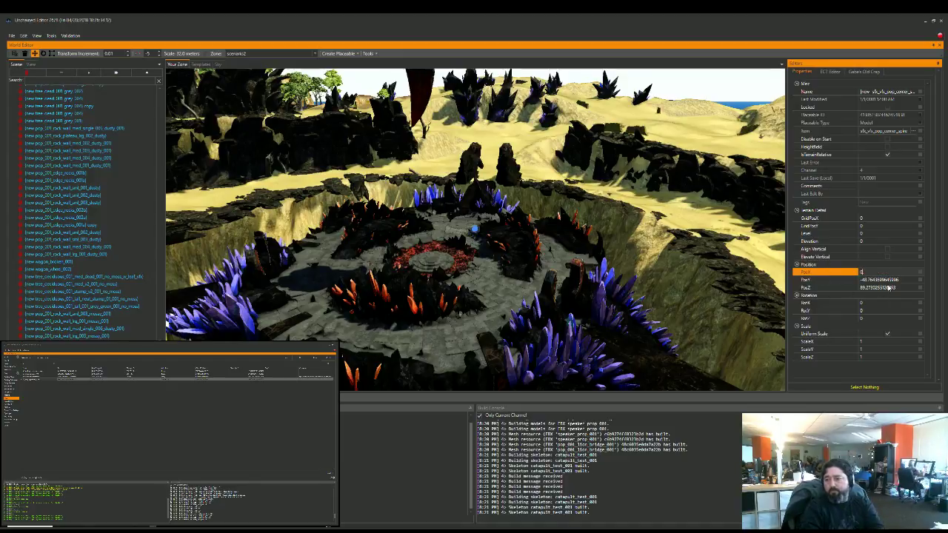
{"action": "left_click", "coordinate": [902, 279]}
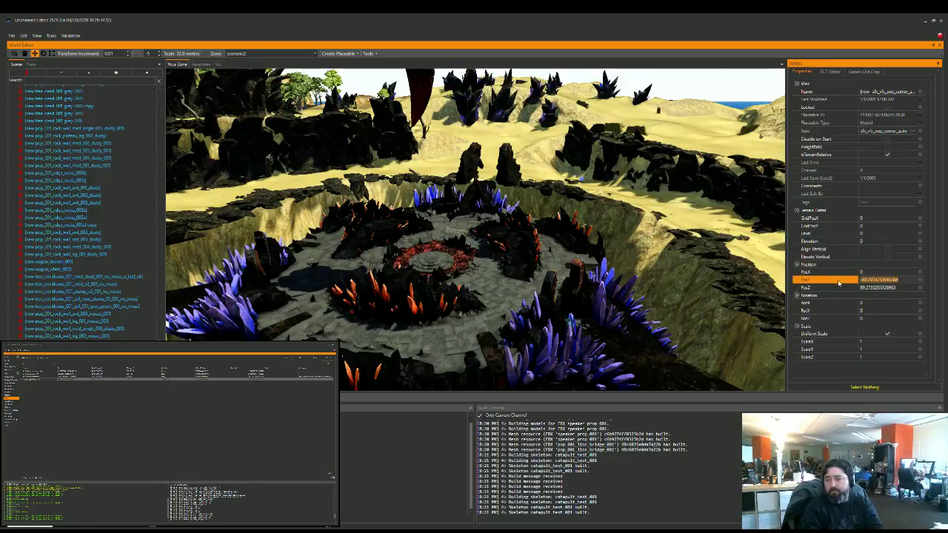
{"action": "left_click", "coordinate": [903, 287]}
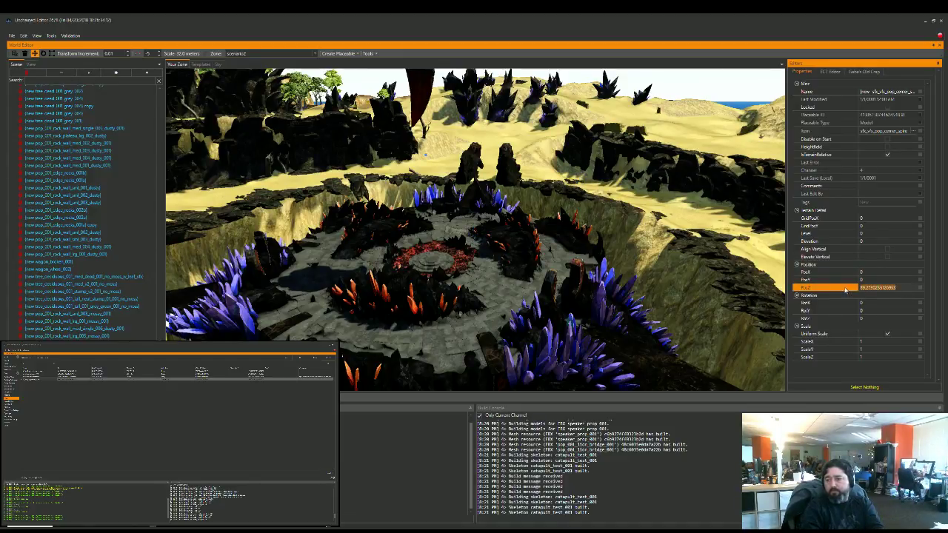
{"action": "key", "text": "Return"}
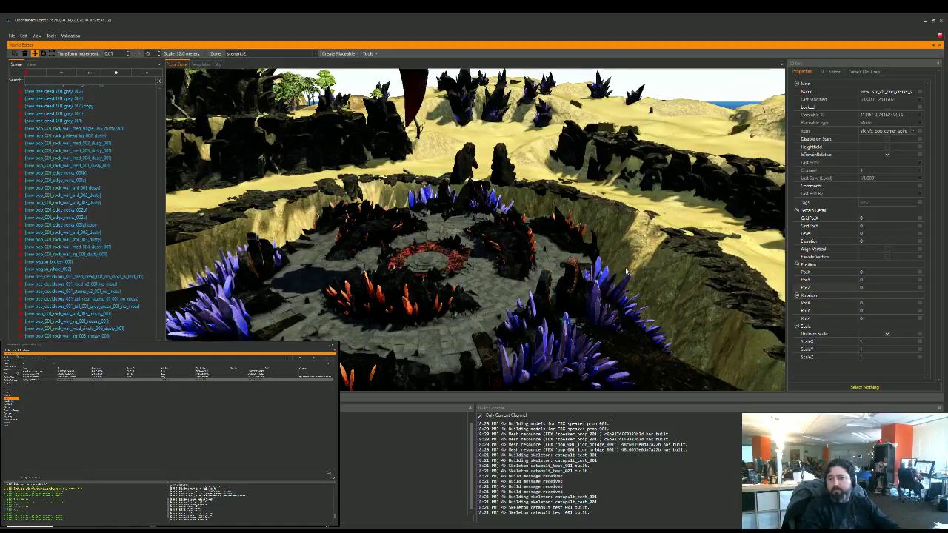
Step: Inspect the area beneath the arena, nudge the spire sound model slightly upward, and set the transform increment to 1
{"action": "key", "text": "w"}
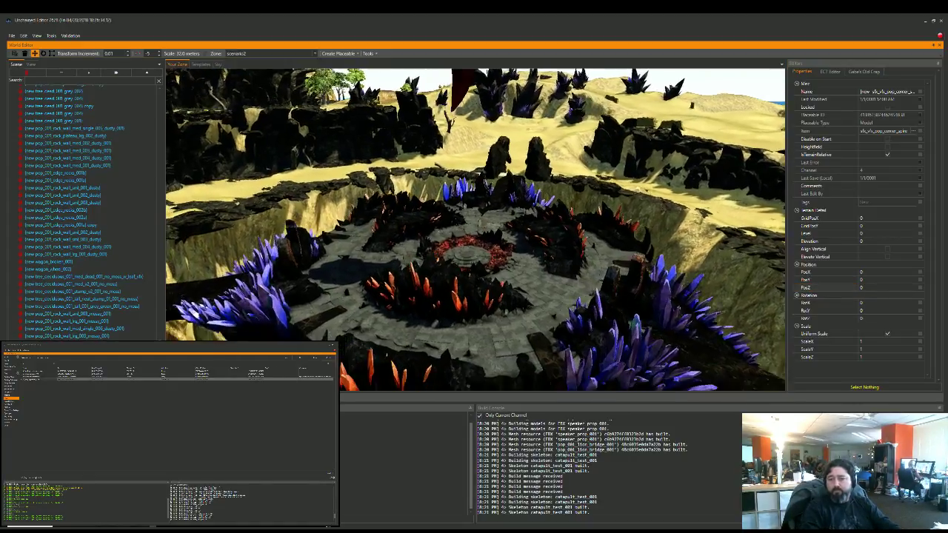
{"action": "key", "text": "w"}
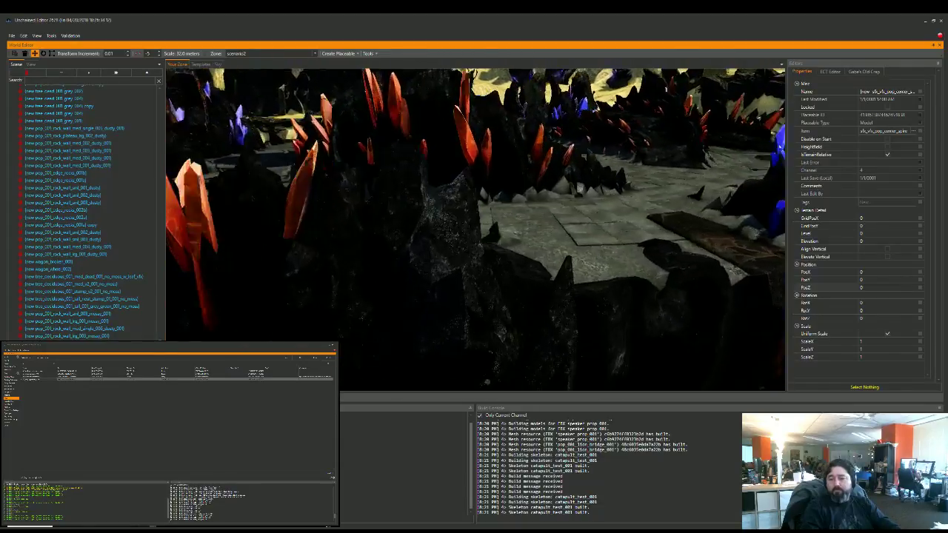
{"action": "key", "text": "w"}
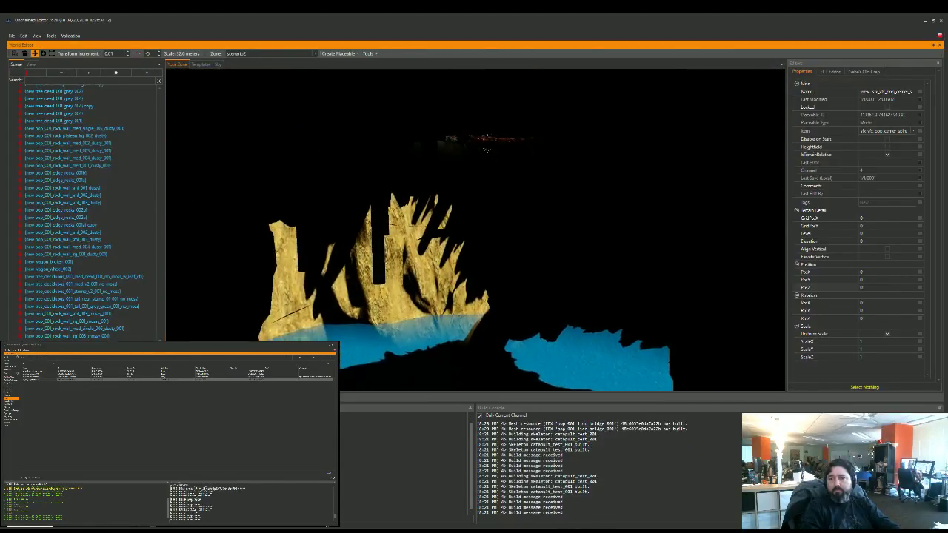
{"action": "right_click_drag", "start_coordinate": [626, 269], "coordinate": [627, 270]}
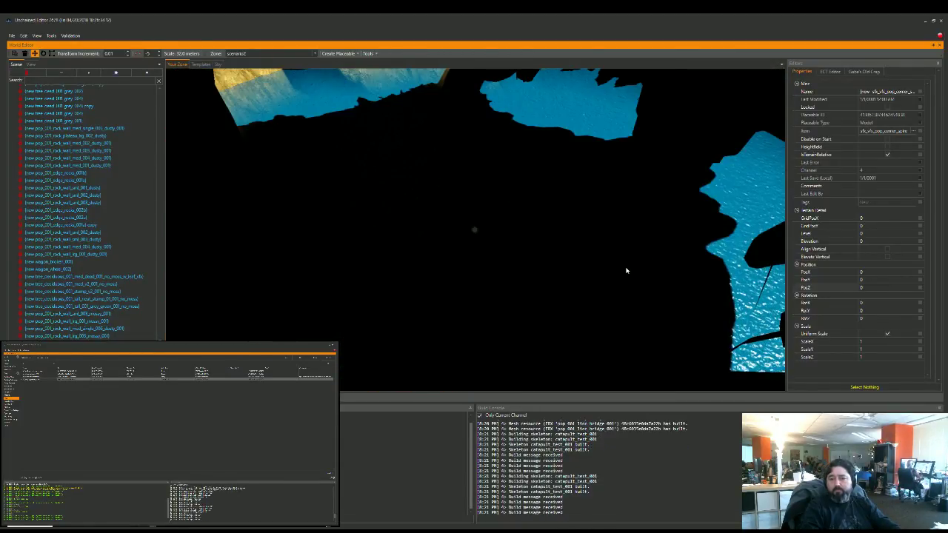
{"action": "key", "text": "w"}
{"action": "key", "text": "s"}
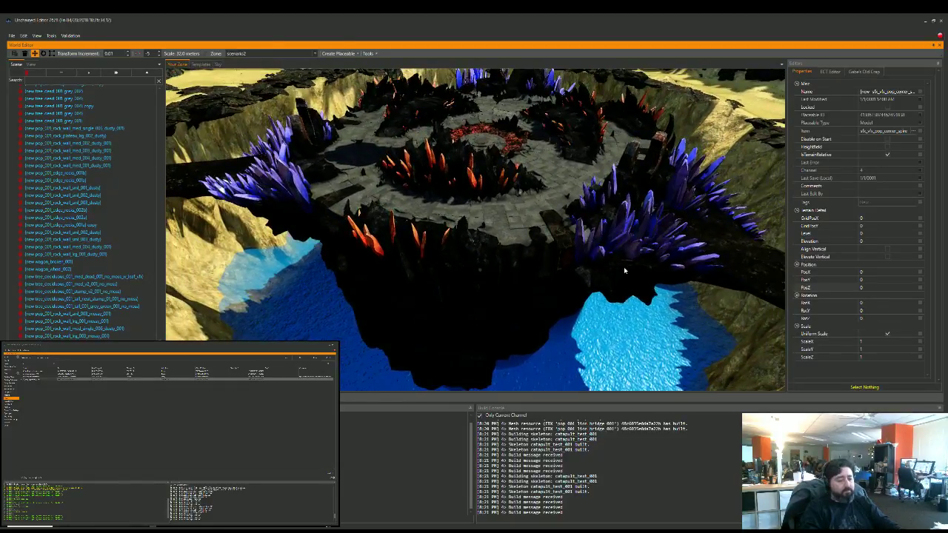
{"action": "key", "text": "Up"}
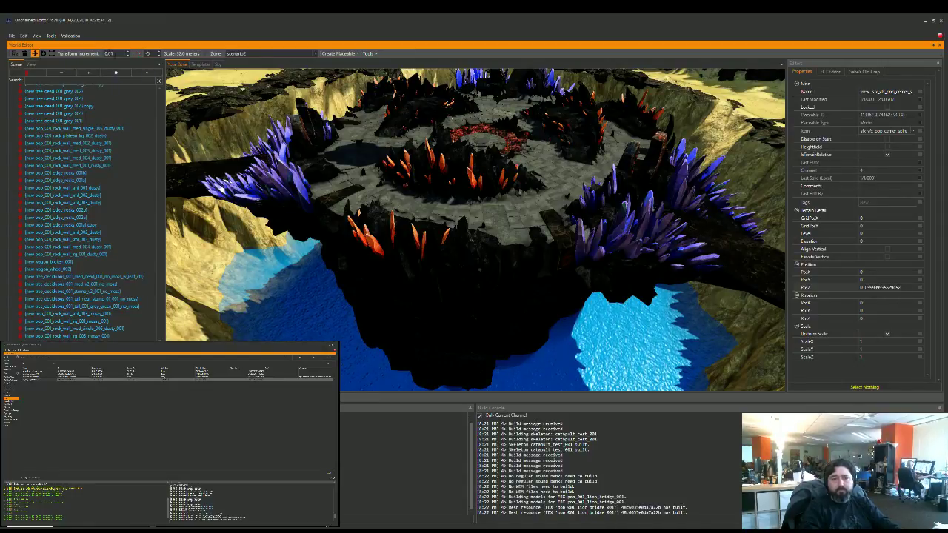
{"action": "type", "text": "1"}
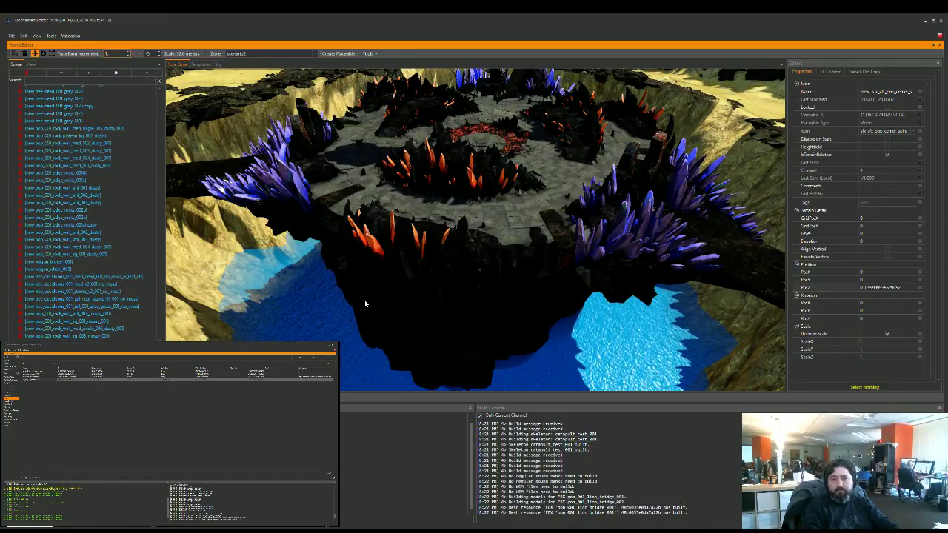
Step: Raise the spire sound model vertically in 1-unit increments to a PosZ of about 53
{"action": "right_click_drag", "start_coordinate": [379, 311], "coordinate": [358, 300]}
{"action": "key", "text": "Page_Up"}
{"action": "key", "text": "Page_Up"}
{"action": "key", "text": "Page_Up"}
{"action": "key", "text": "Page_Up"}
{"action": "key", "text": "Page_Up"}
{"action": "key", "text": "Page_Up"}
{"action": "key", "text": "Page_Up"}
{"action": "key", "text": "Page_Up"}
{"action": "key", "text": "Page_Up"}
{"action": "key", "text": "Page_Up"}
{"action": "key", "text": "Page_Up"}
{"action": "key", "text": "Page_Up"}
{"action": "key", "text": "Page_Up"}
{"action": "key", "text": "Page_Up"}
{"action": "key", "text": "Page_Up"}
{"action": "key", "text": "Page_Up"}
{"action": "key", "text": "Page_Up"}
{"action": "key", "text": "Page_Up"}
{"action": "key", "text": "Page_Up"}
{"action": "key", "text": "Page_Up"}
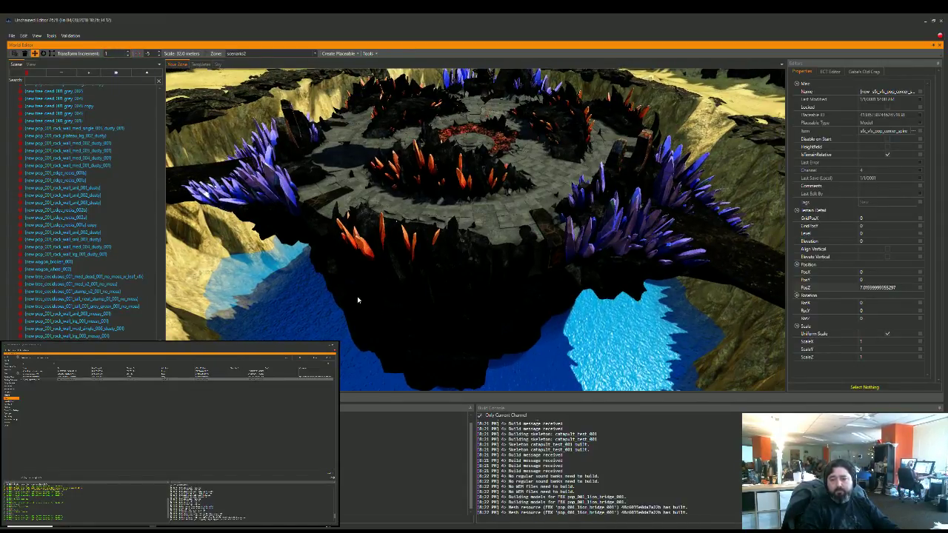
{"action": "key", "text": "Page_Up"}
{"action": "key", "text": "Page_Up"}
{"action": "key", "text": "Page_Up"}
{"action": "key", "text": "Page_Up"}
{"action": "key", "text": "Page_Up"}
{"action": "key", "text": "Page_Up"}
{"action": "key", "text": "Page_Up"}
{"action": "key", "text": "Page_Up"}
{"action": "key", "text": "Page_Up"}
{"action": "key", "text": "Page_Up"}
{"action": "key", "text": "Page_Up"}
{"action": "key", "text": "Page_Up"}
{"action": "key", "text": "Page_Up"}
{"action": "key", "text": "Page_Up"}
{"action": "key", "text": "Page_Up"}
{"action": "key", "text": "Page_Up"}
{"action": "key", "text": "Page_Up"}
{"action": "key", "text": "Page_Up"}
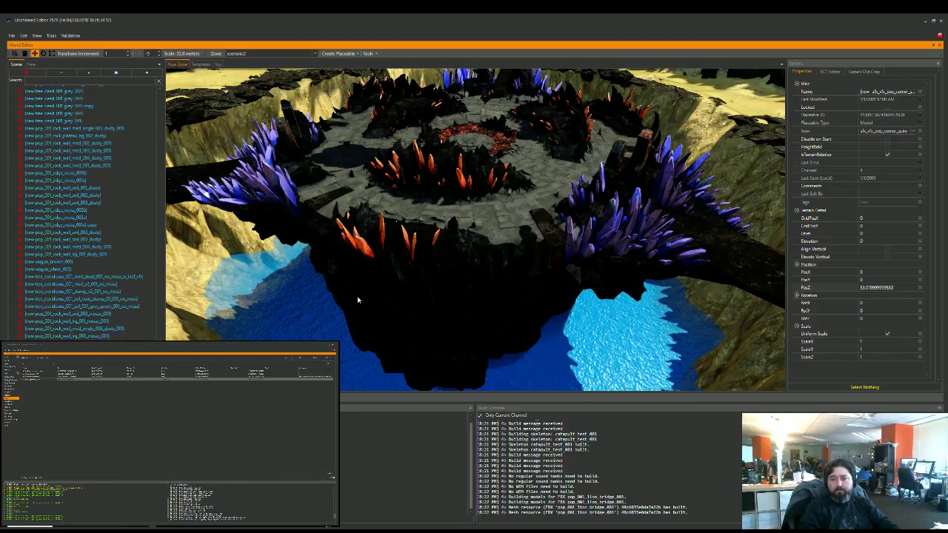
Step: Move in on the arena's central stone platform and save the zone with the spire sound model
{"action": "key", "text": "w"}
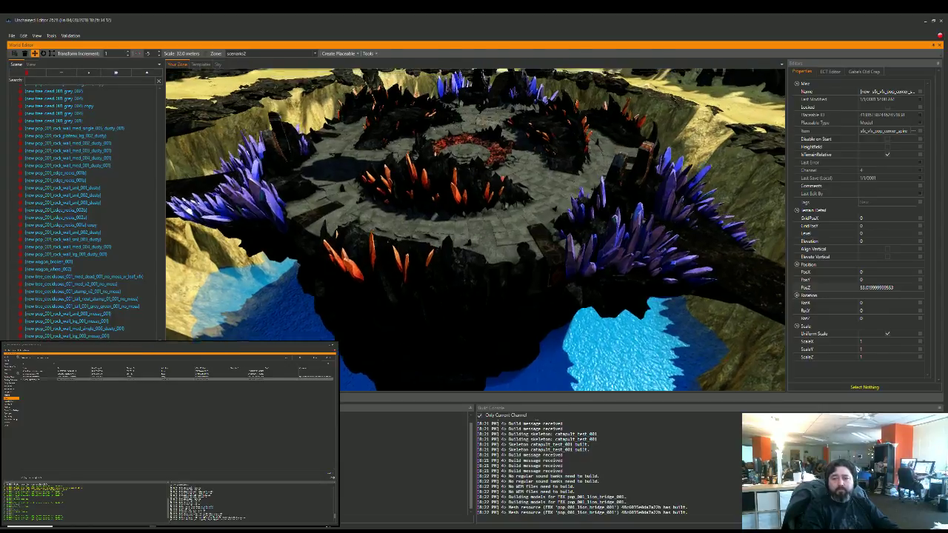
{"action": "scroll", "coordinate": [372, 283], "scroll_direction": "up", "scroll_amount": 3}
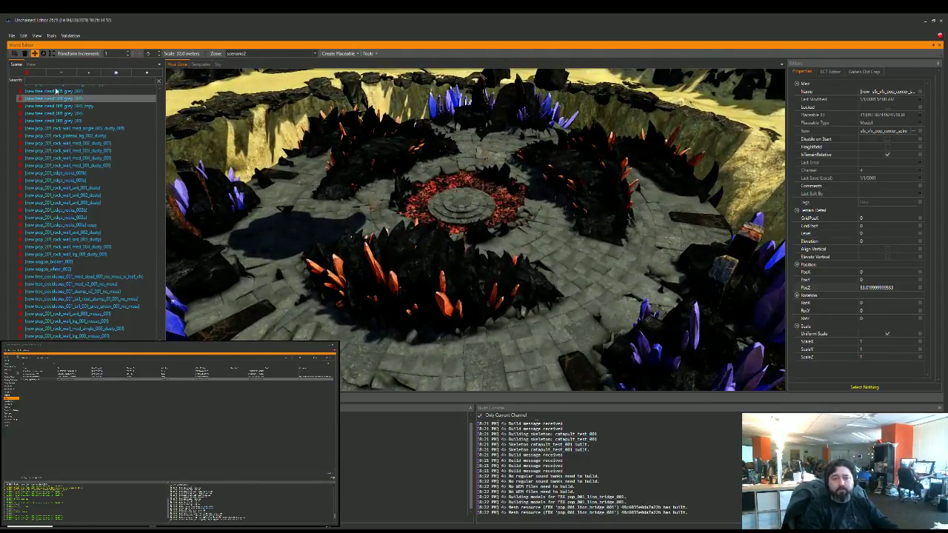
{"action": "left_click", "coordinate": [15, 54]}
{"action": "key", "text": "w"}
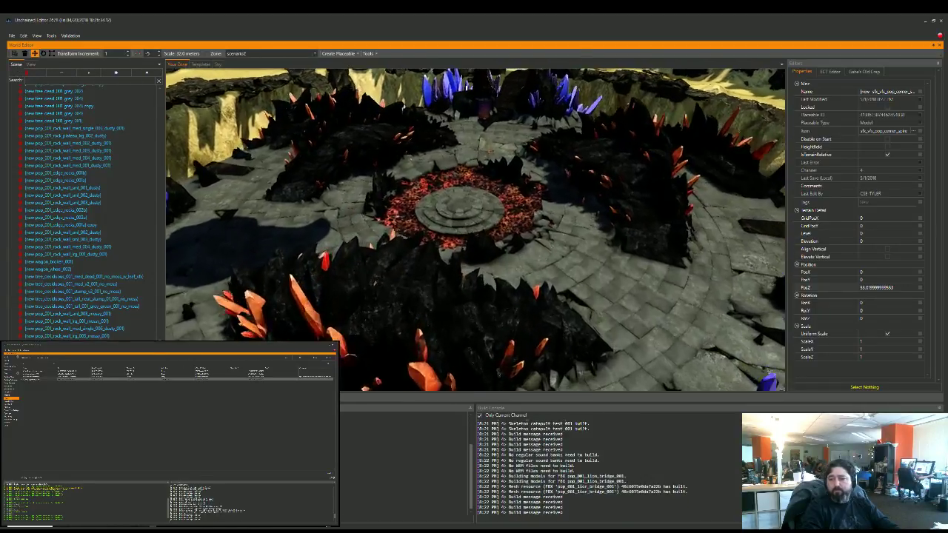